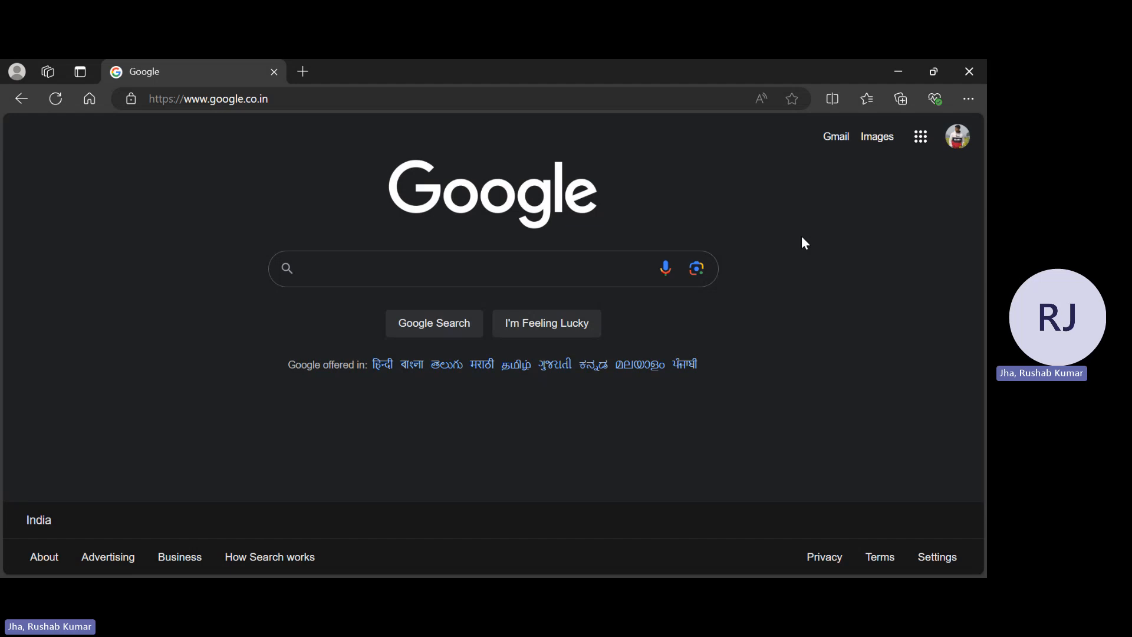
Go to cloud.ibm.com in Edge to bring up the IBM Cloud dashboard
click(557, 95)
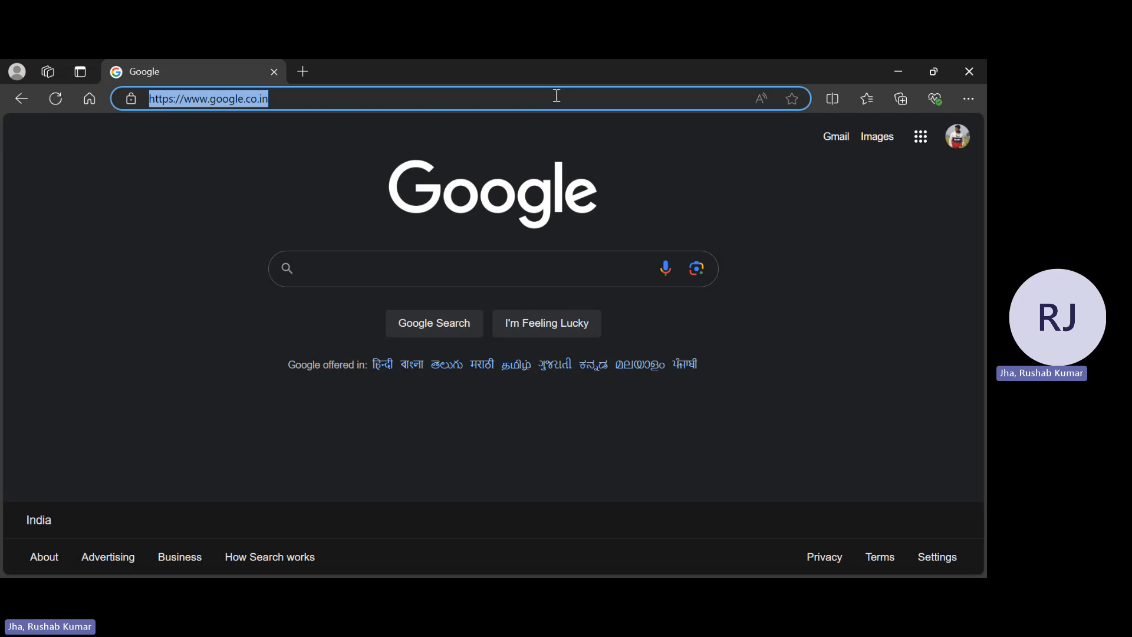
text(cl)
key(Return)
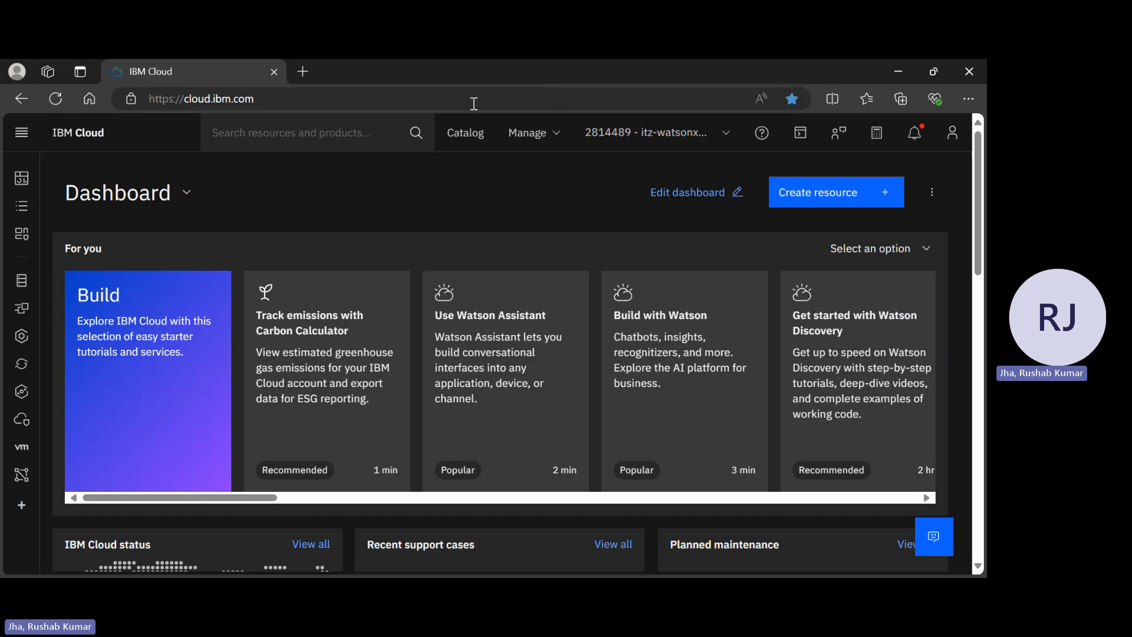
Launch watsonx Assistant in a new tab from its resource under AI / Machine Learning
click(24, 216)
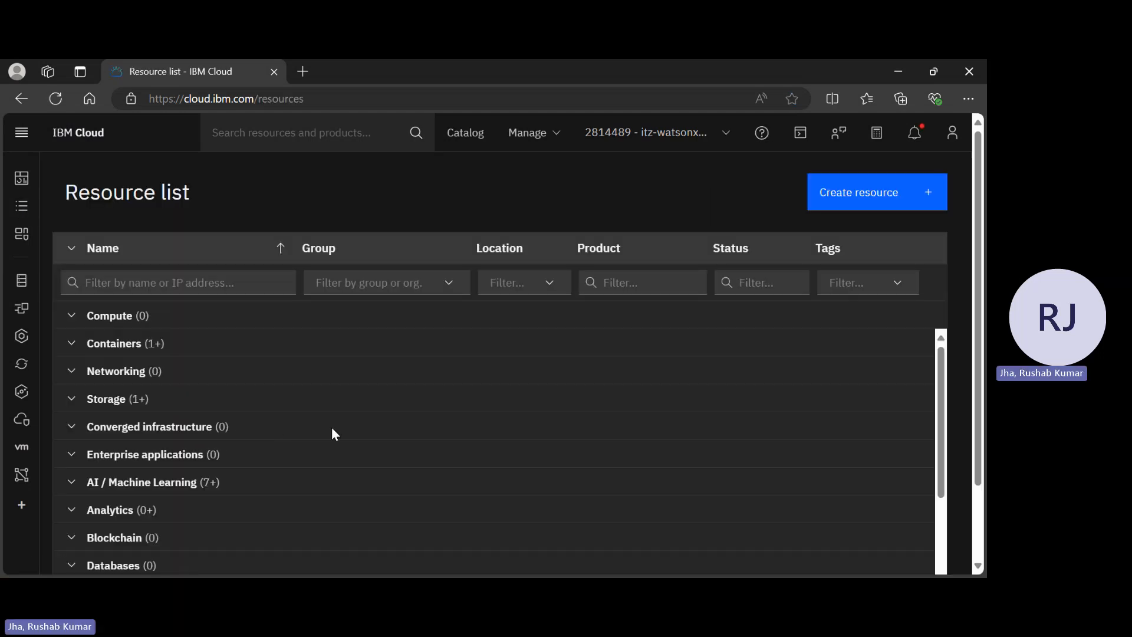
scroll(315, 438, down, 3)
scroll(315, 438, up, 3)
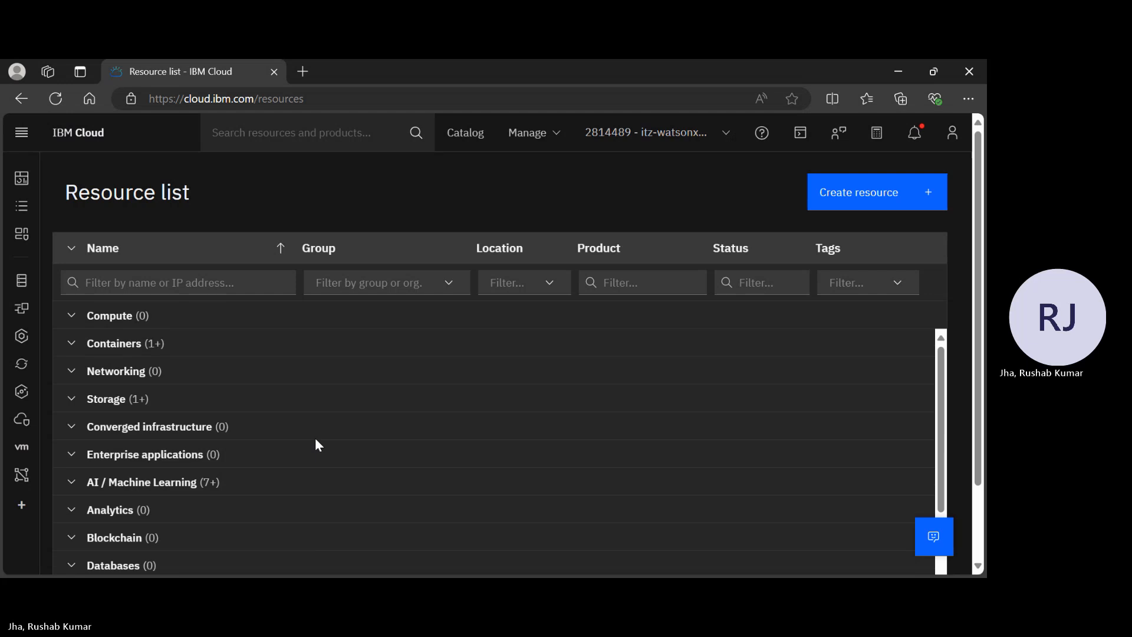
click(72, 482)
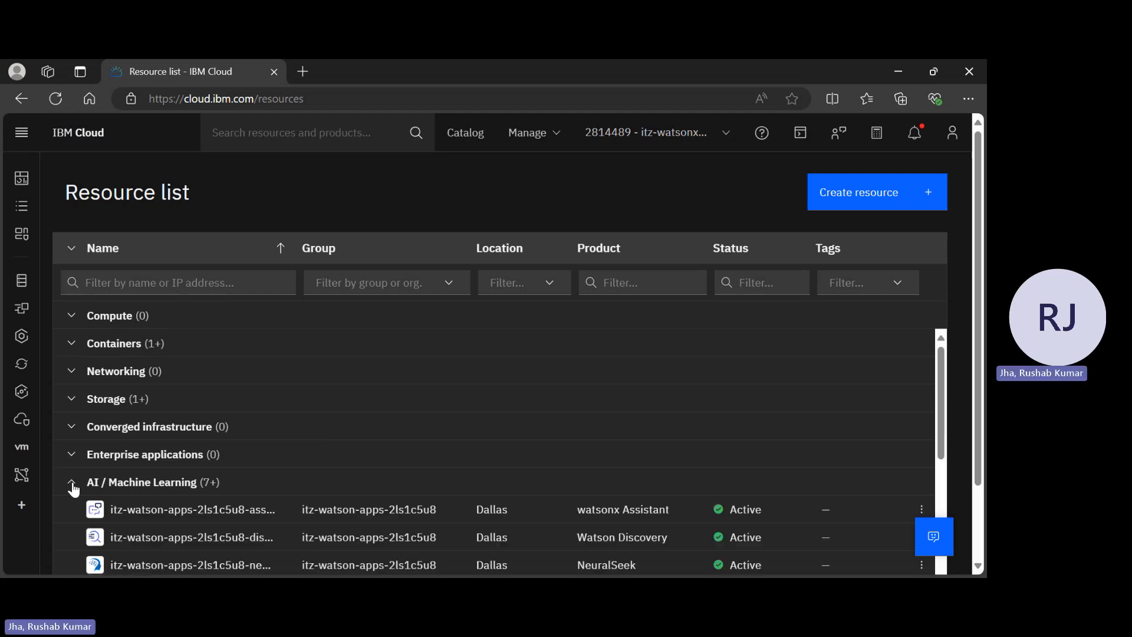
scroll(334, 460, down, 2)
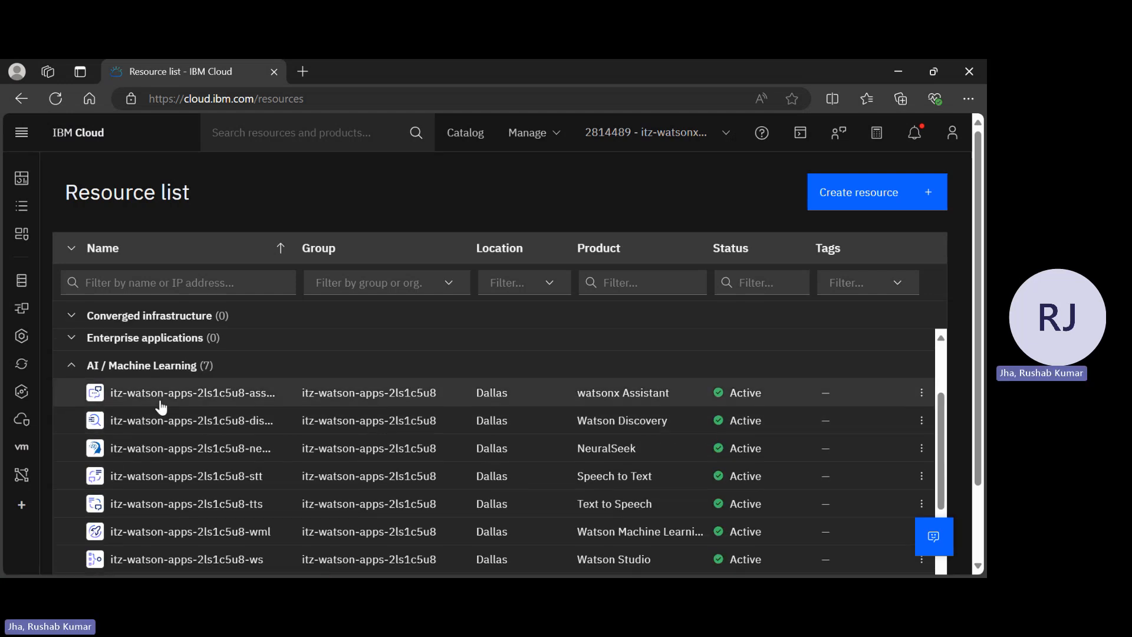
click(166, 393)
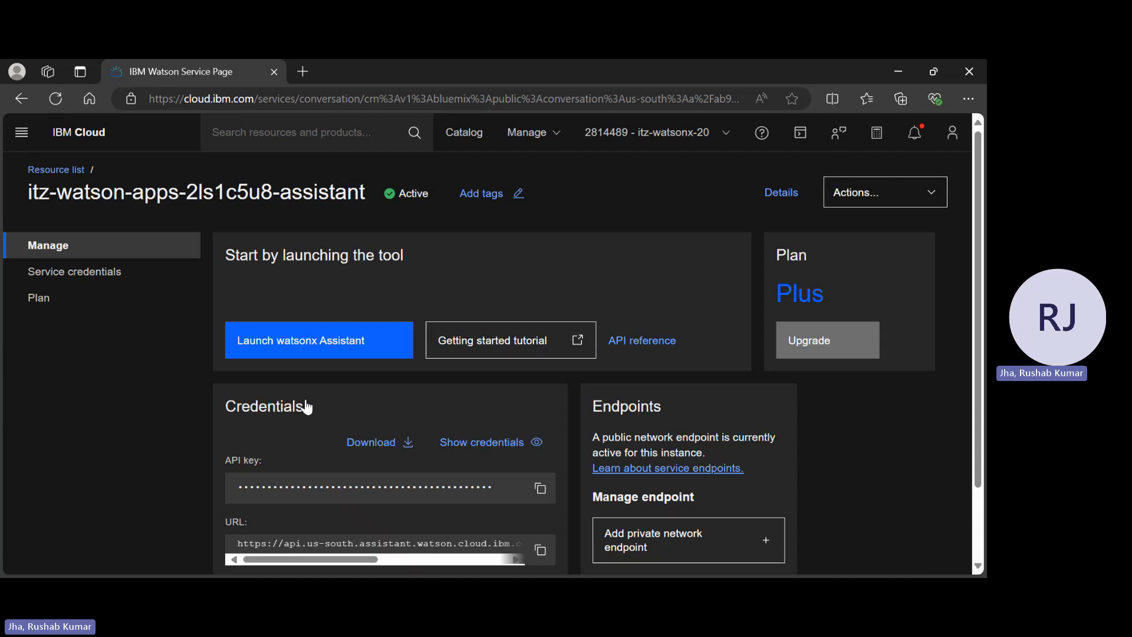
click(286, 337)
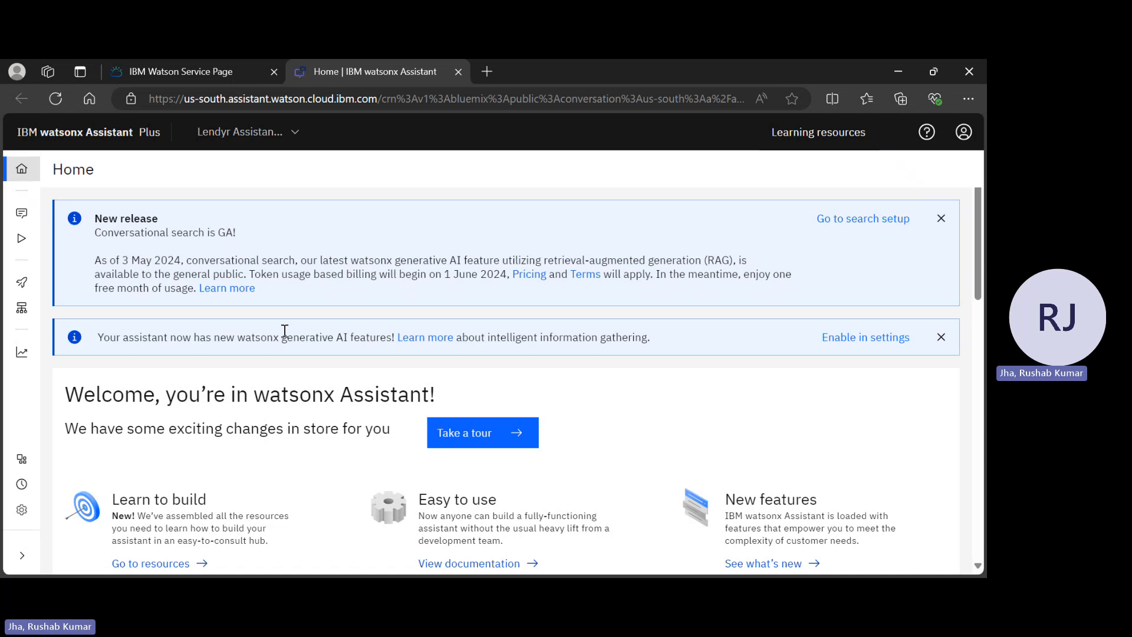
click(227, 124)
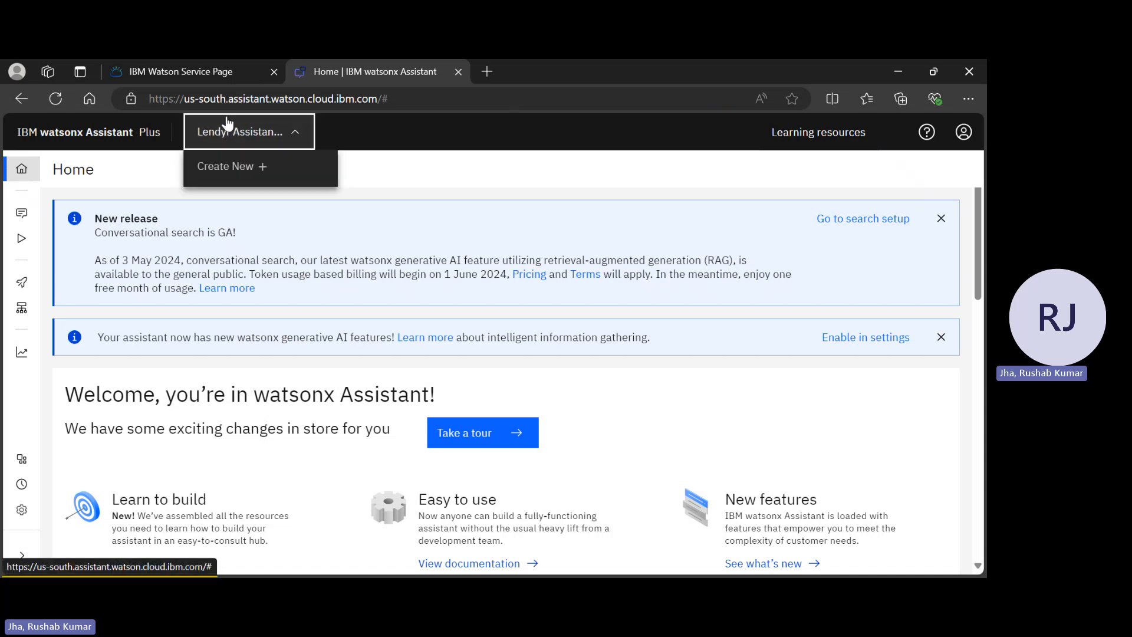
Create assistant 'Lendyr Bank 2', described as assisting clients on the Lendyr website portal
click(296, 169)
text(L)
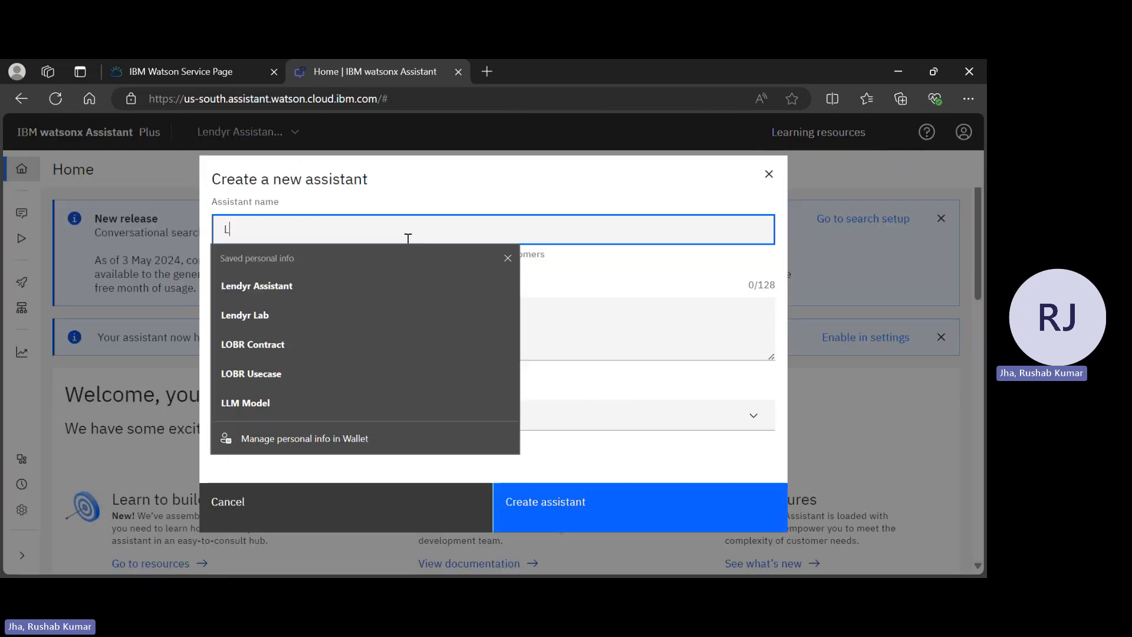
text(endyr B)
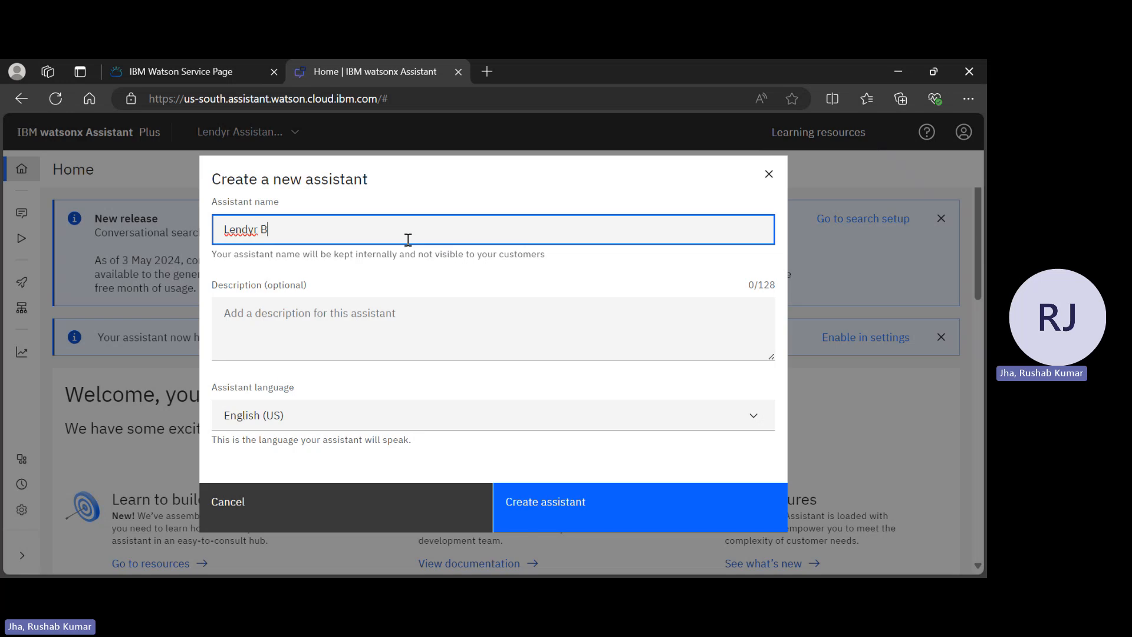
text(ank 2)
click(336, 313)
text(To )
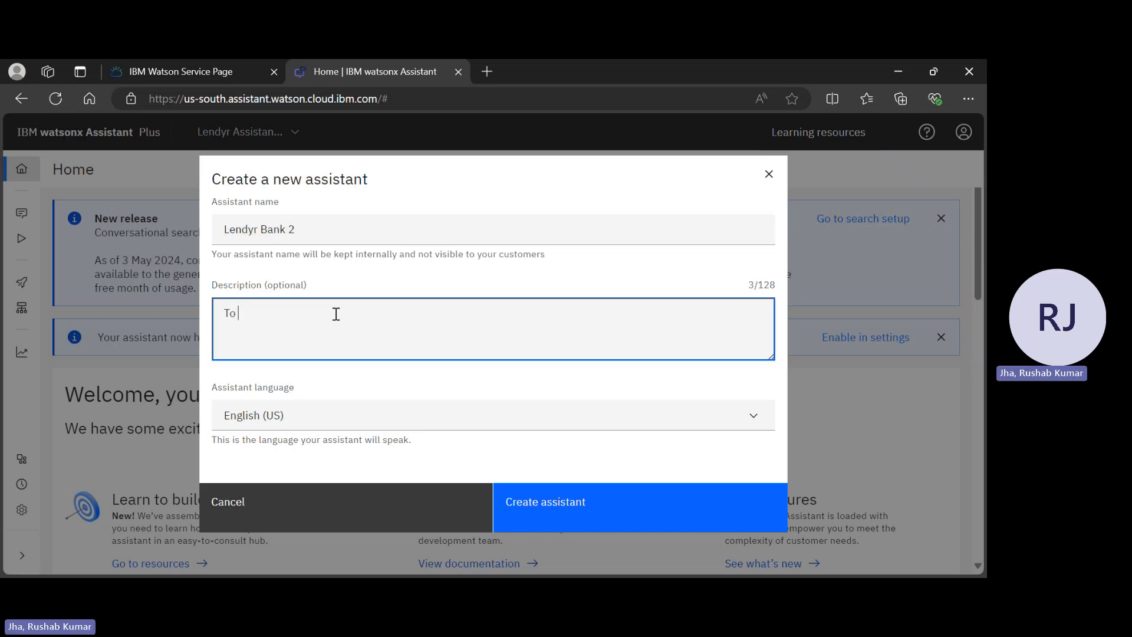
text(help the customers in op)
key(BackSpace)
key(BackSpace)
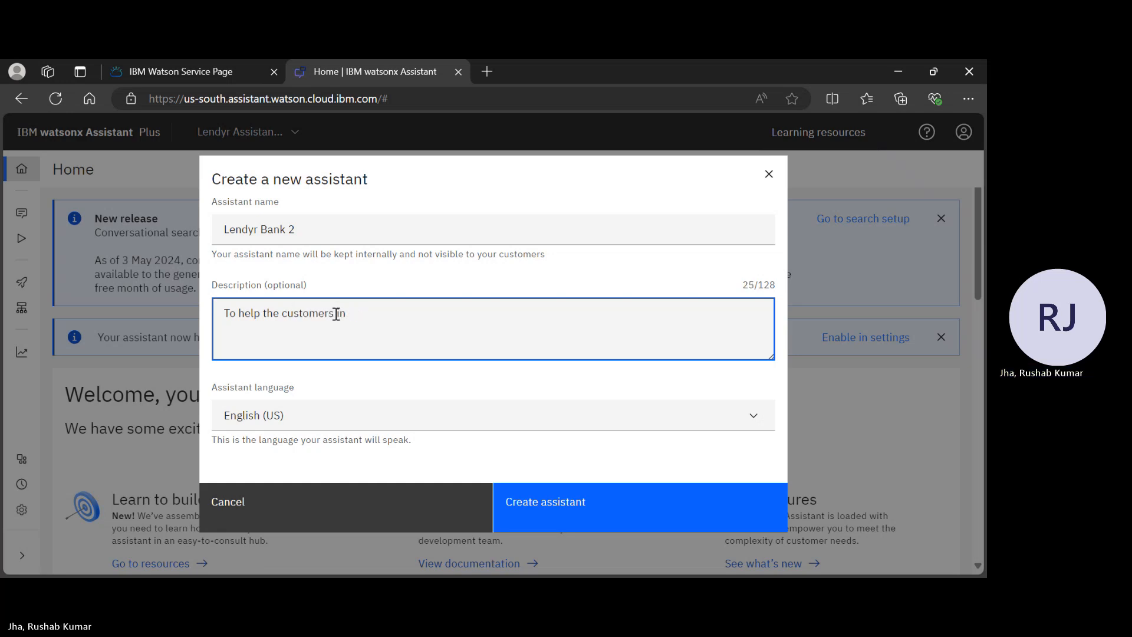
key(BackSpace)
key(BackSpace)
key(BackSpace)
key(BackSpace)
key(BackSpace)
key(BackSpace)
key(BackSpace)
key(BackSpace)
key(BackSpace)
key(BackSpace)
key(BackSpace)
key(BackSpace)
key(BackSpace)
key(BackSpace)
key(BackSpace)
key(BackSpace)
key(BackSpace)
key(BackSpace)
key(BackSpace)
key(BackSpace)
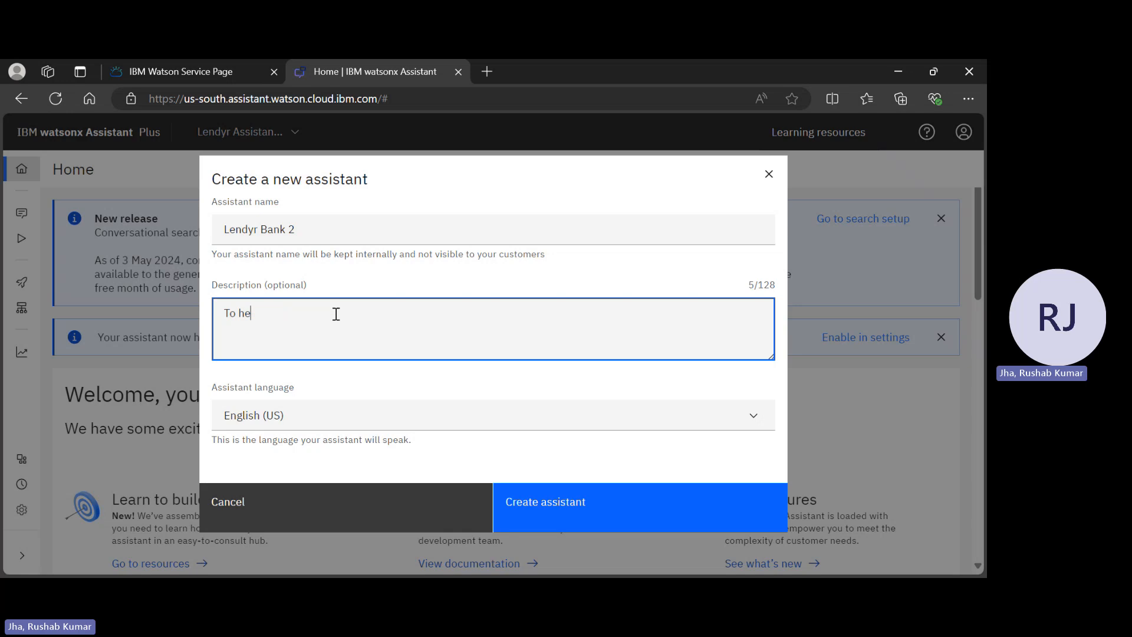
key(BackSpace)
key(BackSpace)
text(assist the clients )
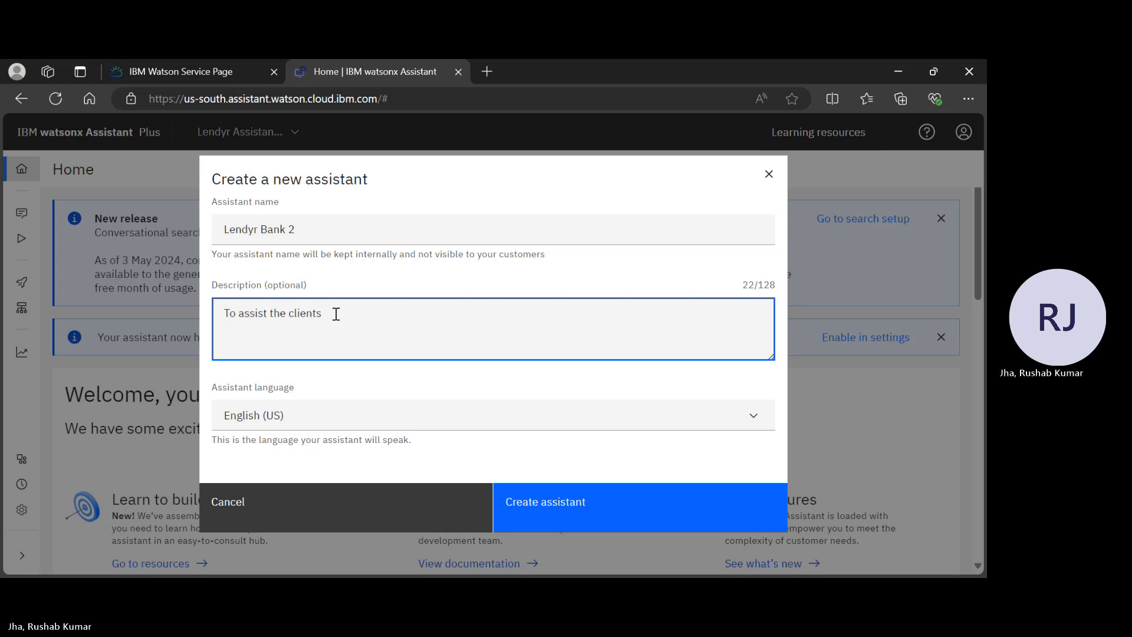
text(who are appe)
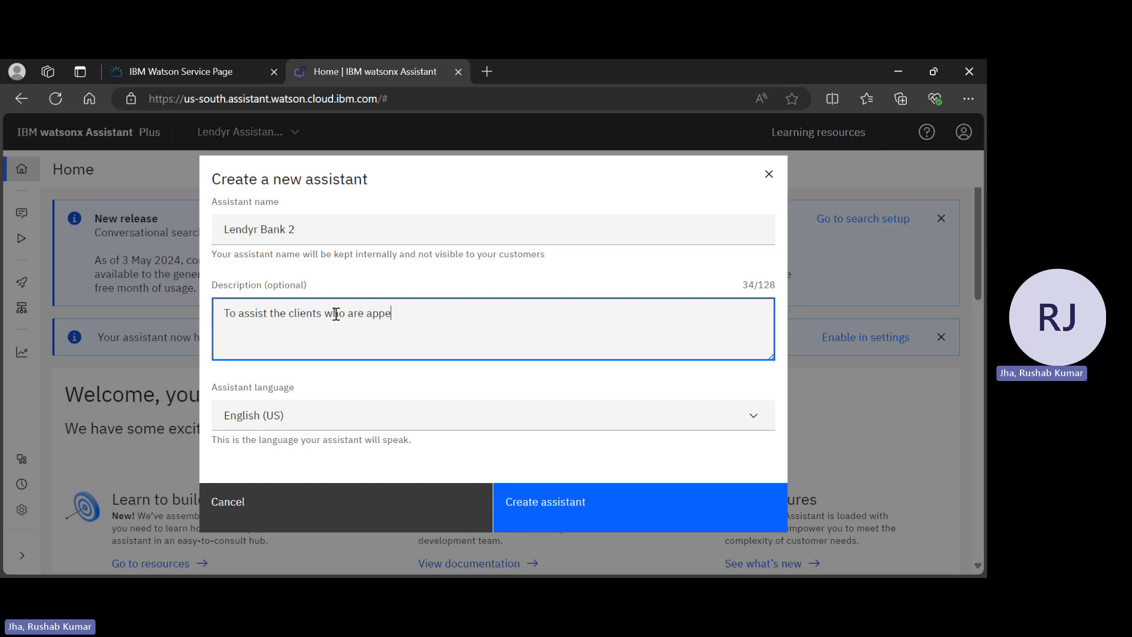
text(aring on the lendyr back )
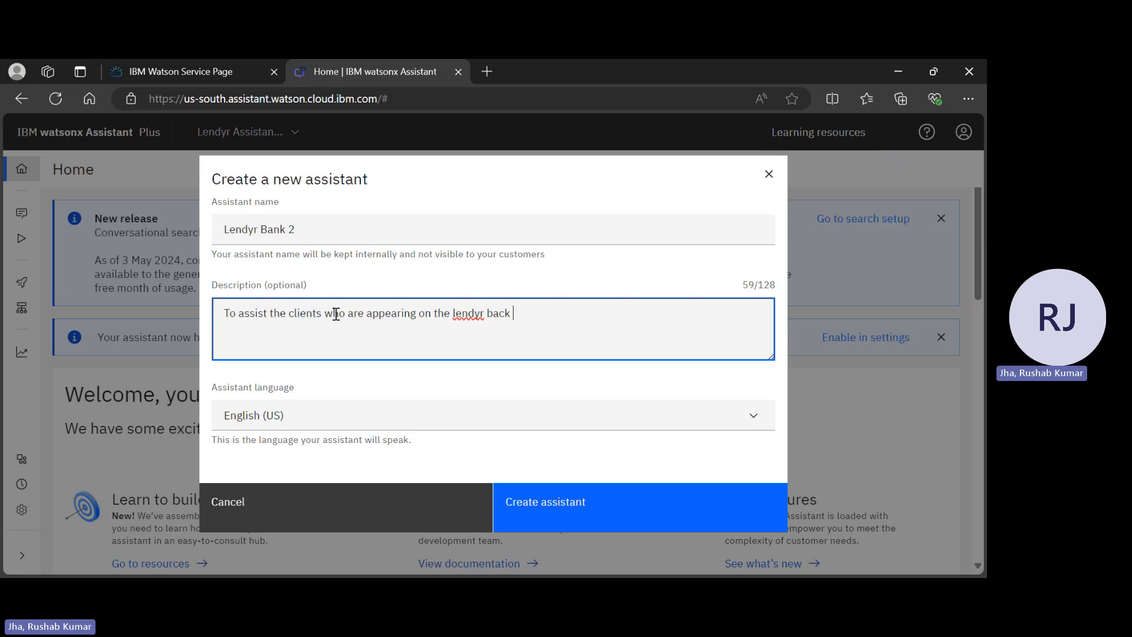
text(website p)
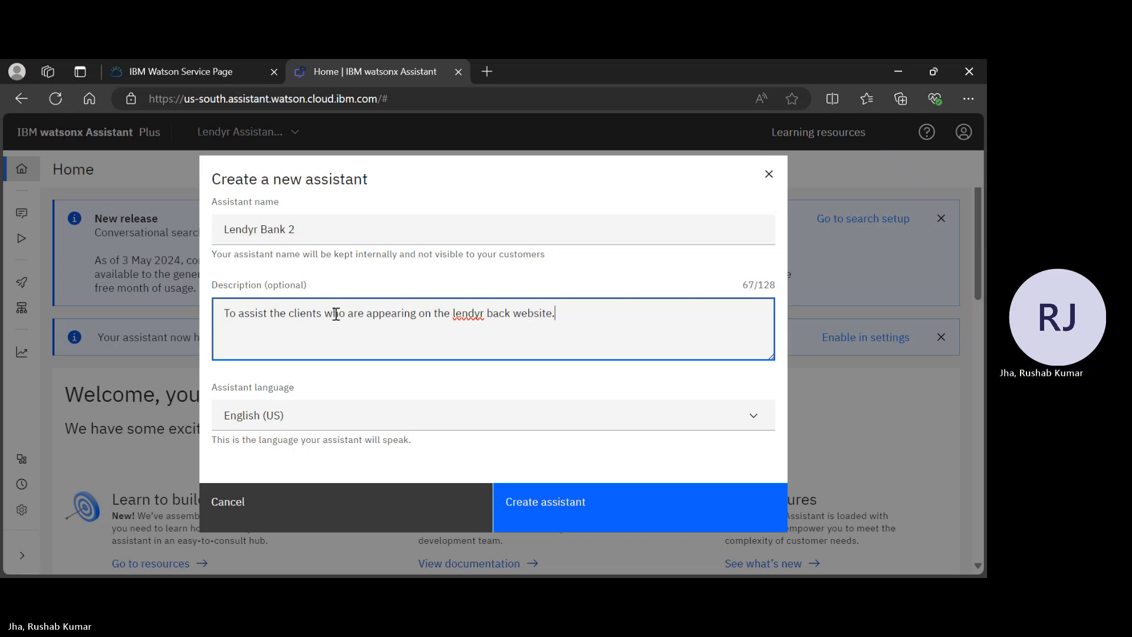
text(ortal.)
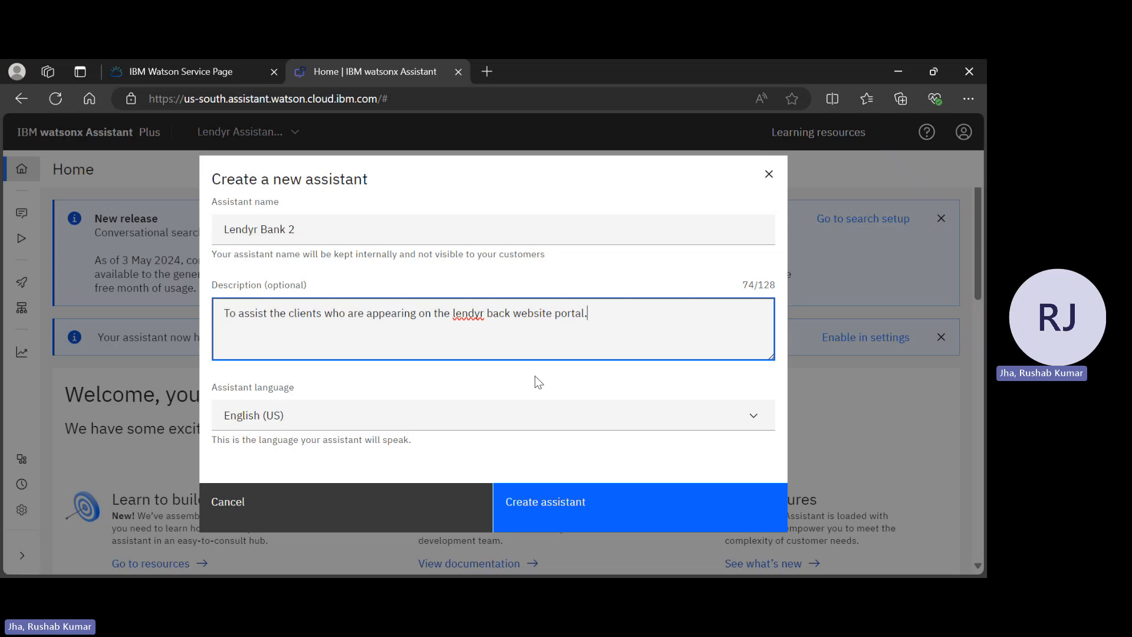
click(600, 502)
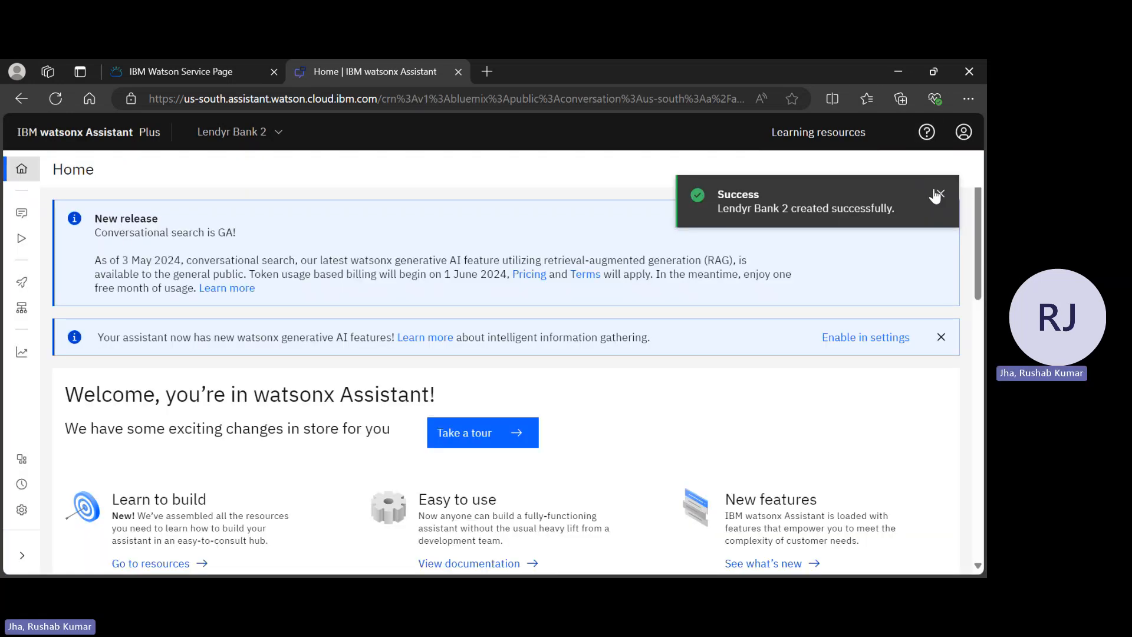
click(937, 194)
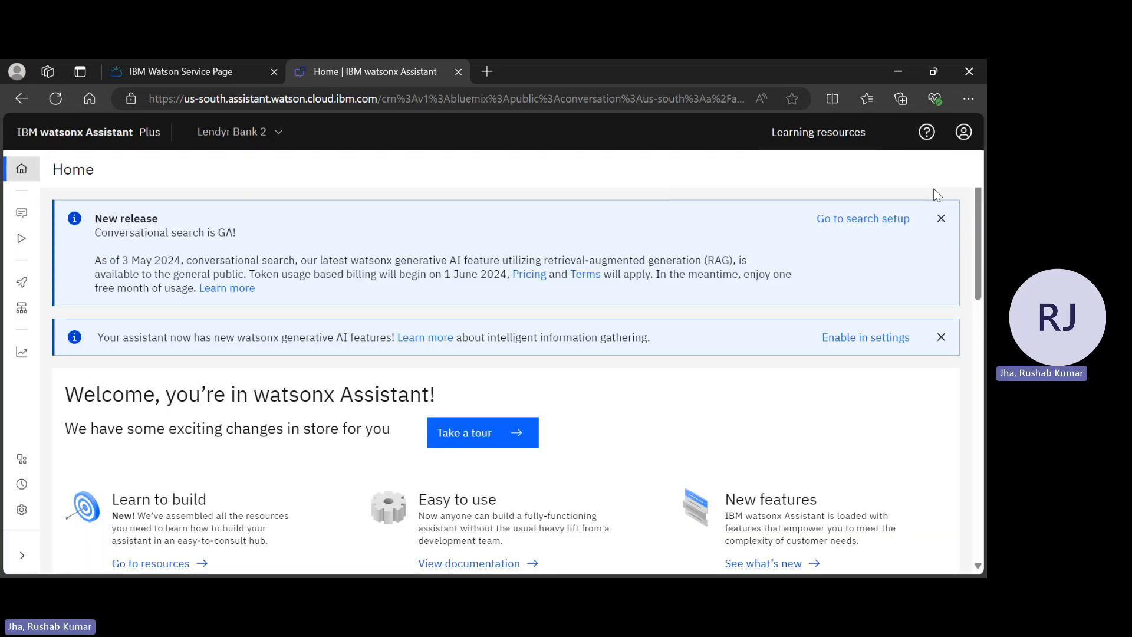
mouse_move(24, 171)
scroll(499, 365, down, 7)
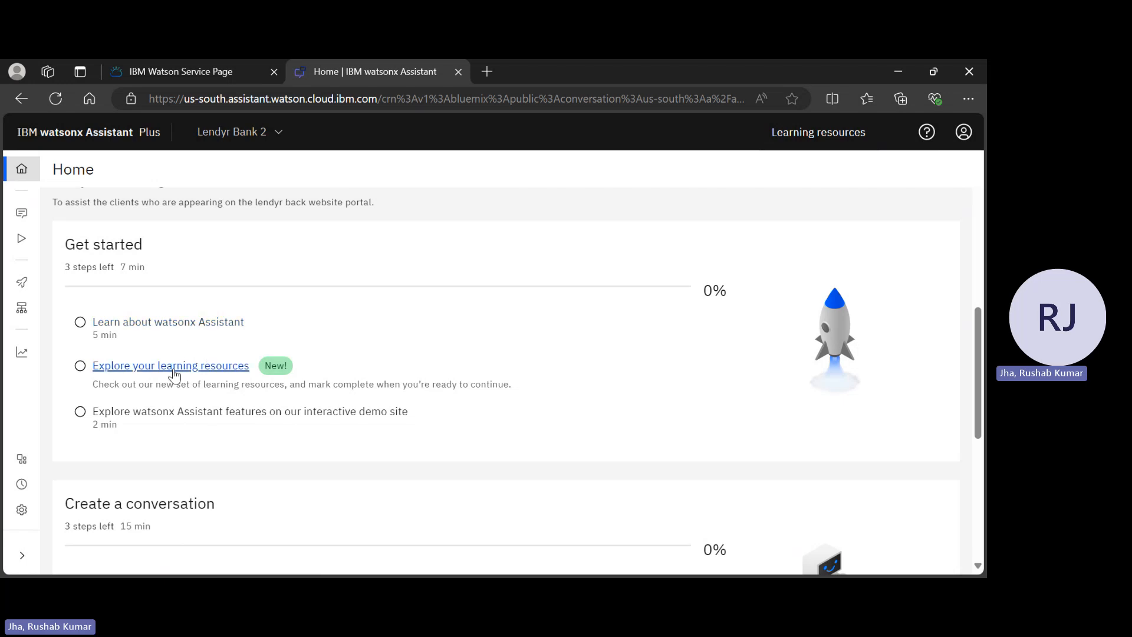
scroll(350, 362, down, 5)
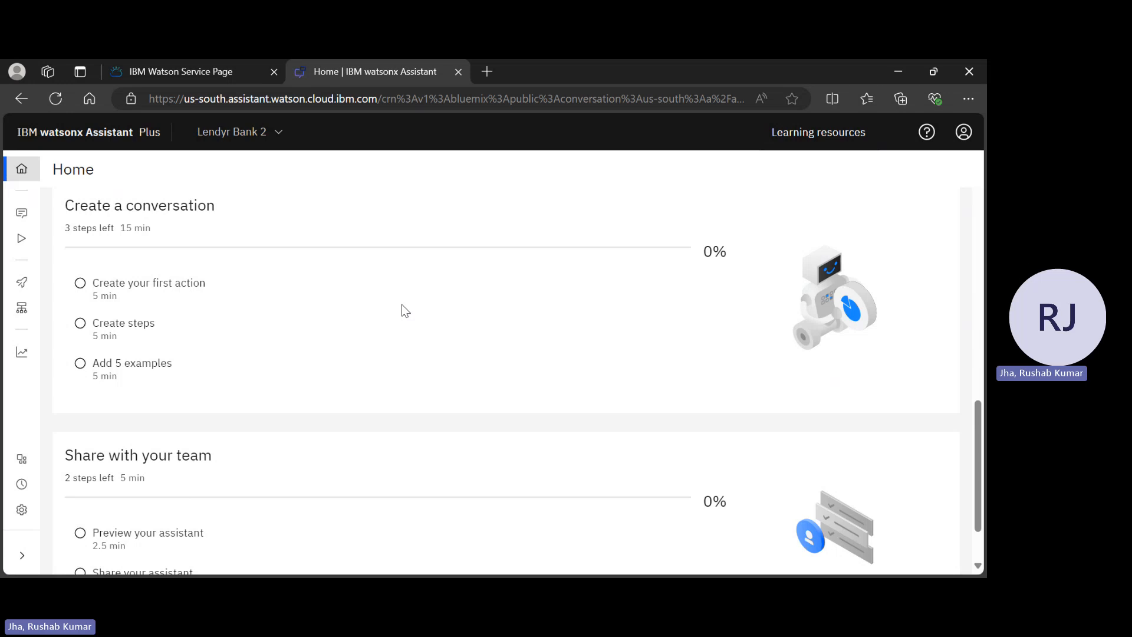
scroll(402, 305, up, 4)
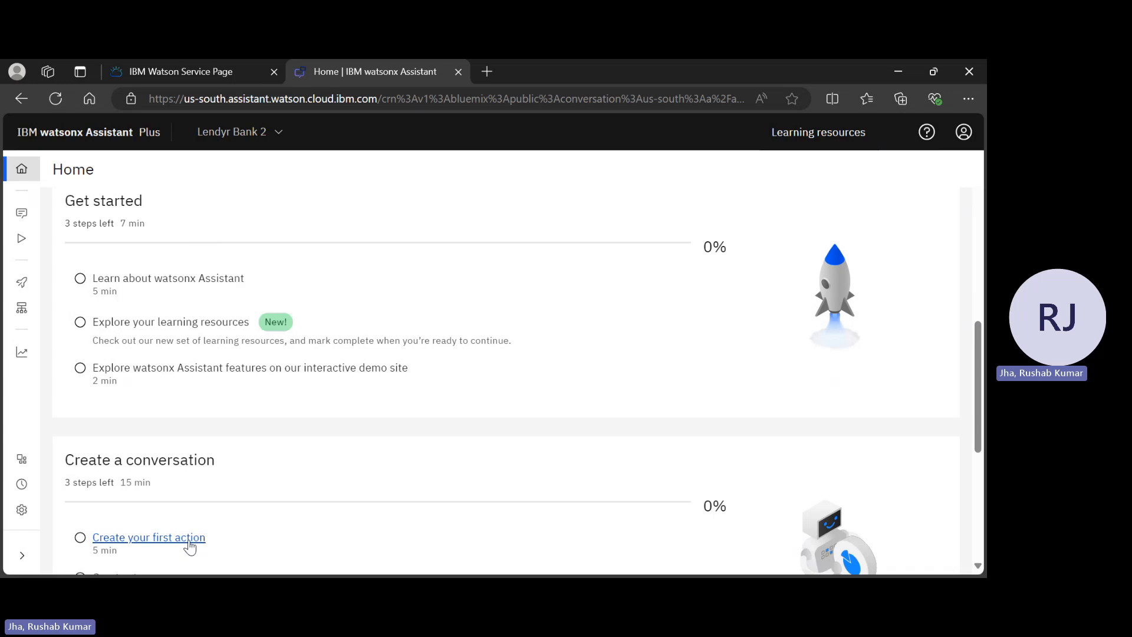
mouse_move(36, 413)
mouse_move(22, 213)
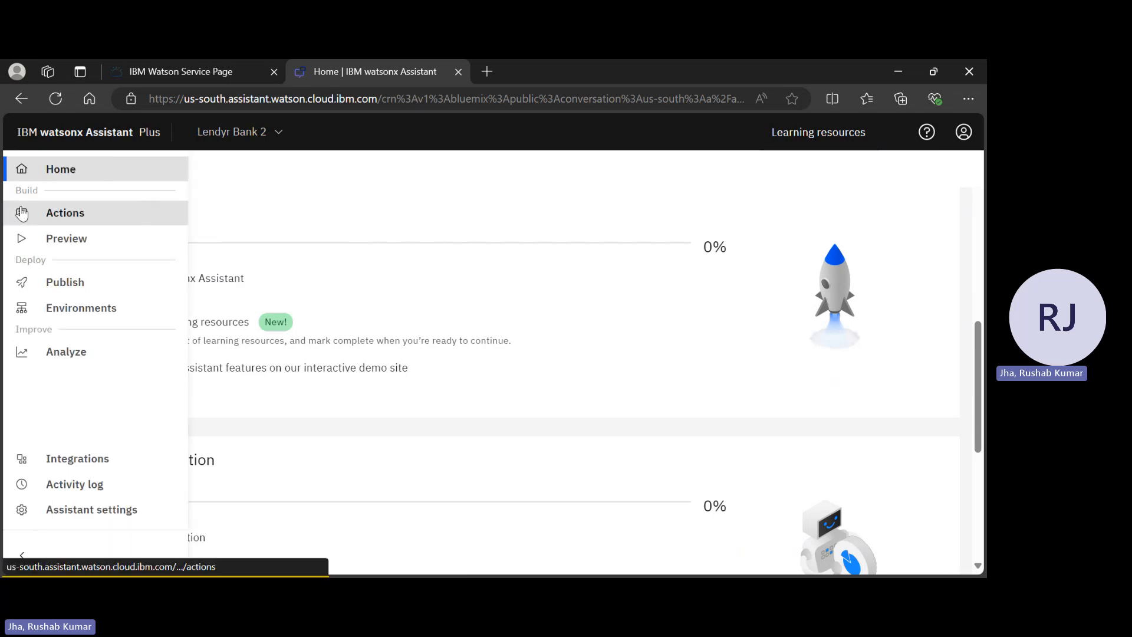
Go to Lendyr Bank 2's empty Actions page and its Global settings
click(65, 215)
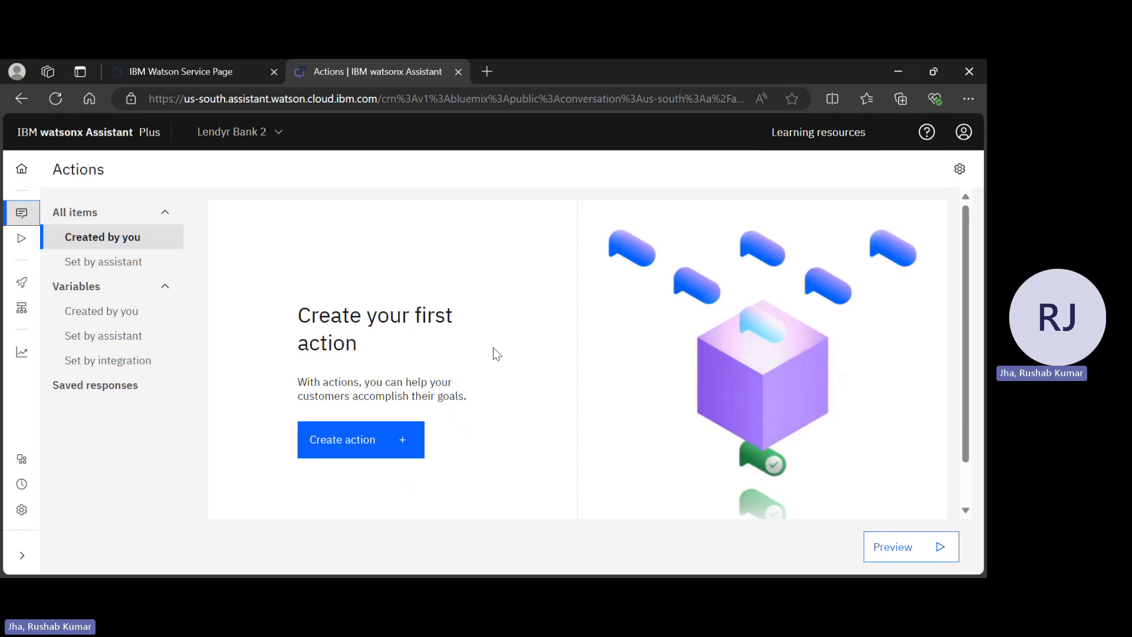
click(960, 169)
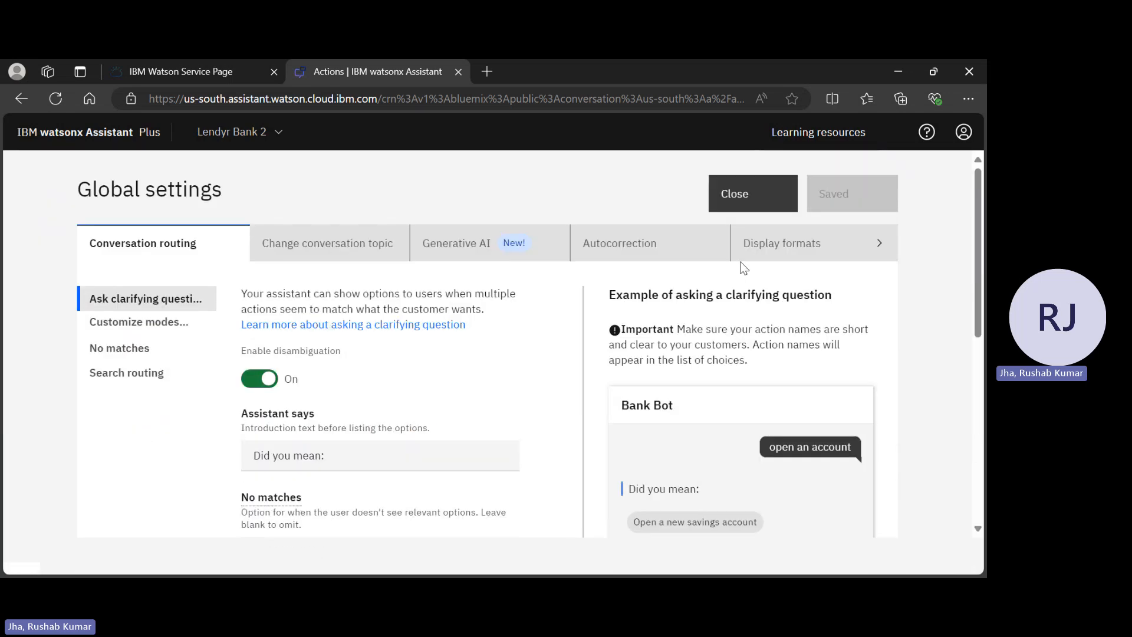
Replace all actions with LendyrActions_v17_Live_lastchecked03Jan2023.json and save the global settings
scroll(737, 248, right, 3)
click(718, 242)
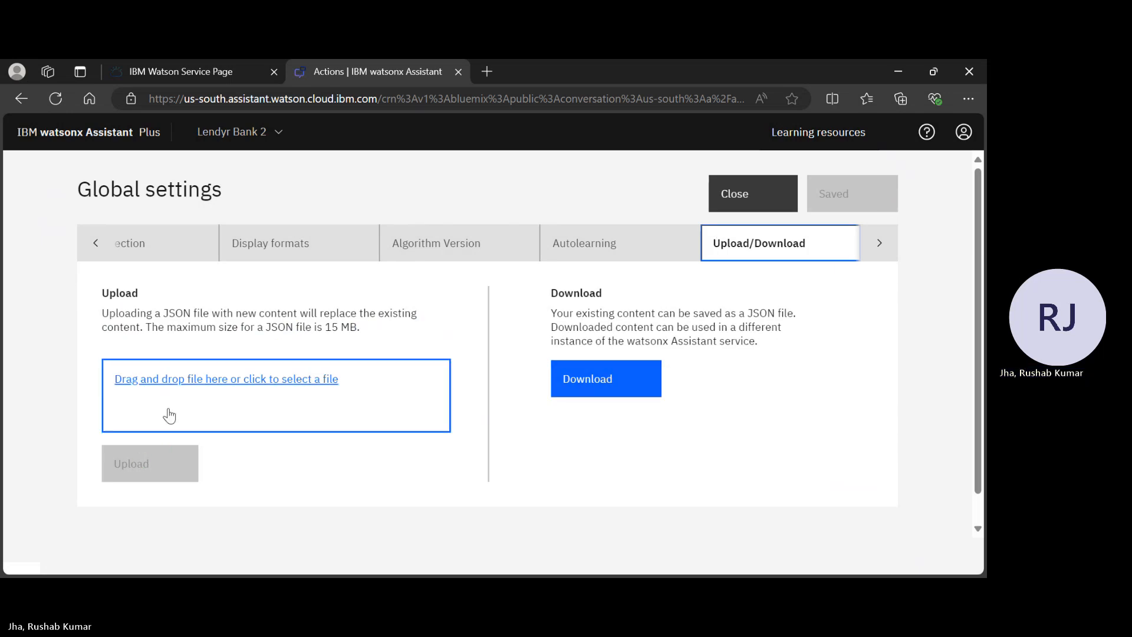
click(211, 375)
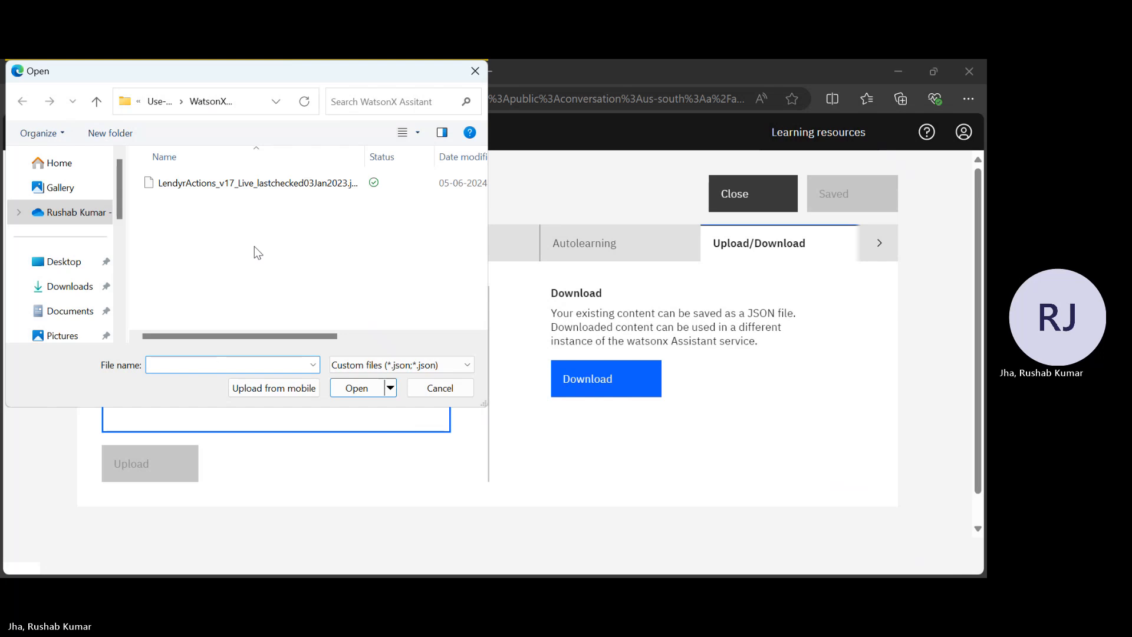
click(249, 188)
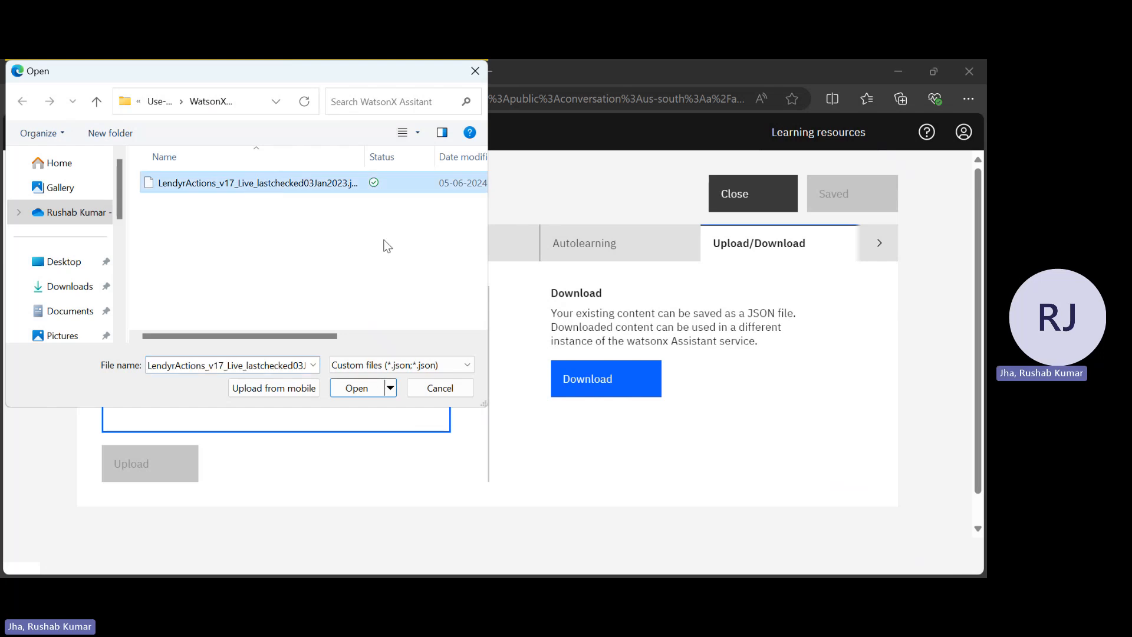
click(366, 392)
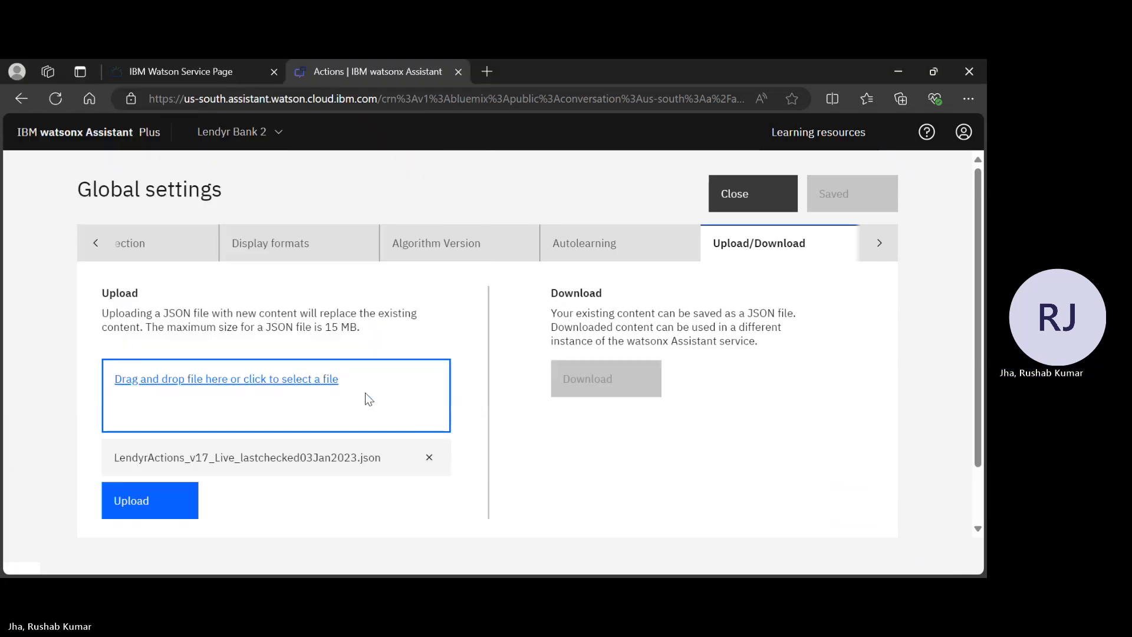
click(149, 501)
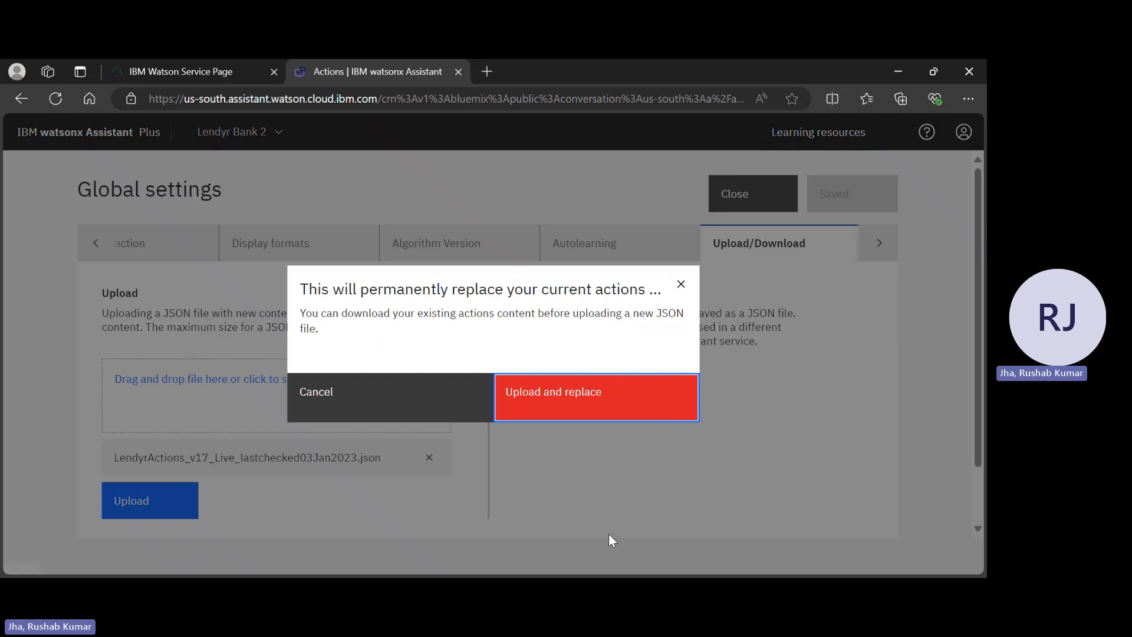
click(614, 399)
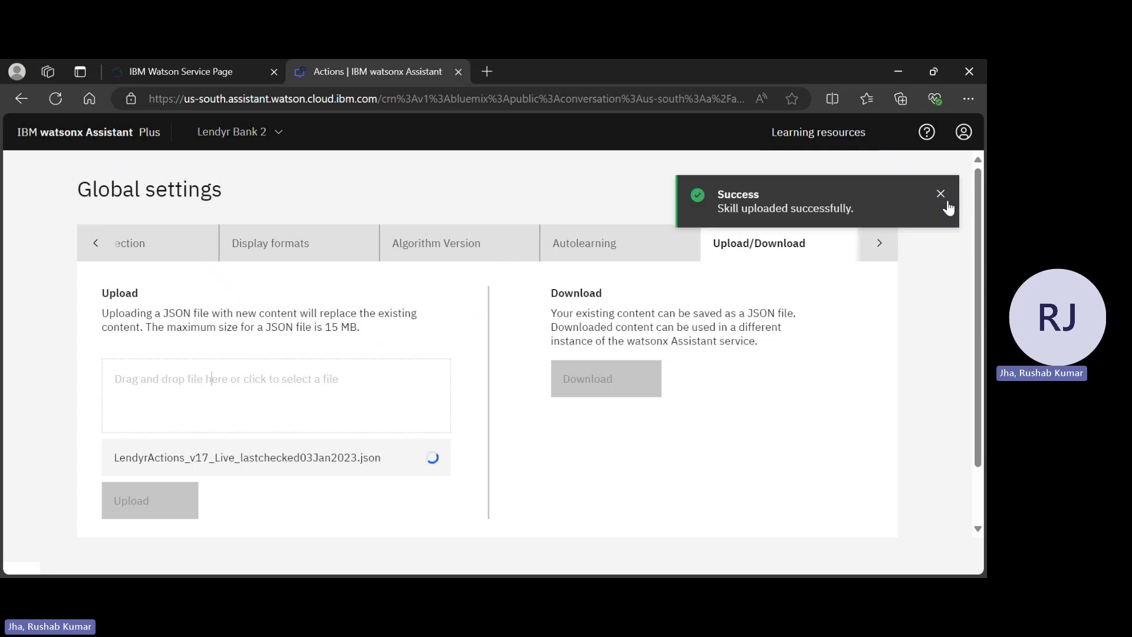
click(942, 197)
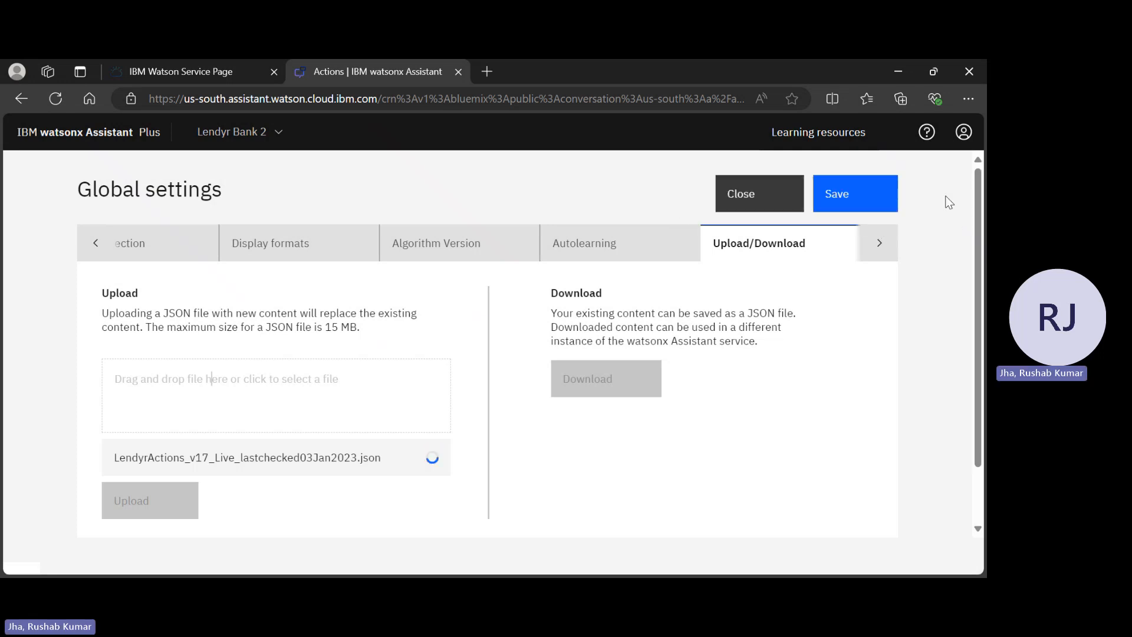
click(853, 203)
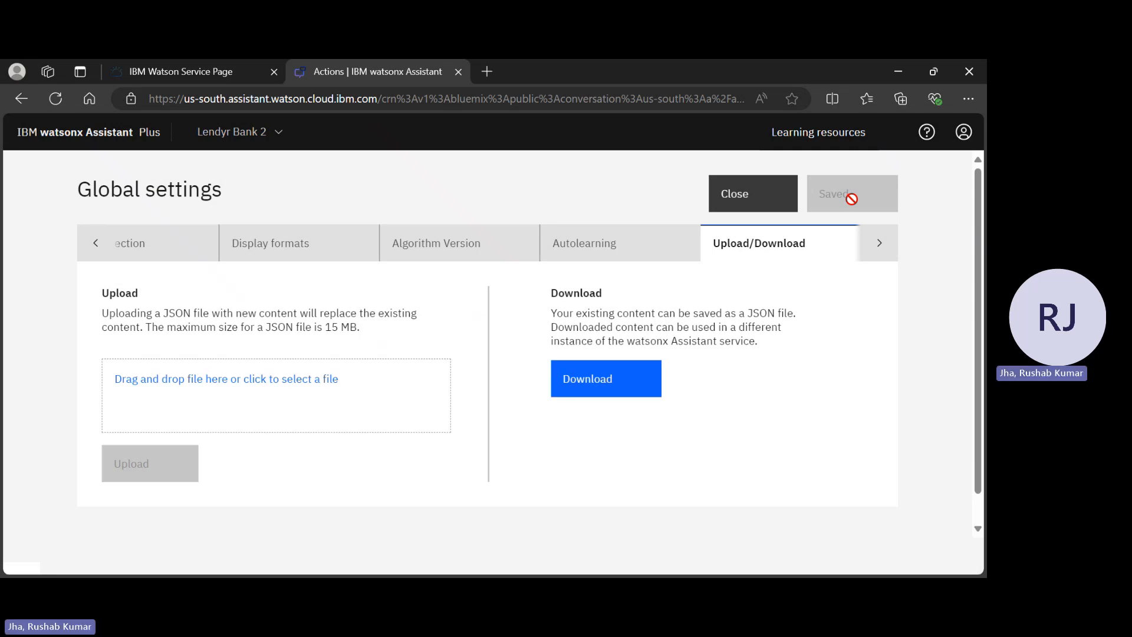
Leave Global settings and review the imported Pay Bills action
click(757, 203)
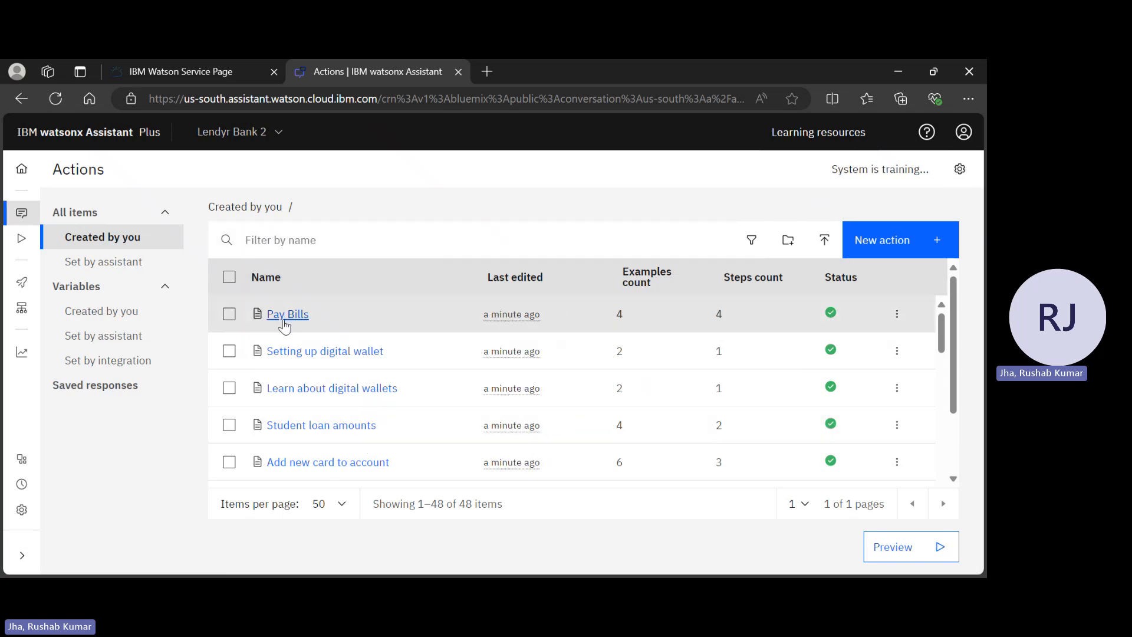
click(414, 299)
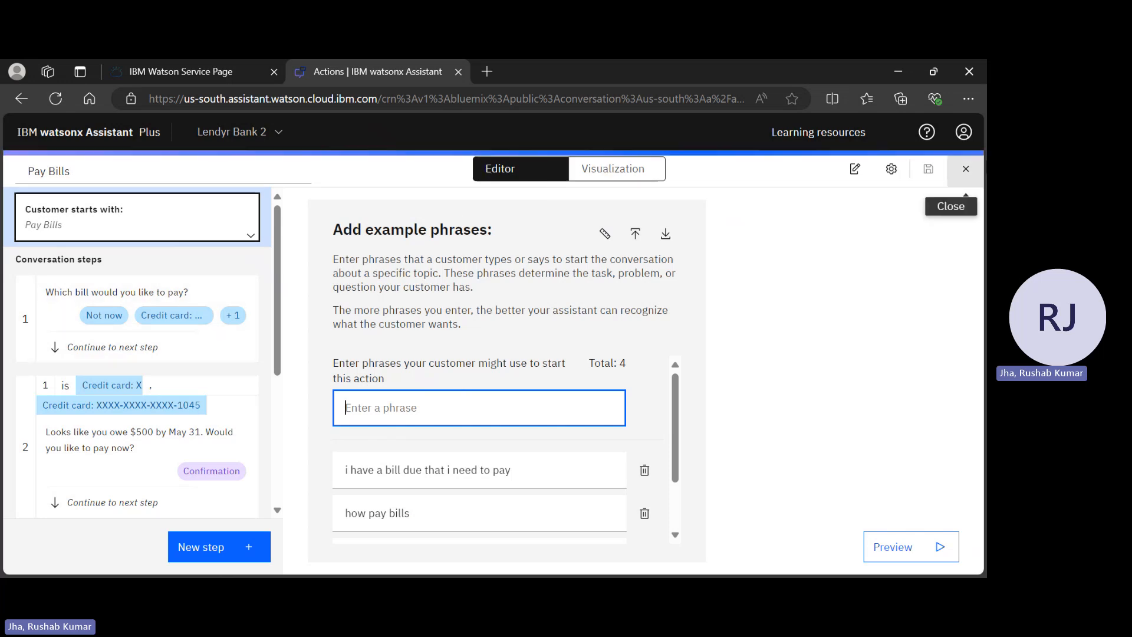
click(965, 170)
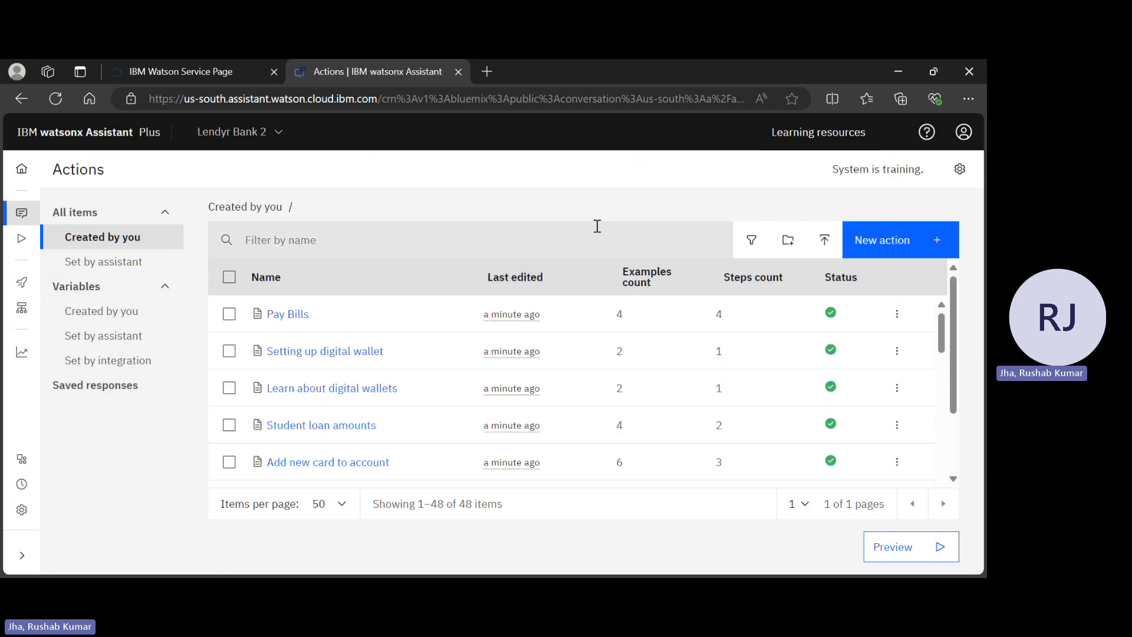
Filter actions by 'open', inspect Open an account, then return to the Home page
click(509, 248)
text(open)
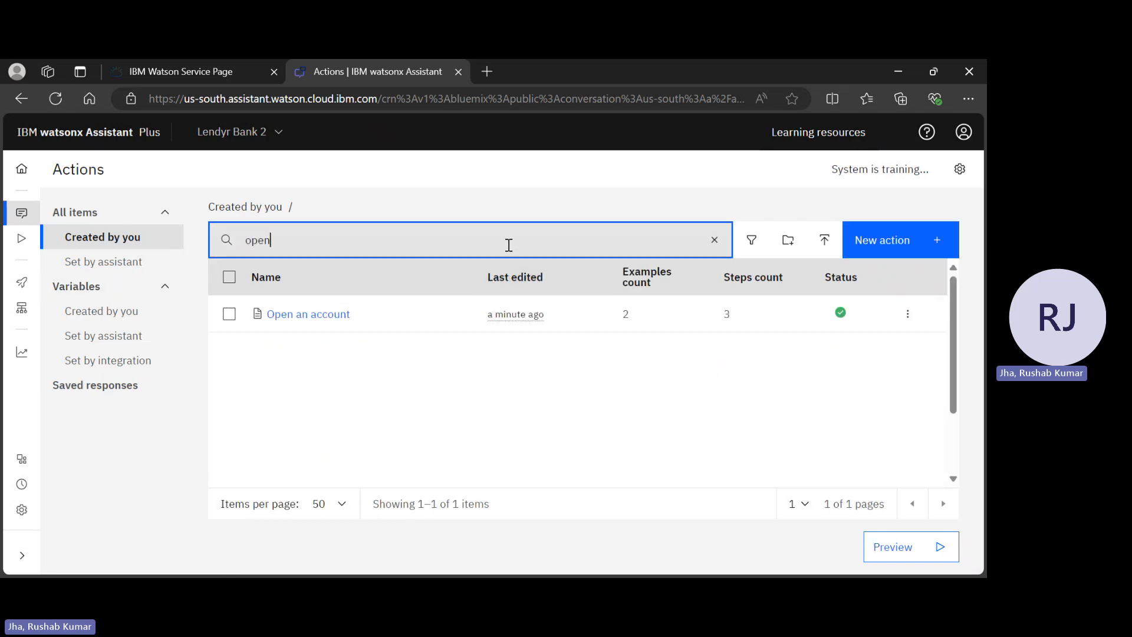
click(323, 324)
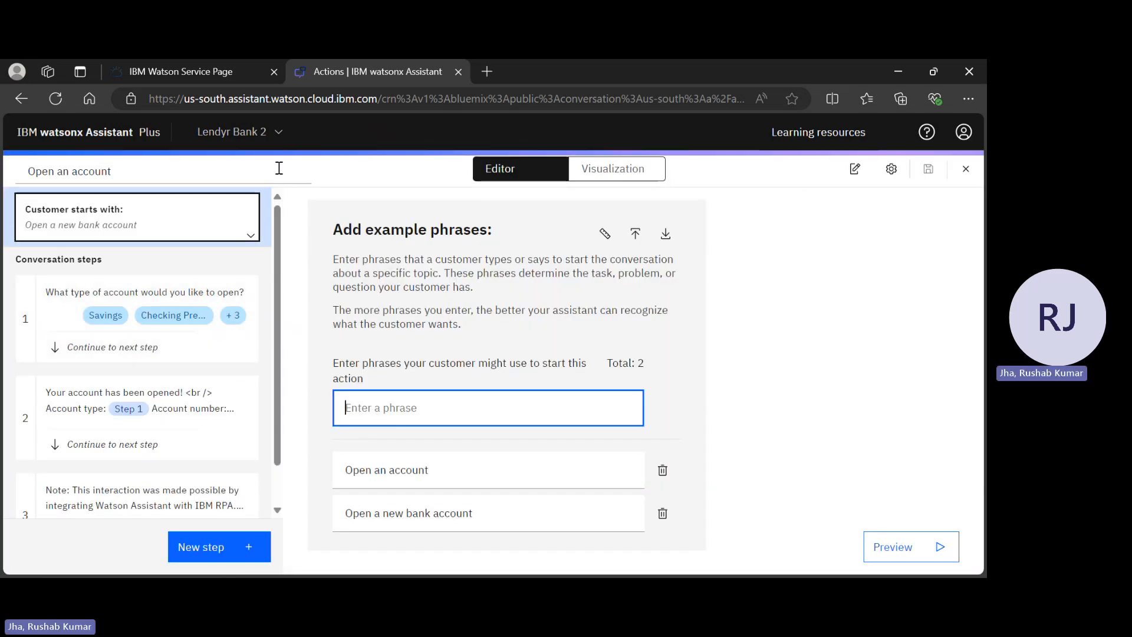
click(92, 145)
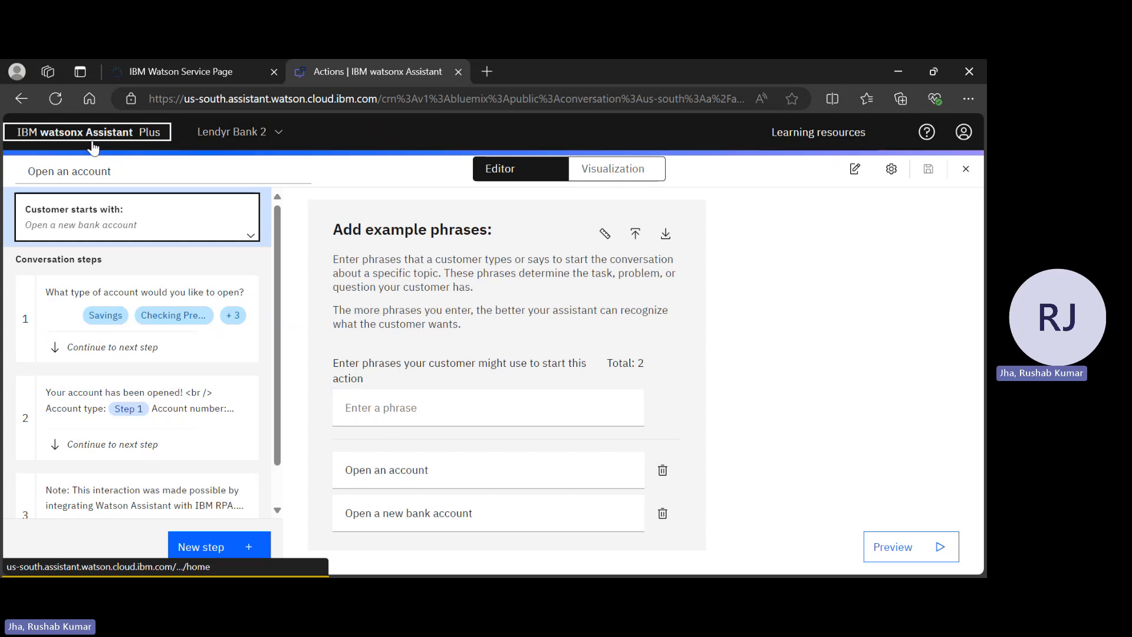
Delete the Open an account action from the Actions list and clear the selection
mouse_move(22, 213)
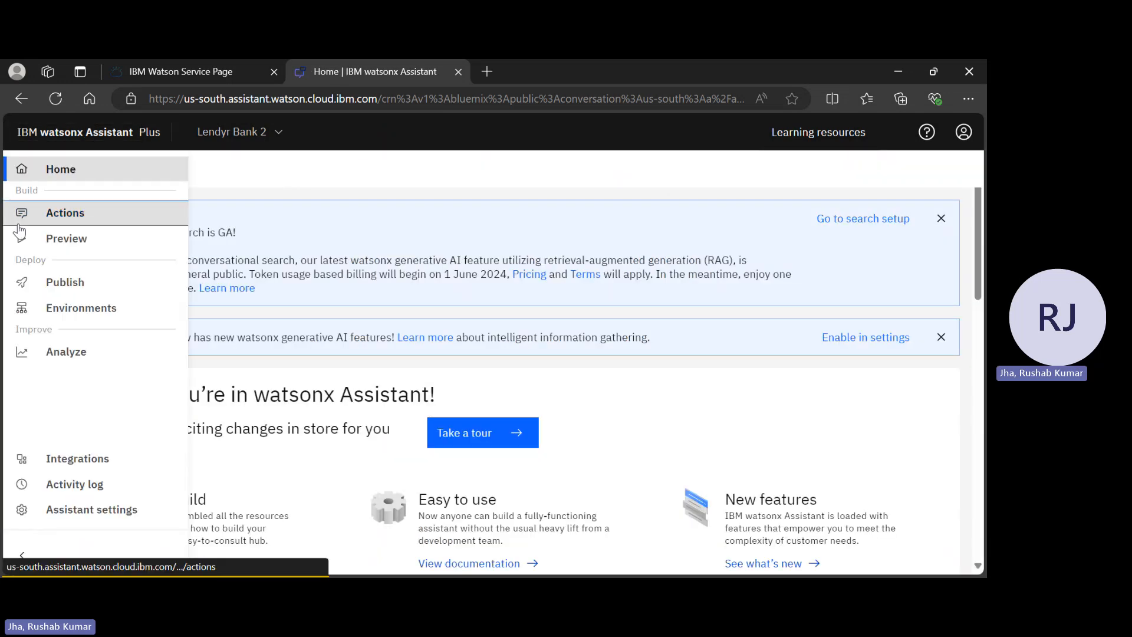
click(63, 212)
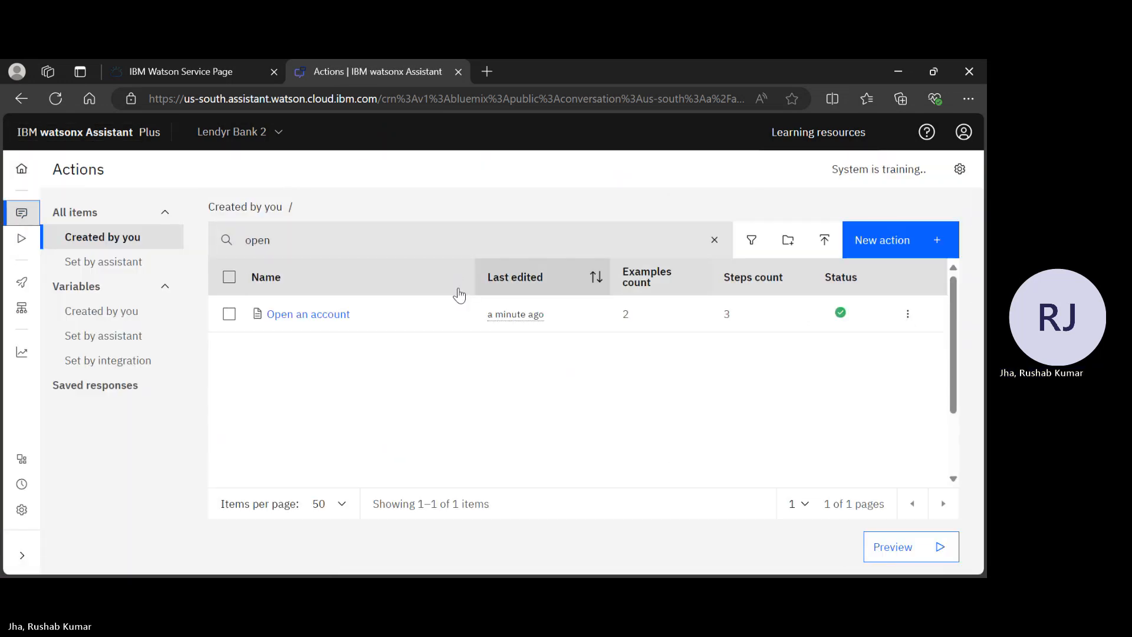
click(229, 316)
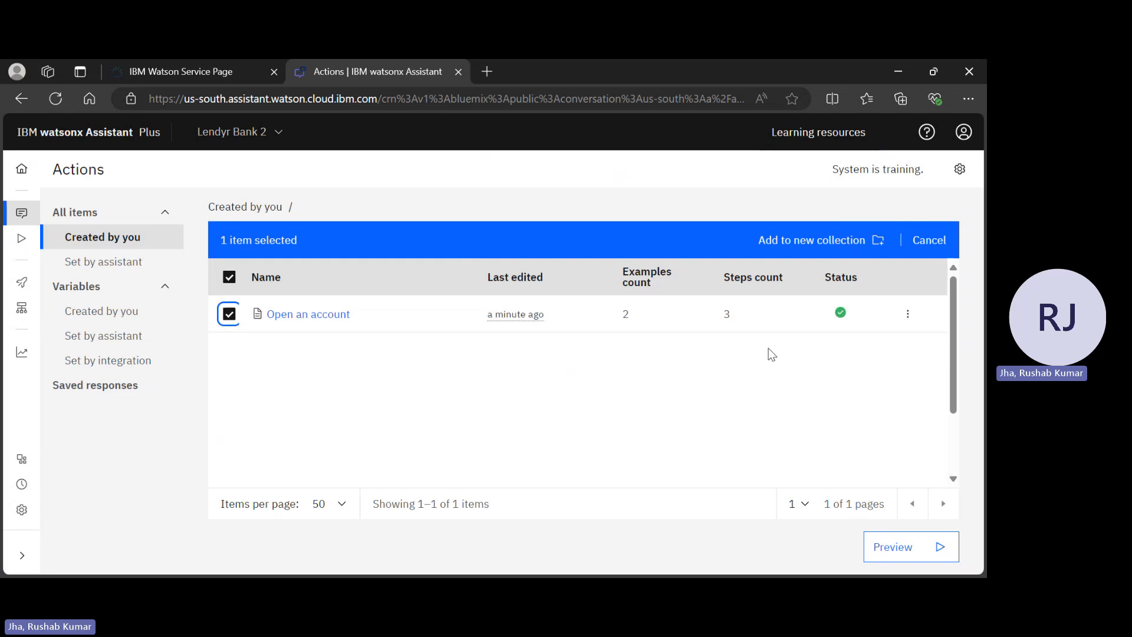
click(908, 311)
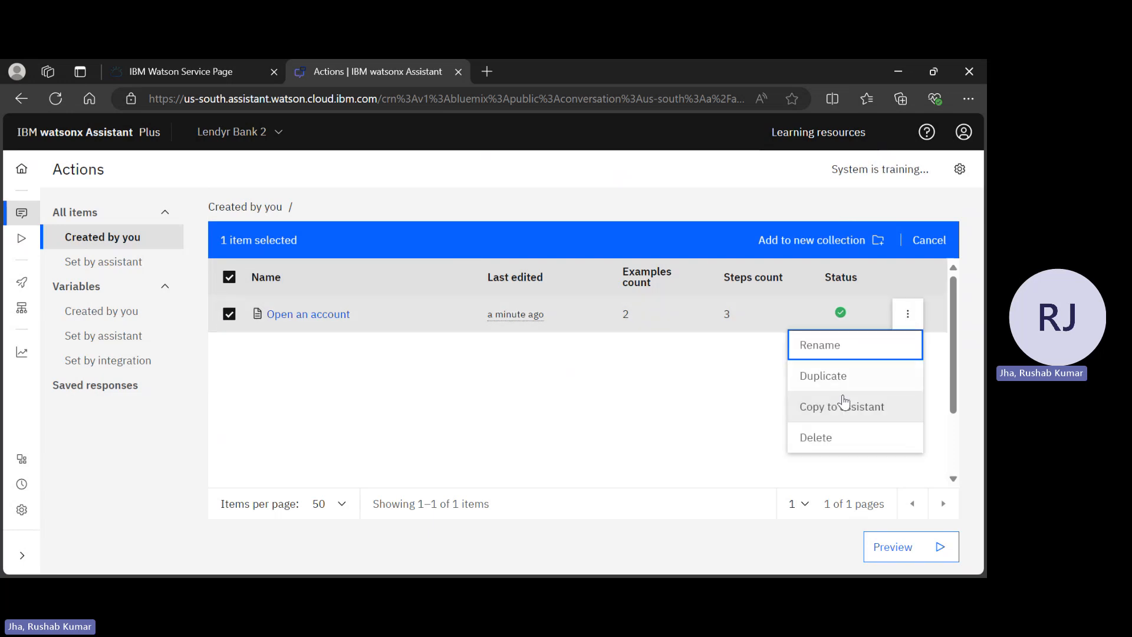
click(832, 437)
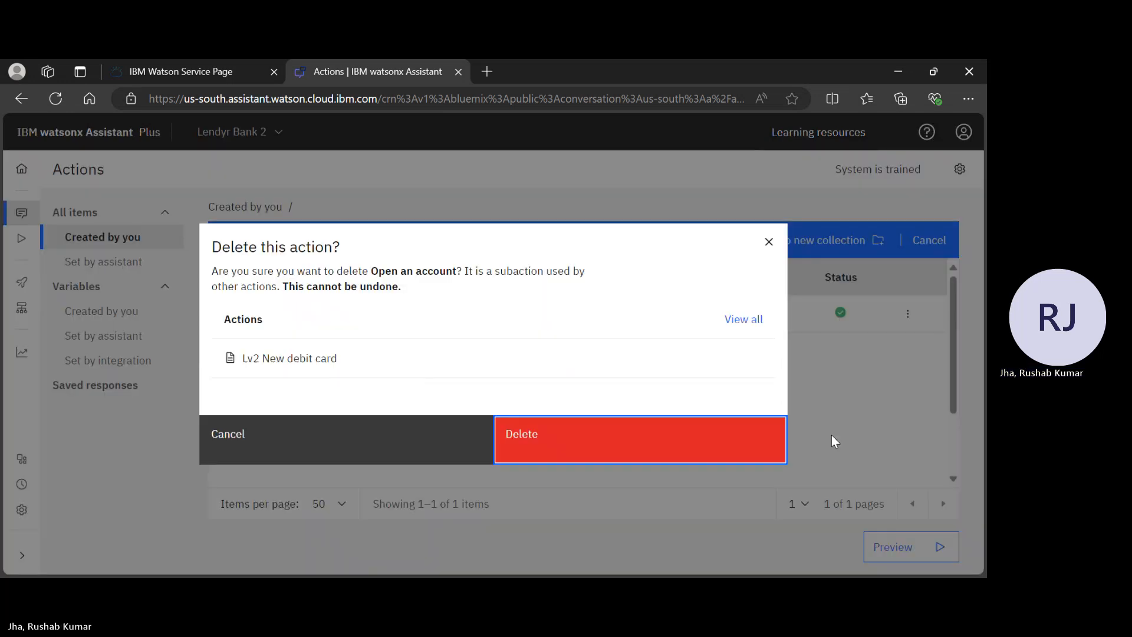
click(685, 456)
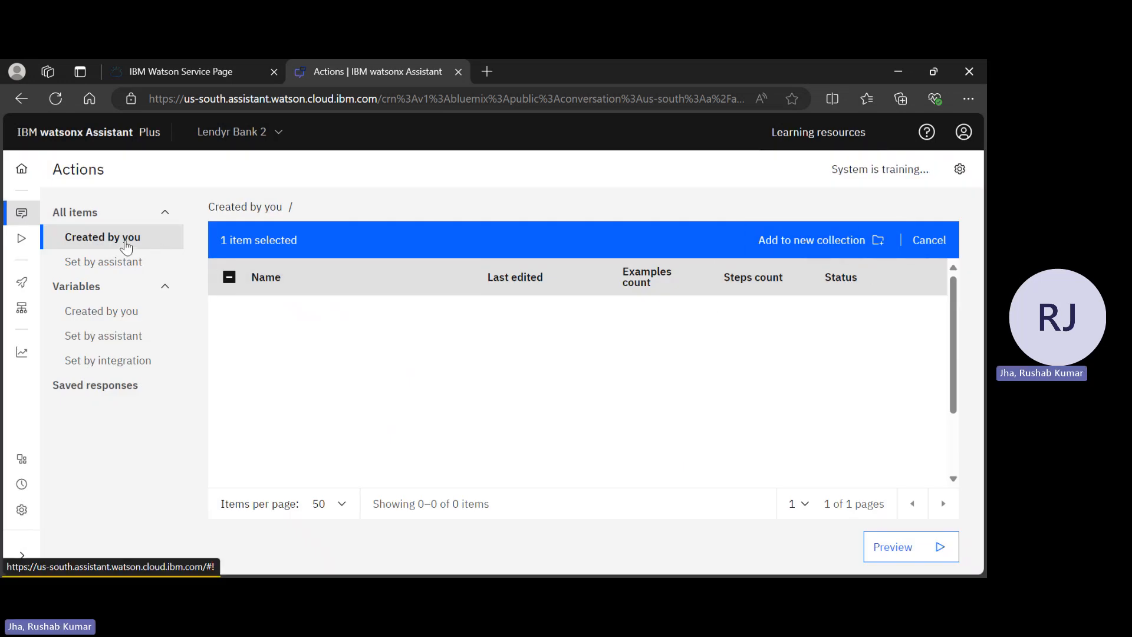
click(931, 242)
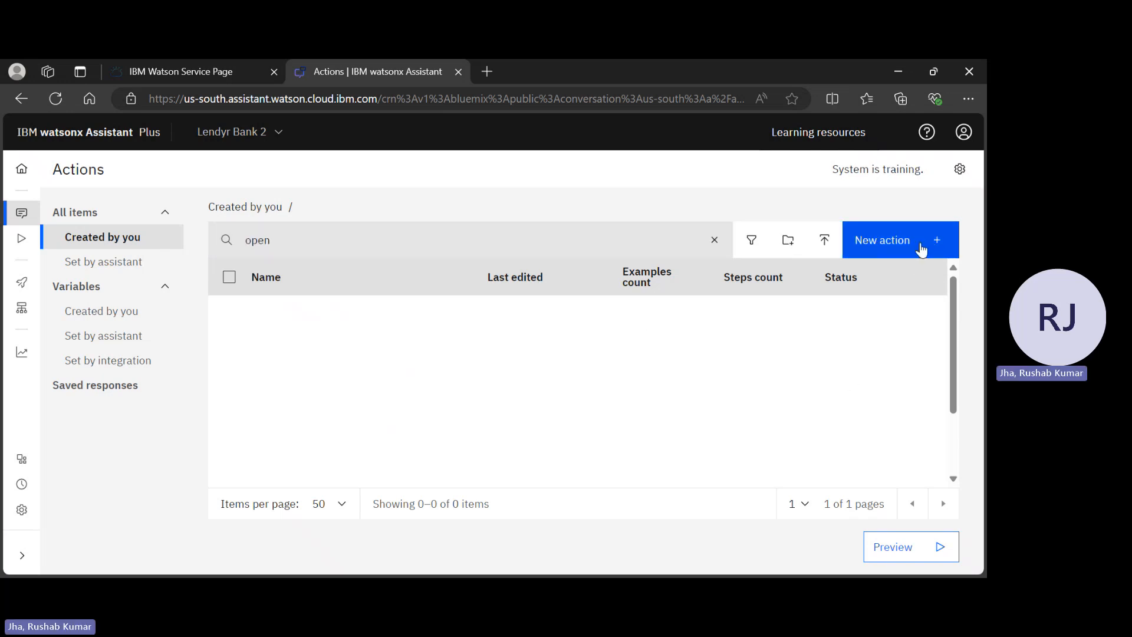
click(921, 246)
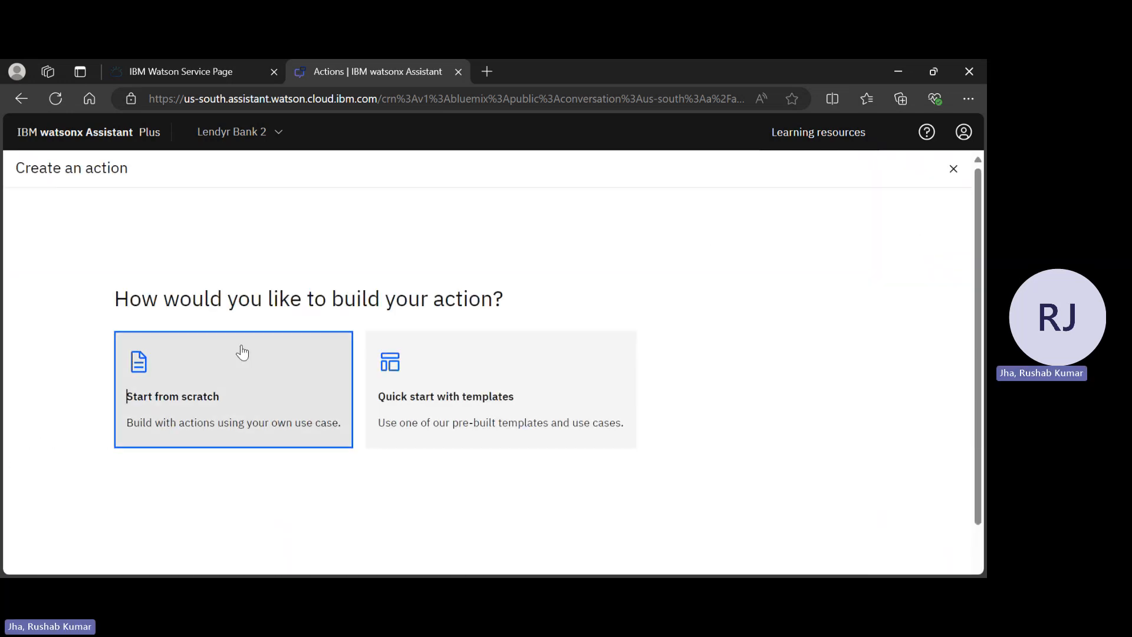
Start a from-scratch action triggered by the customer phrase 'open account'
click(242, 352)
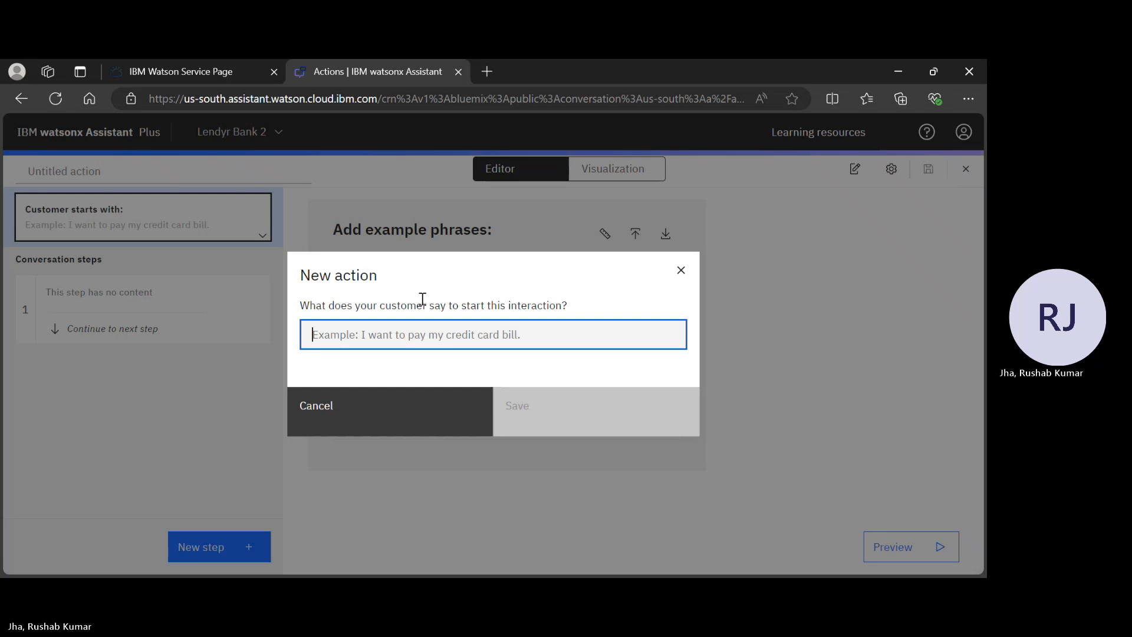
text(I w)
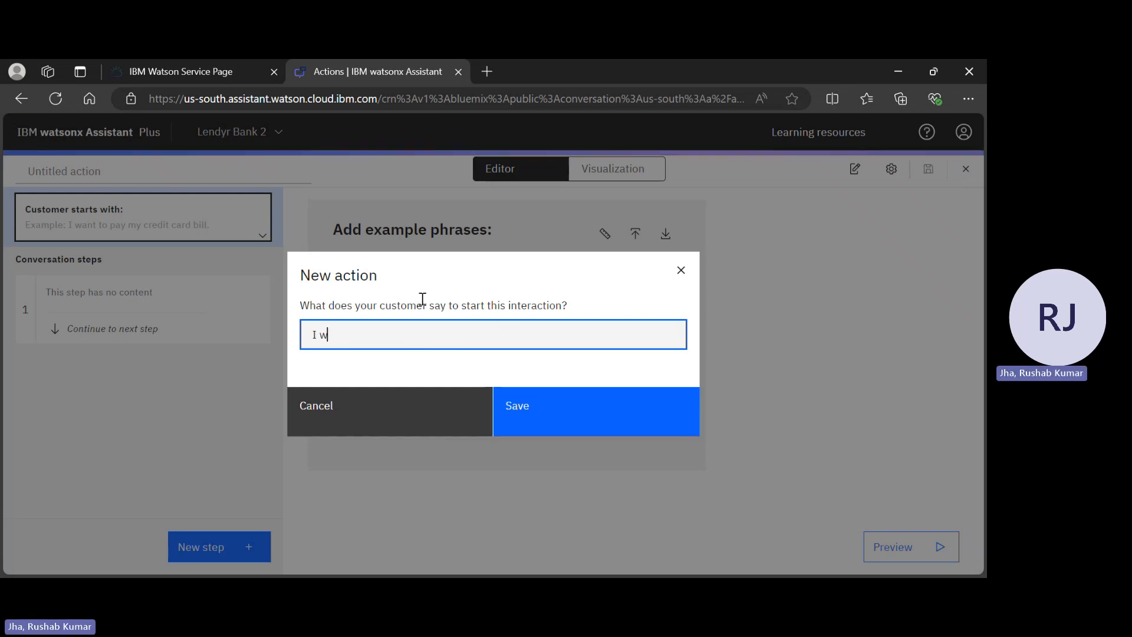
text(ant to open)
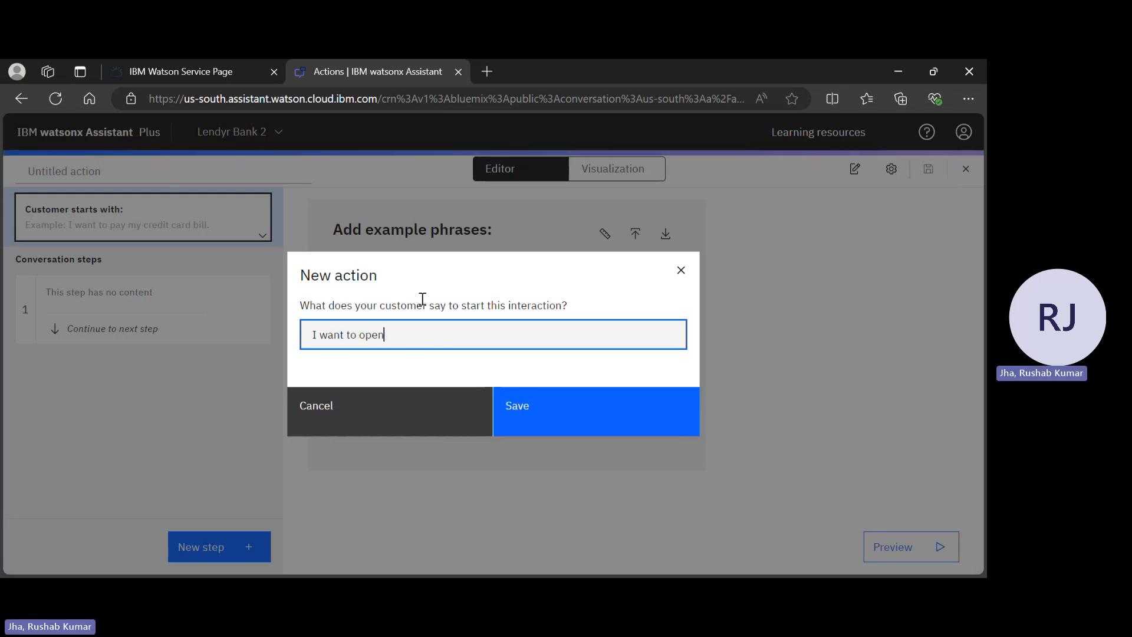
text( a new )
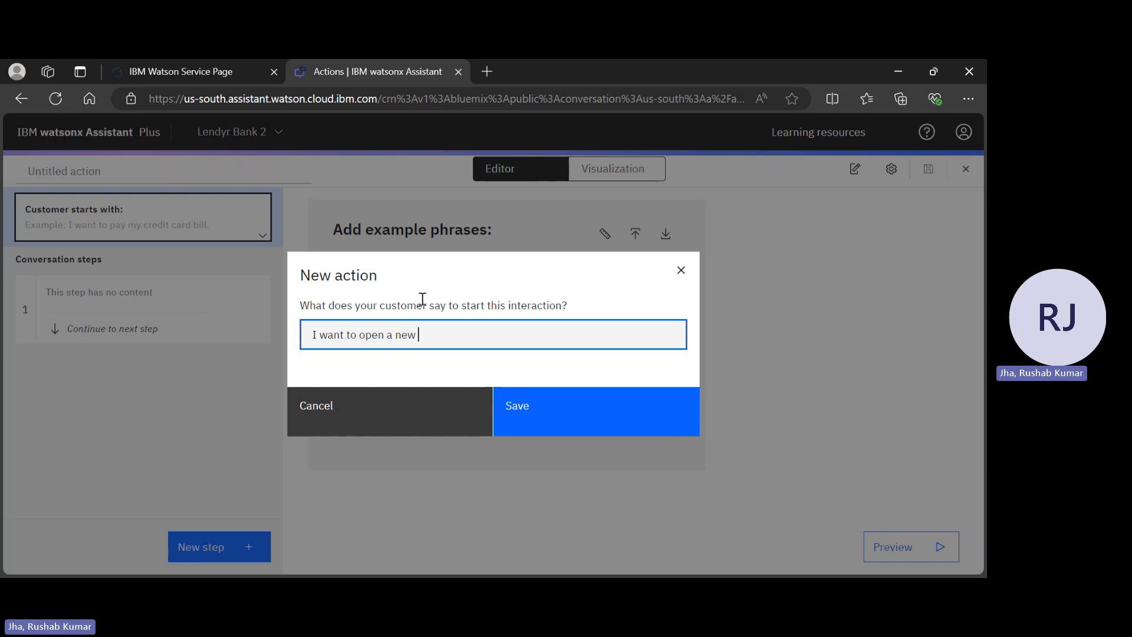
text(account)
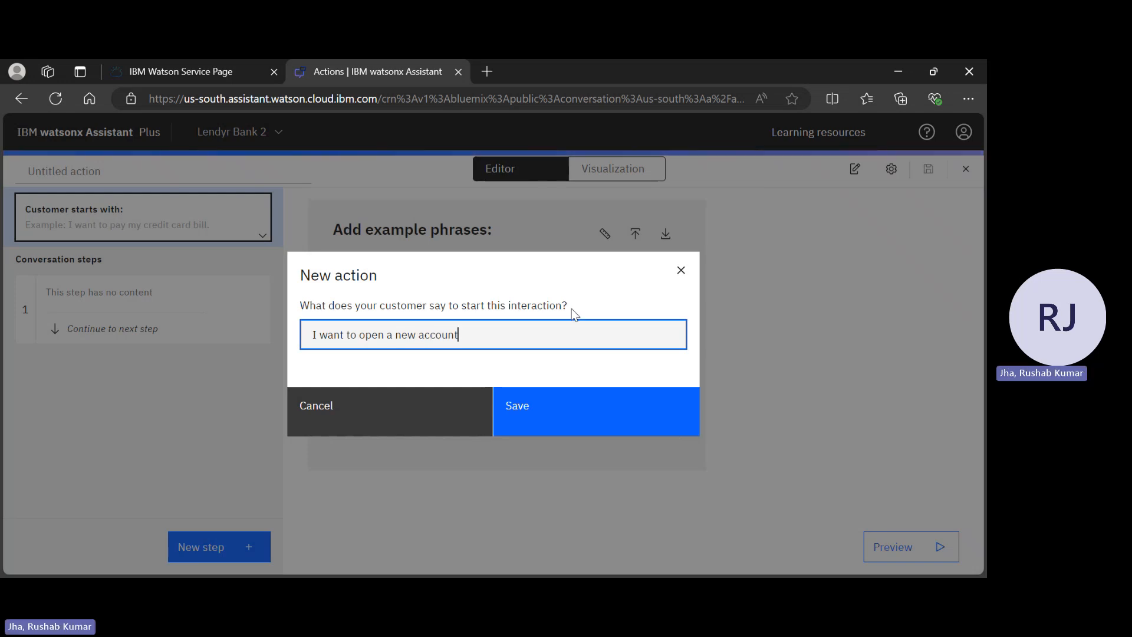
key(BackSpace)
key(BackSpace)
key(BackSpace)
key(BackSpace)
key(BackSpace)
key(BackSpace)
key(BackSpace)
key(BackSpace)
key(BackSpace)
key(BackSpace)
key(BackSpace)
key(BackSpace)
key(BackSpace)
key(BackSpace)
key(BackSpace)
key(BackSpace)
key(BackSpace)
key(BackSpace)
key(BackSpace)
key(BackSpace)
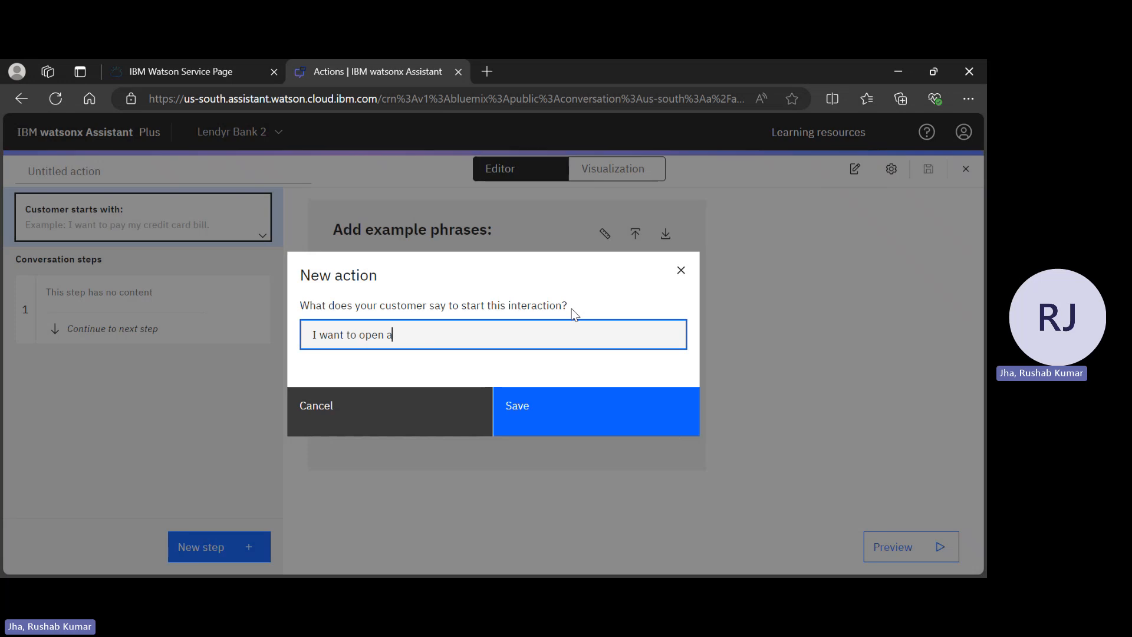
text(open accou)
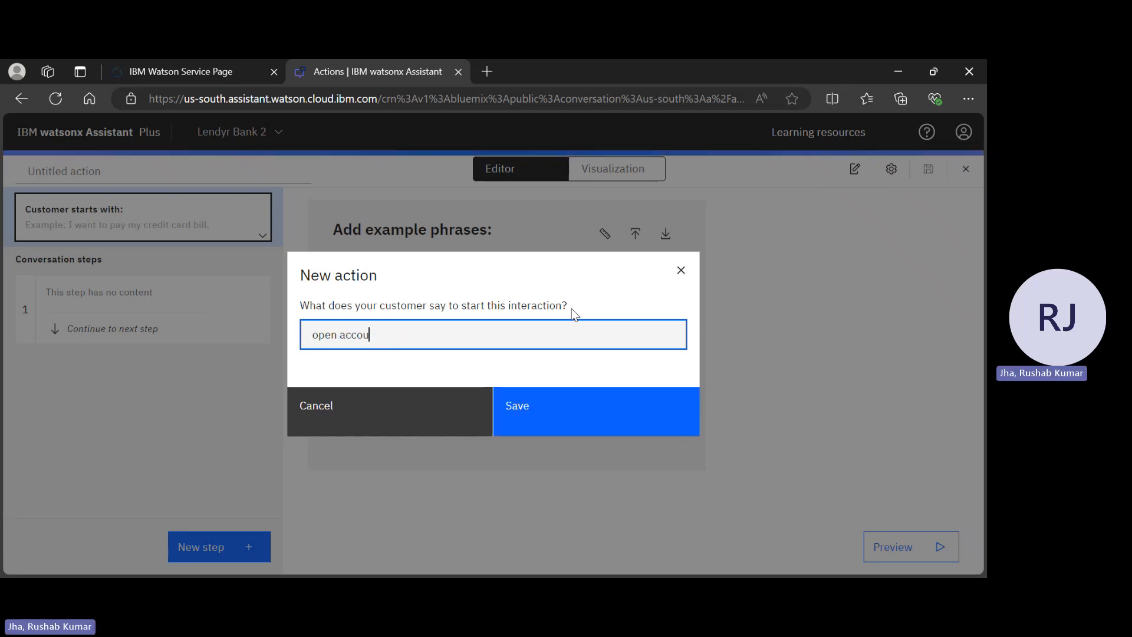
text(nt)
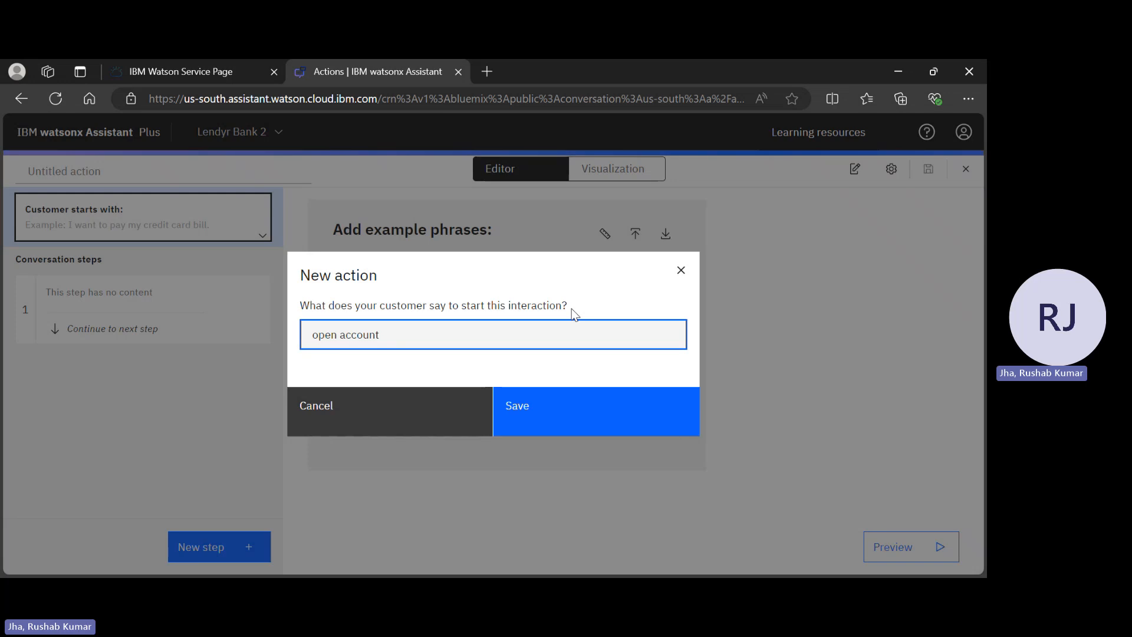
key(Return)
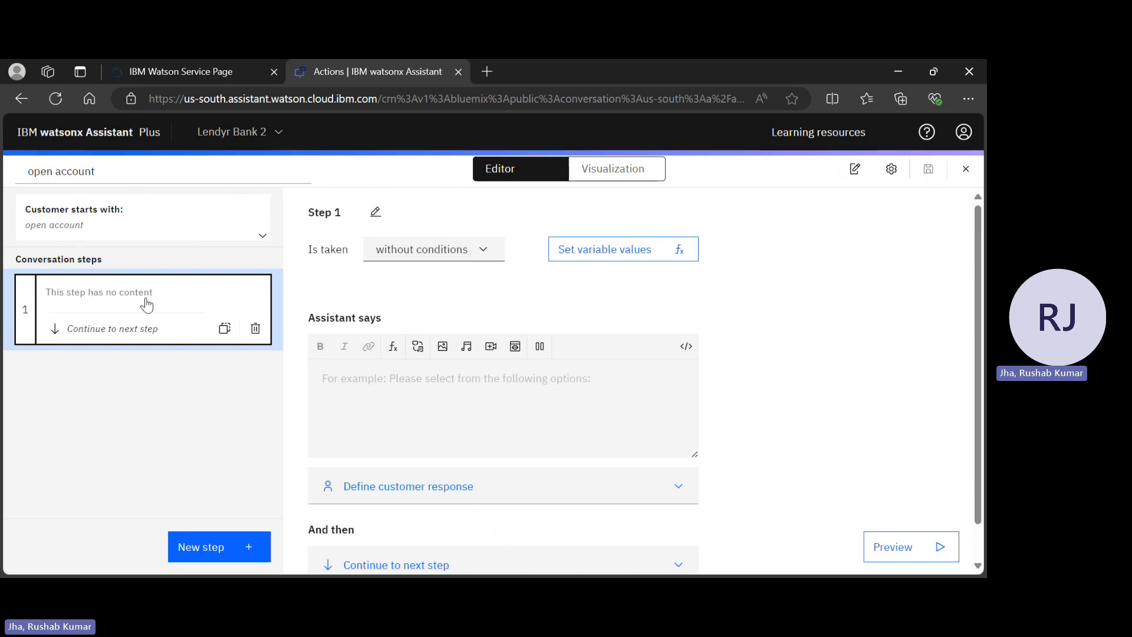
Have step 1 ask what type of account the customer wants to open
click(395, 389)
text(What typ)
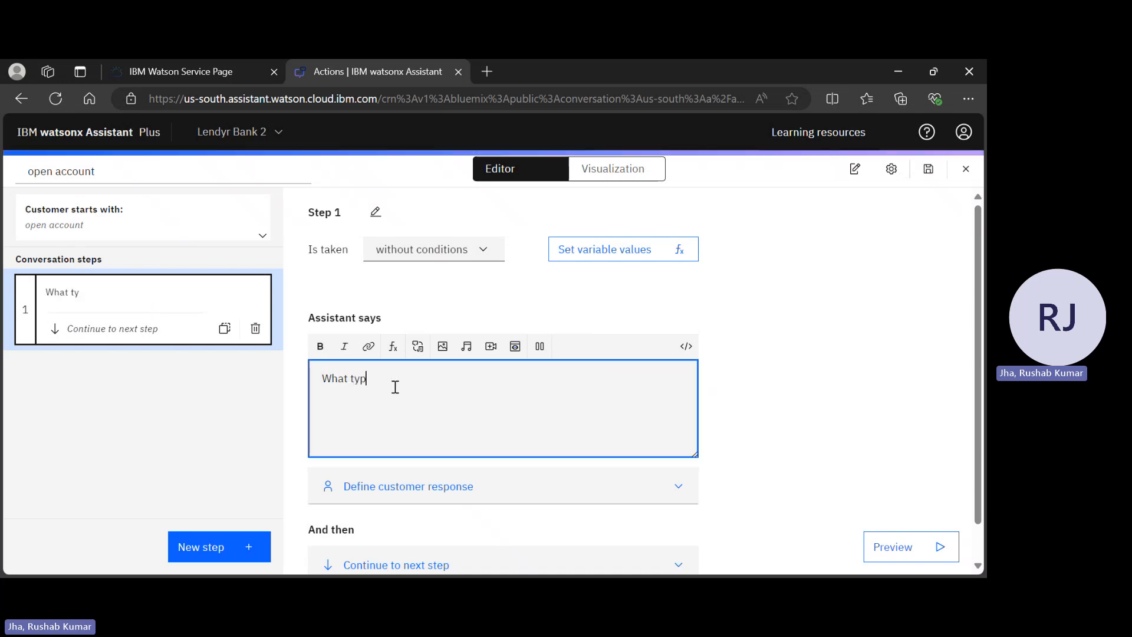
text(e of accoub)
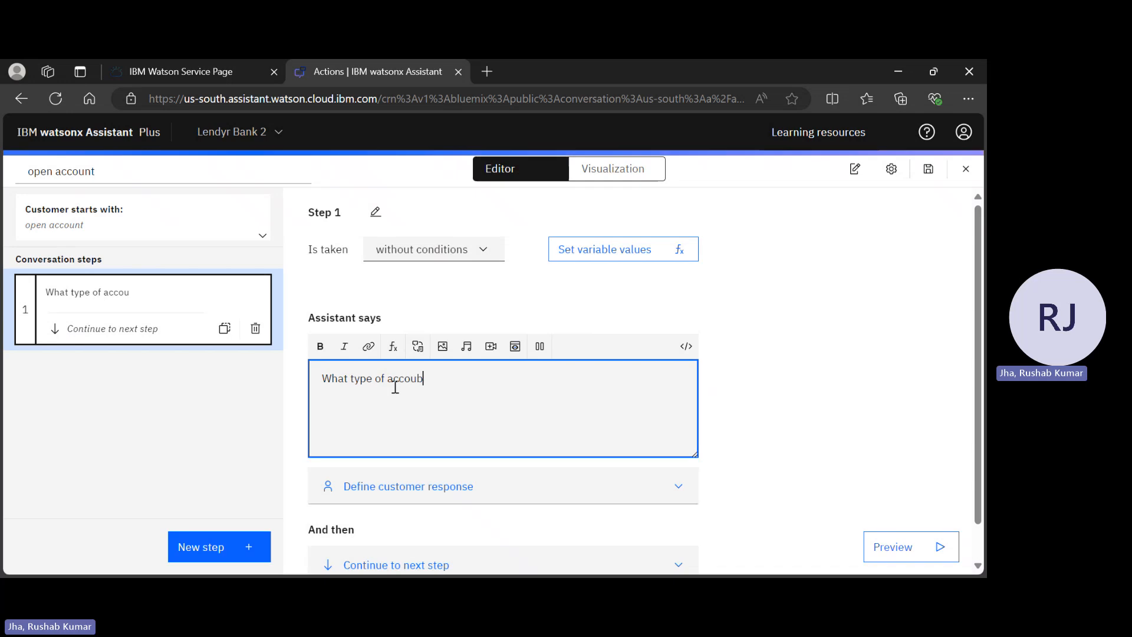
text(t)
text(t do)
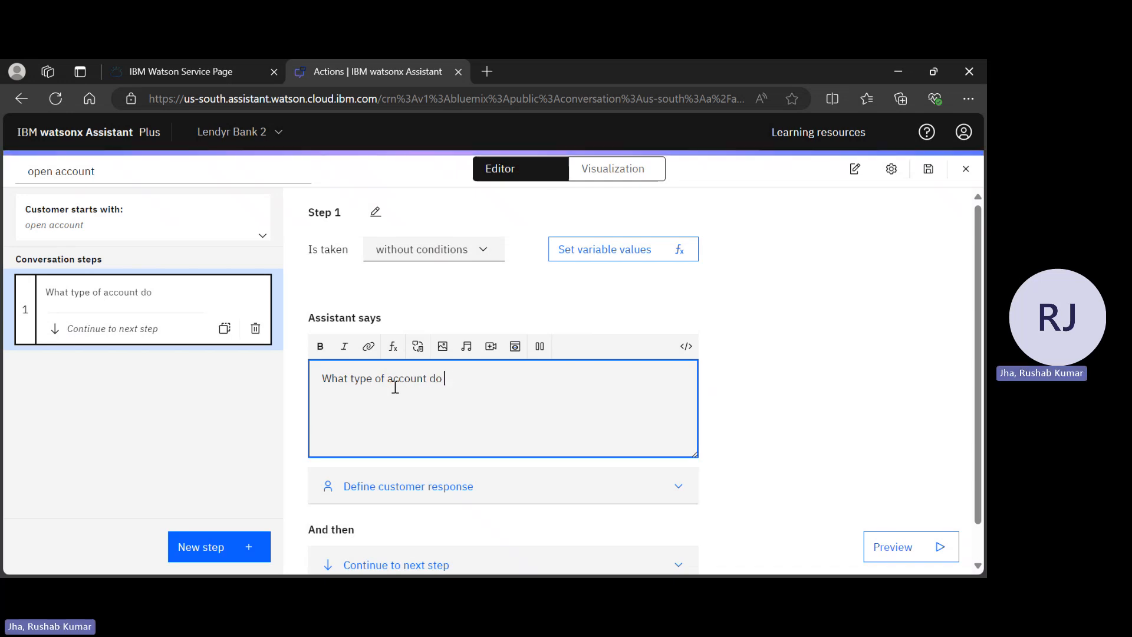
text( you wat)
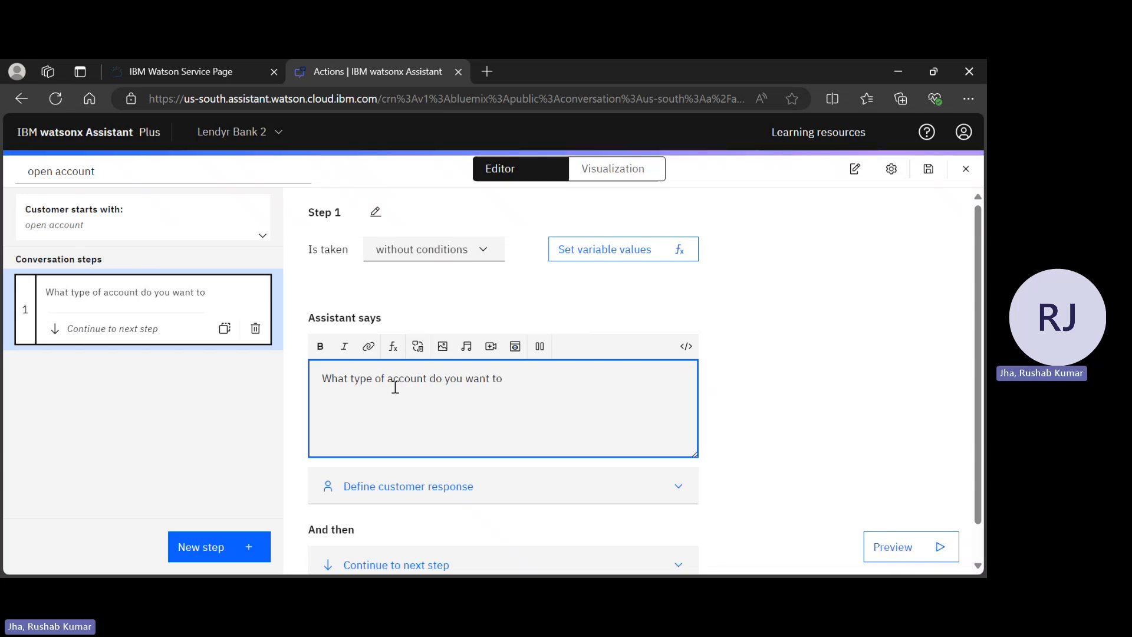
text( to open)
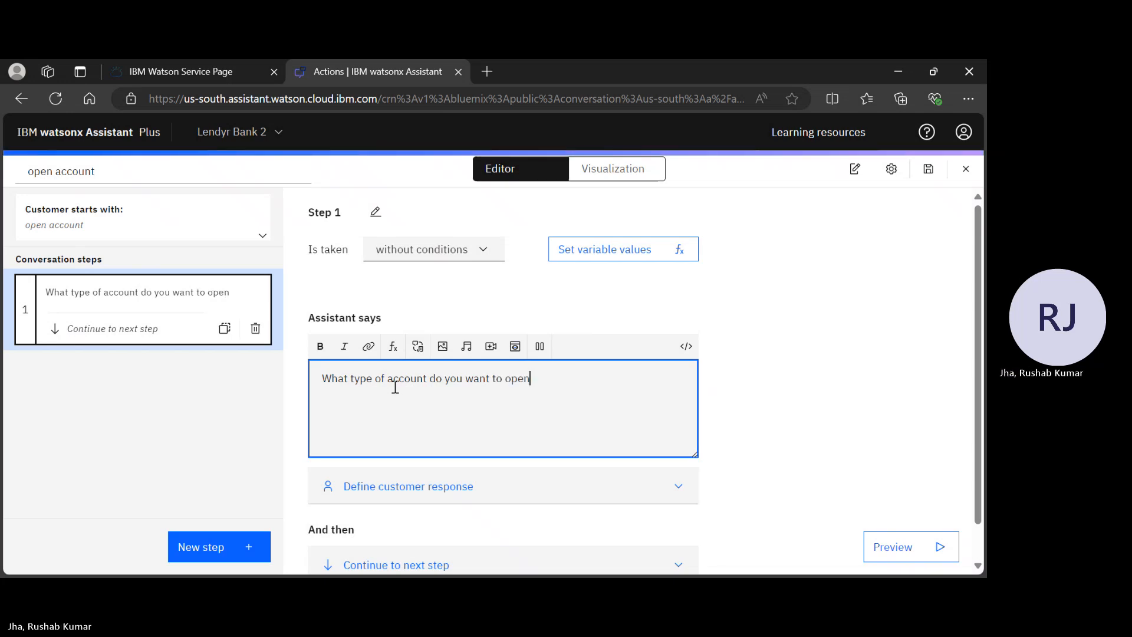
text(?)
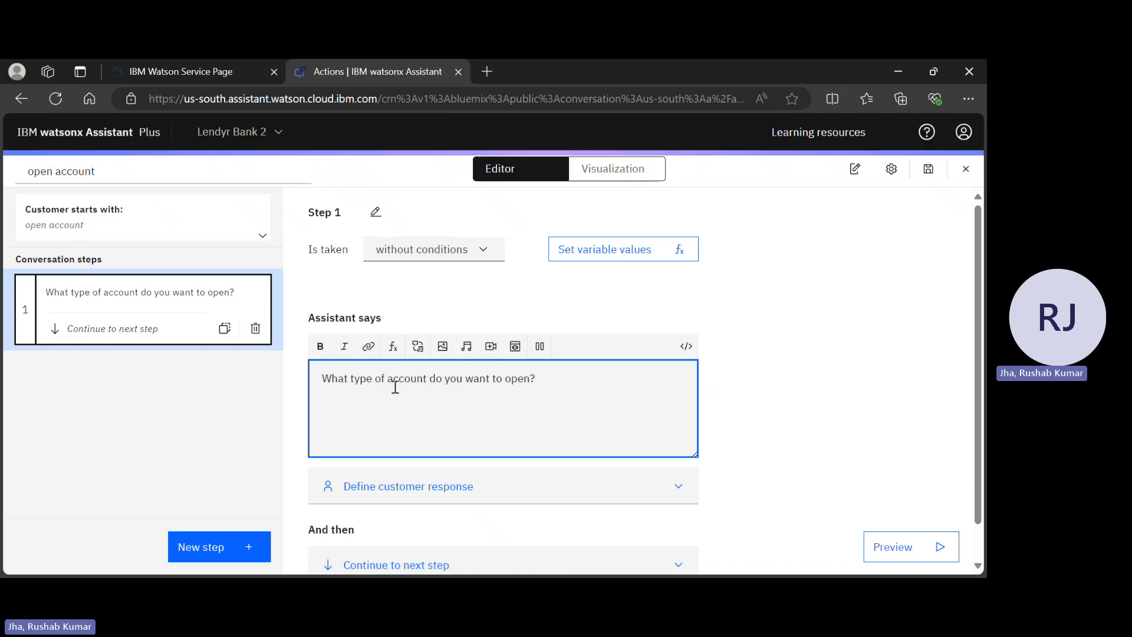
scroll(534, 468, down, 1)
scroll(534, 469, up, 1)
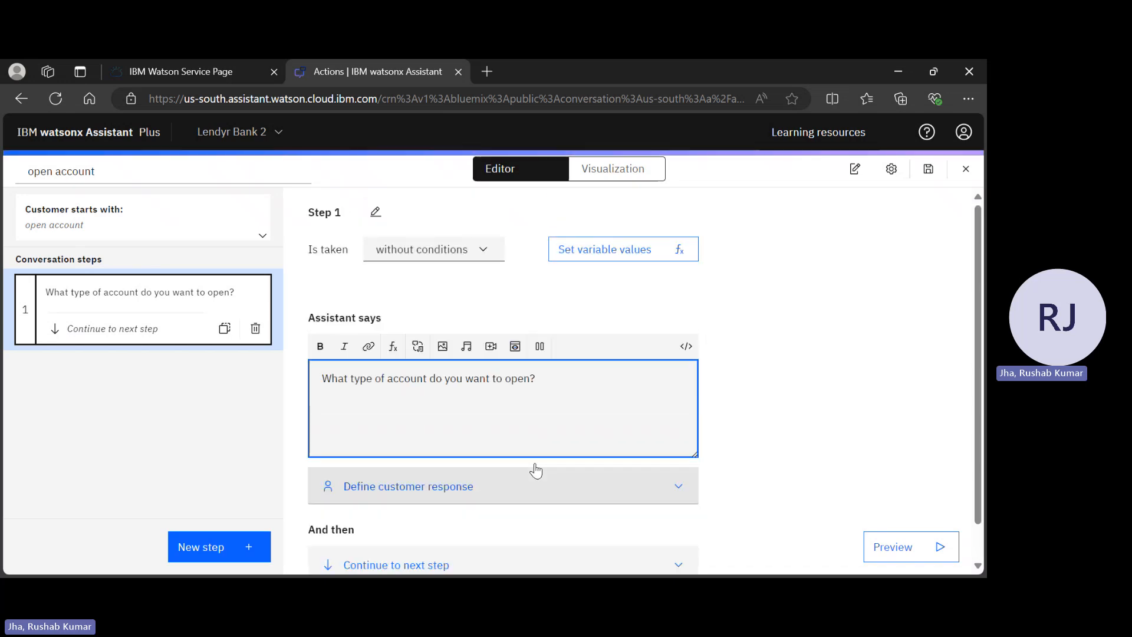
scroll(537, 470, down, 1)
Set step 1's customer response to options: checkings, savings, investment
click(445, 465)
scroll(375, 328, down, 4)
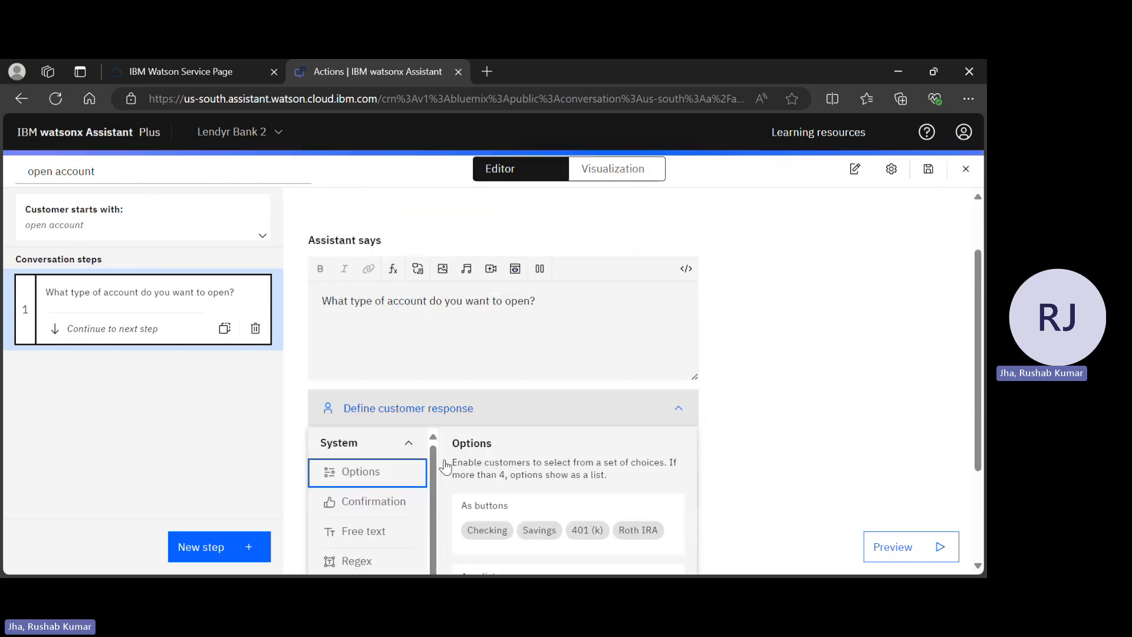
click(368, 352)
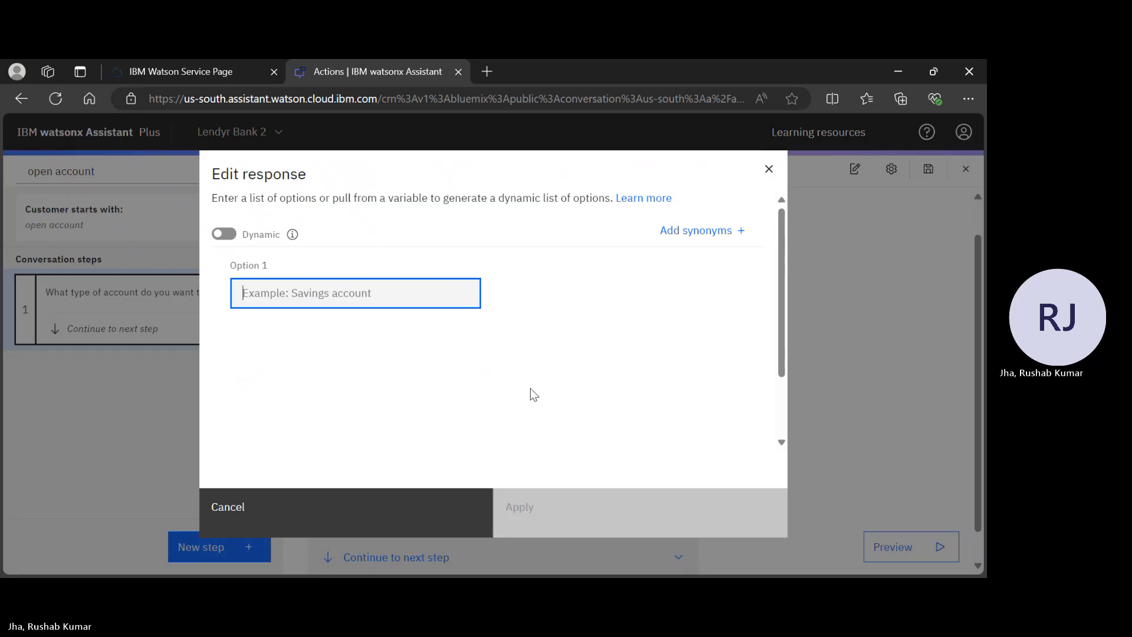
text(checkung)
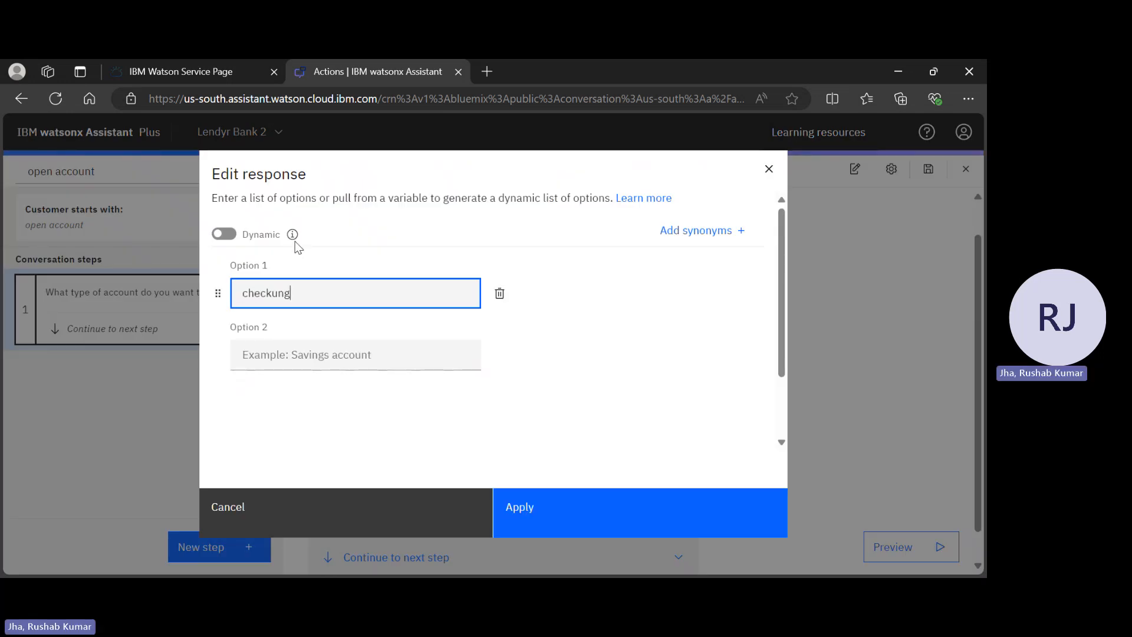
key(BackSpace)
key(BackSpace)
text(ings)
key(Tab)
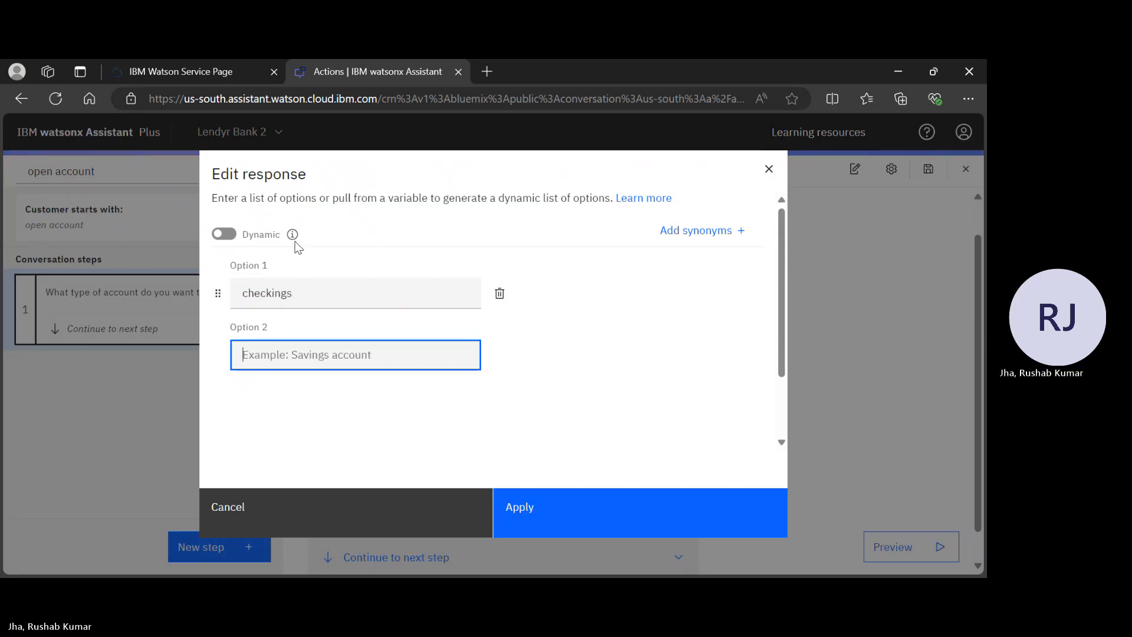
text(savings)
key(Tab)
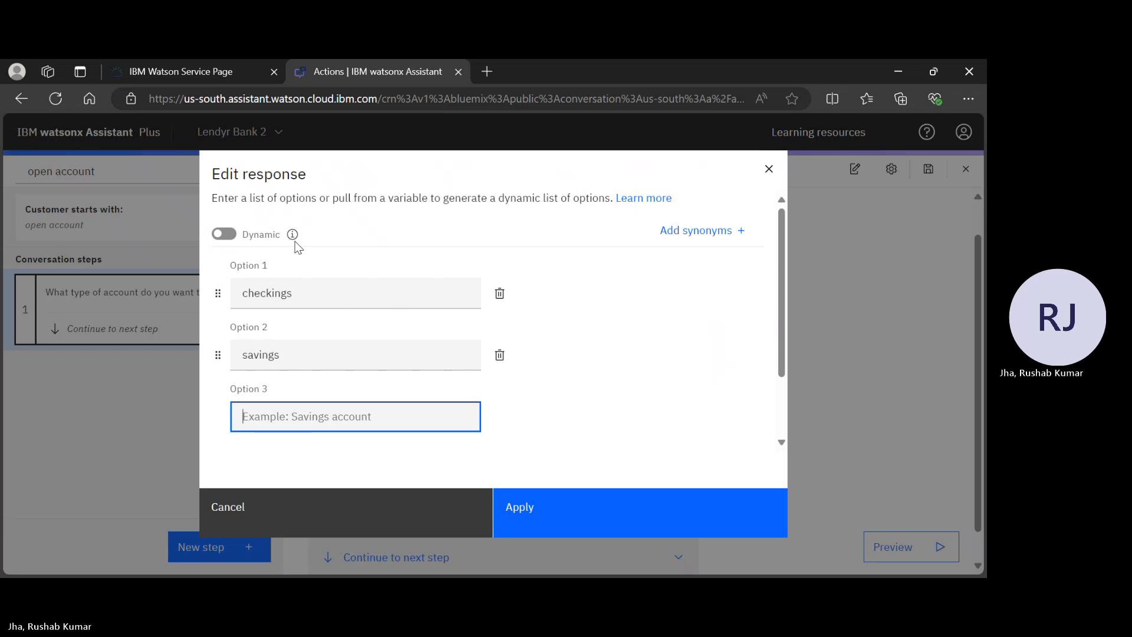
text(investment)
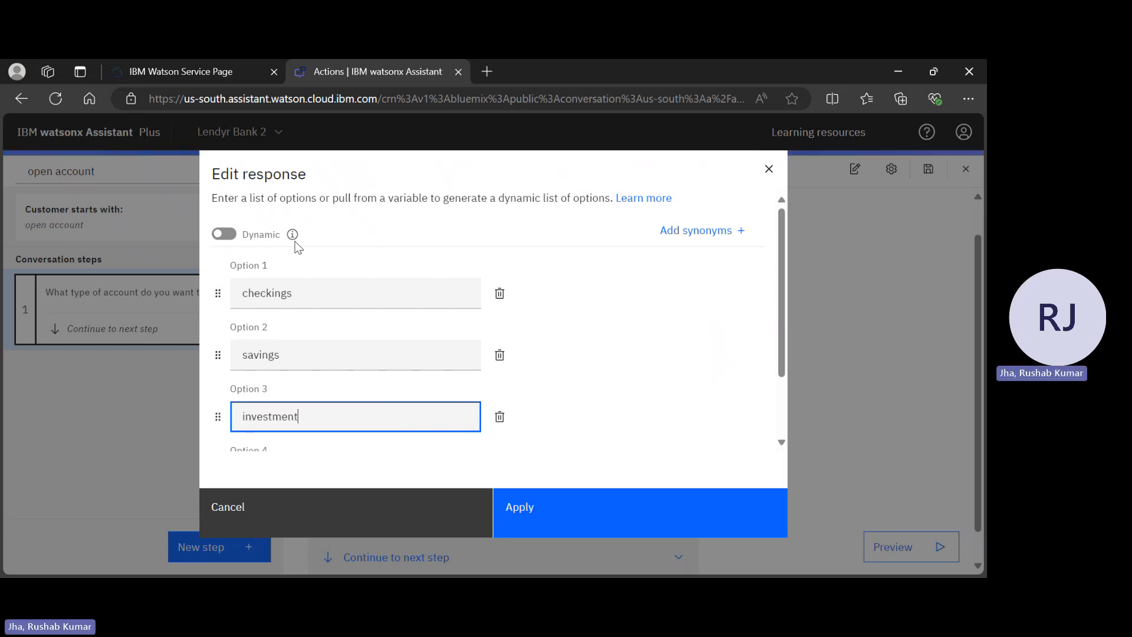
click(617, 513)
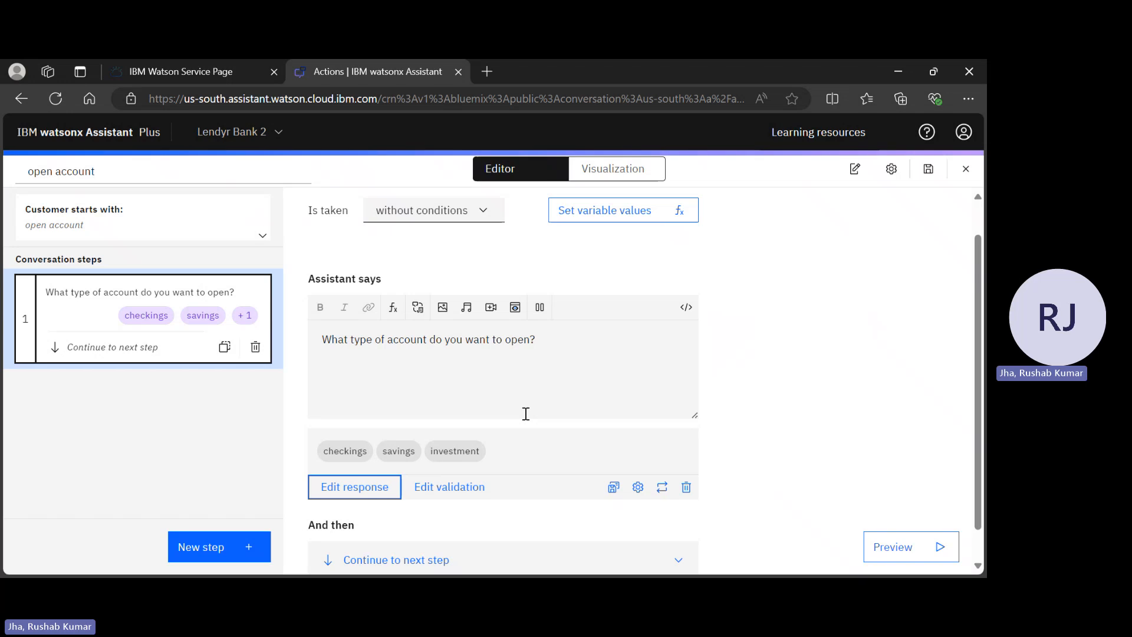
Make step 1 continue to the next step afterward
scroll(525, 413, up, 1)
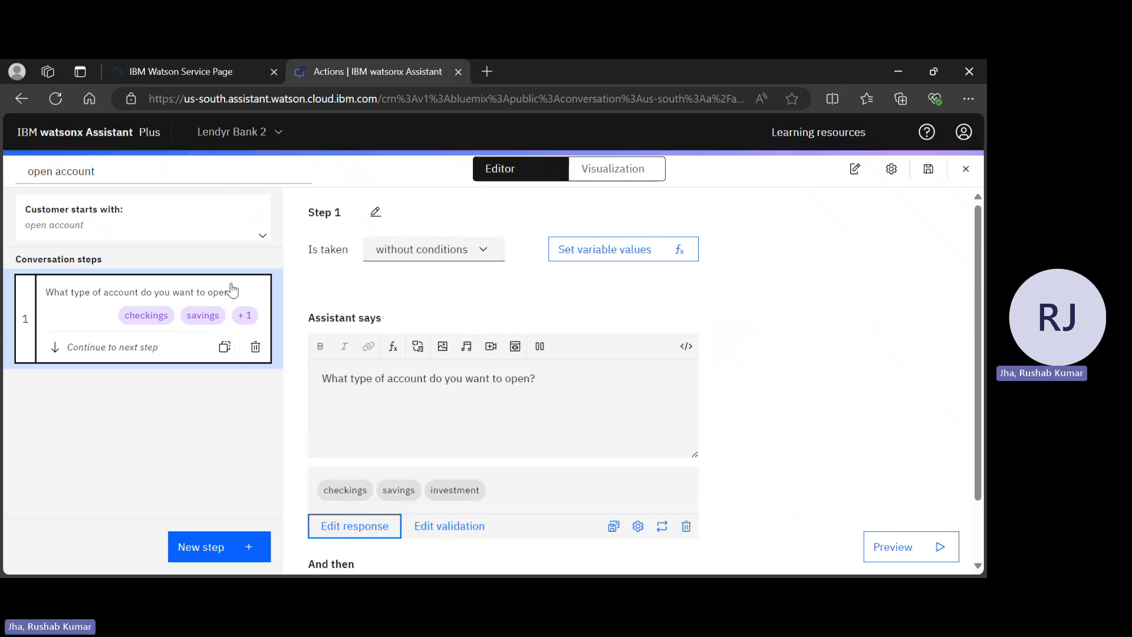
scroll(554, 436, down, 2)
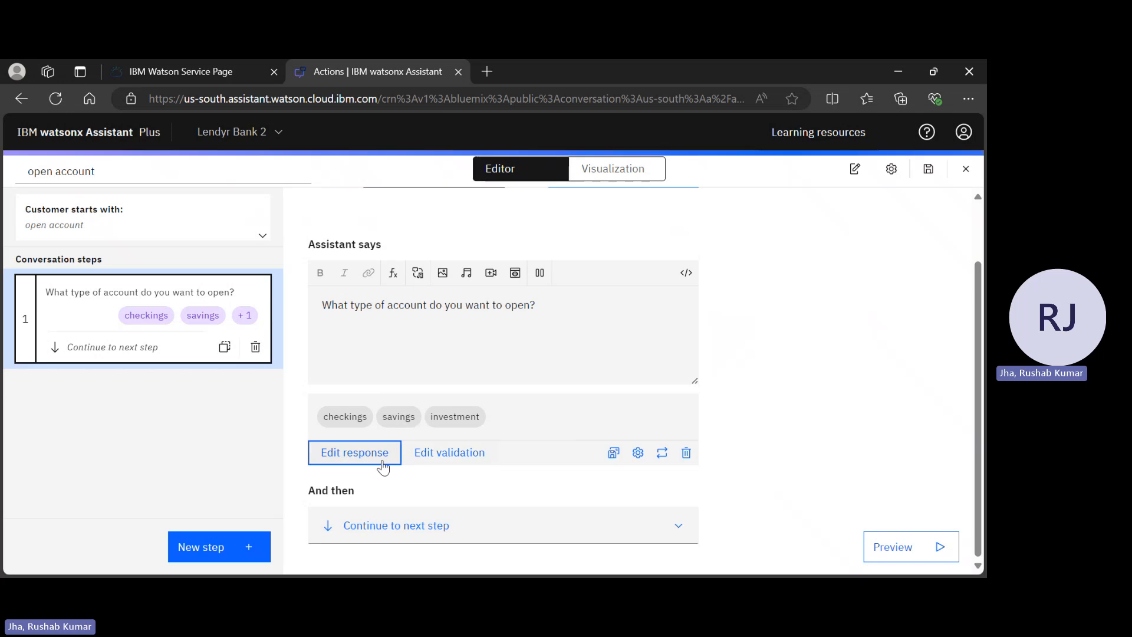
click(342, 527)
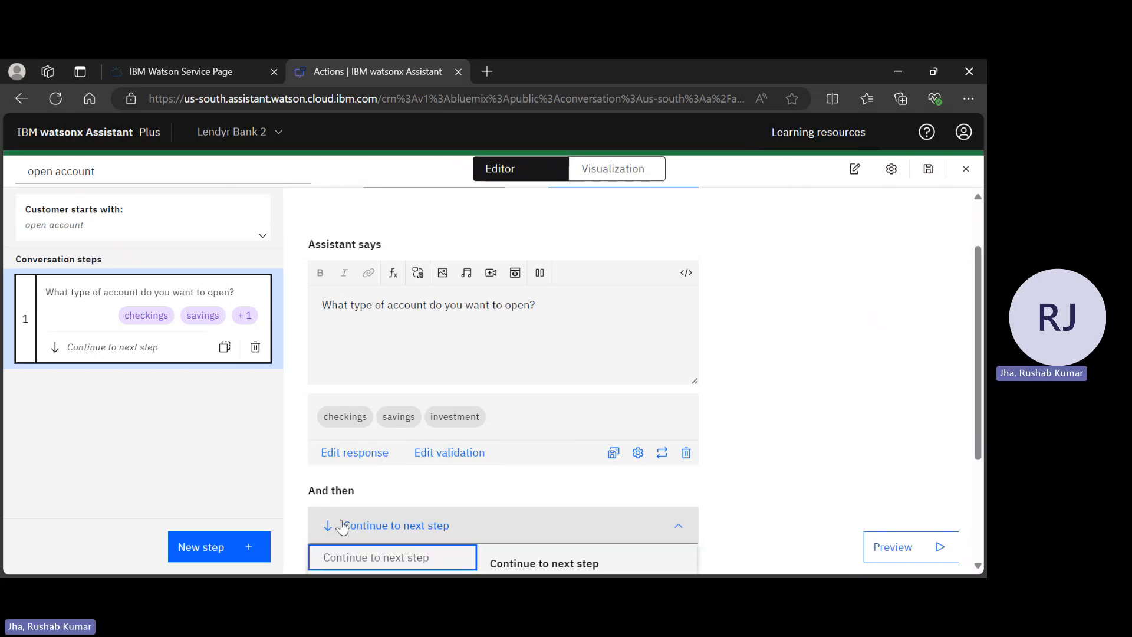
scroll(487, 555, down, 3)
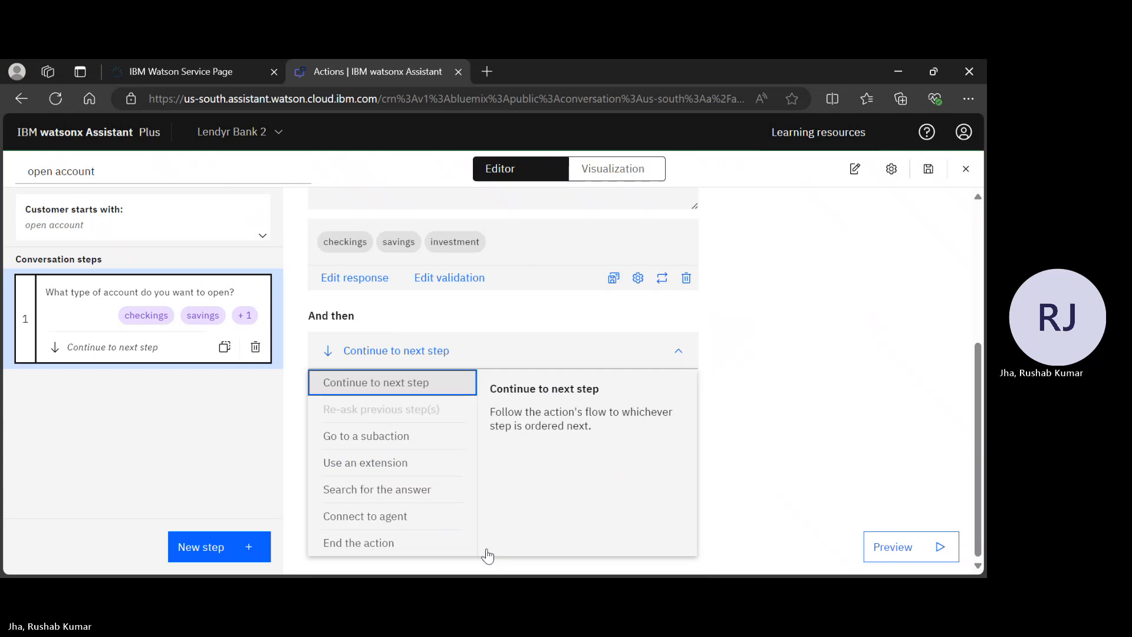
click(677, 356)
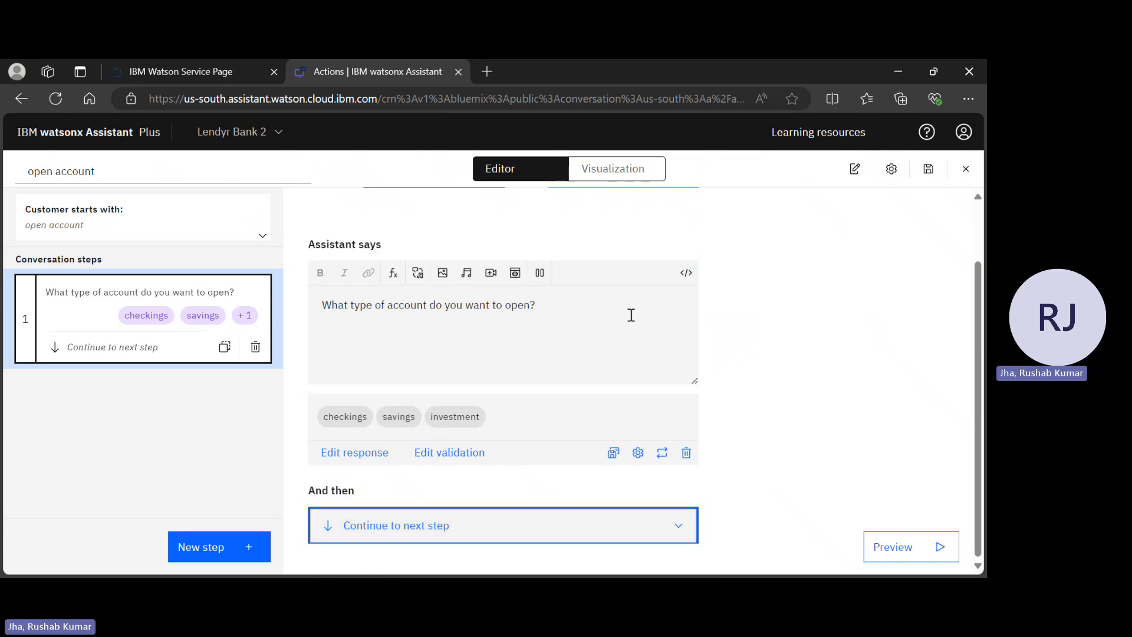
scroll(631, 315, up, 2)
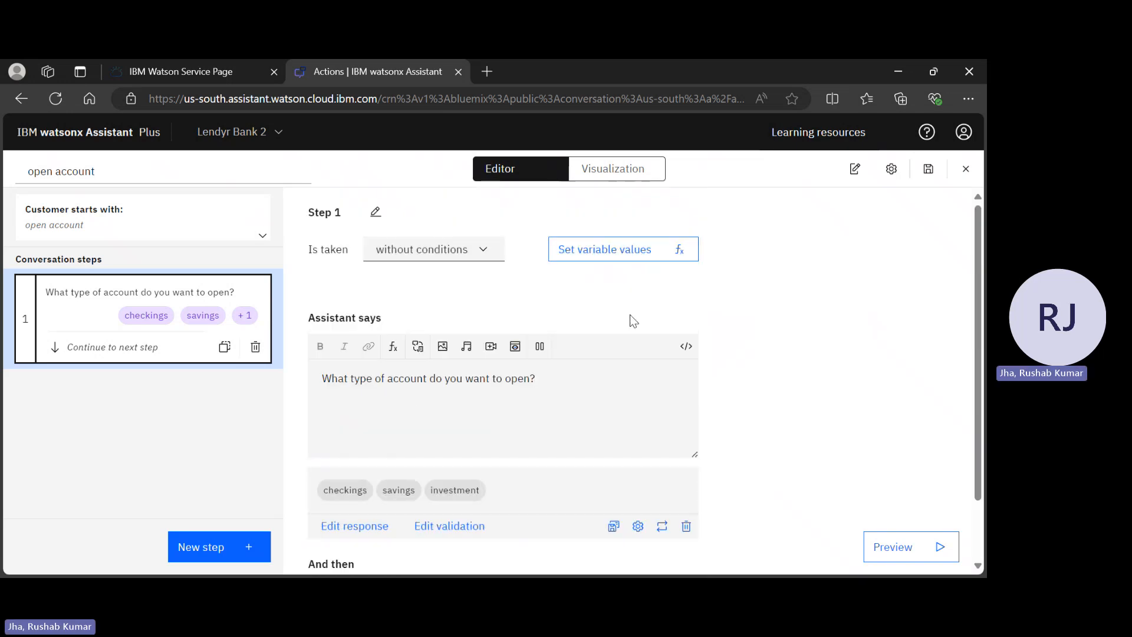
scroll(630, 320, down, 2)
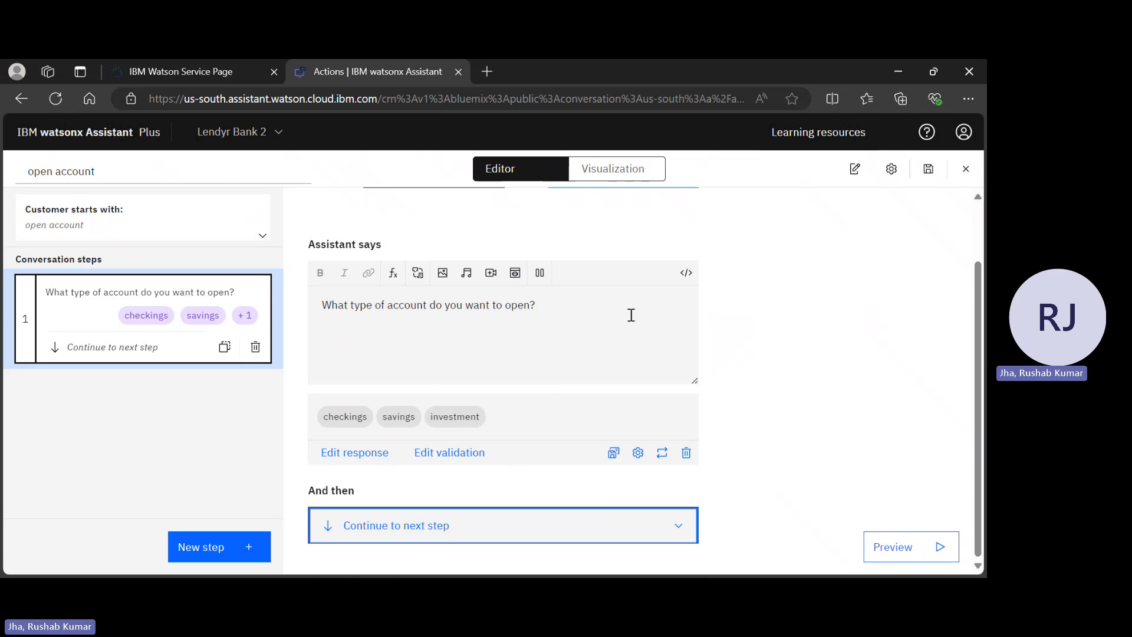
Create Step 2 and enter its assistant message, 'What is account number?'
click(231, 544)
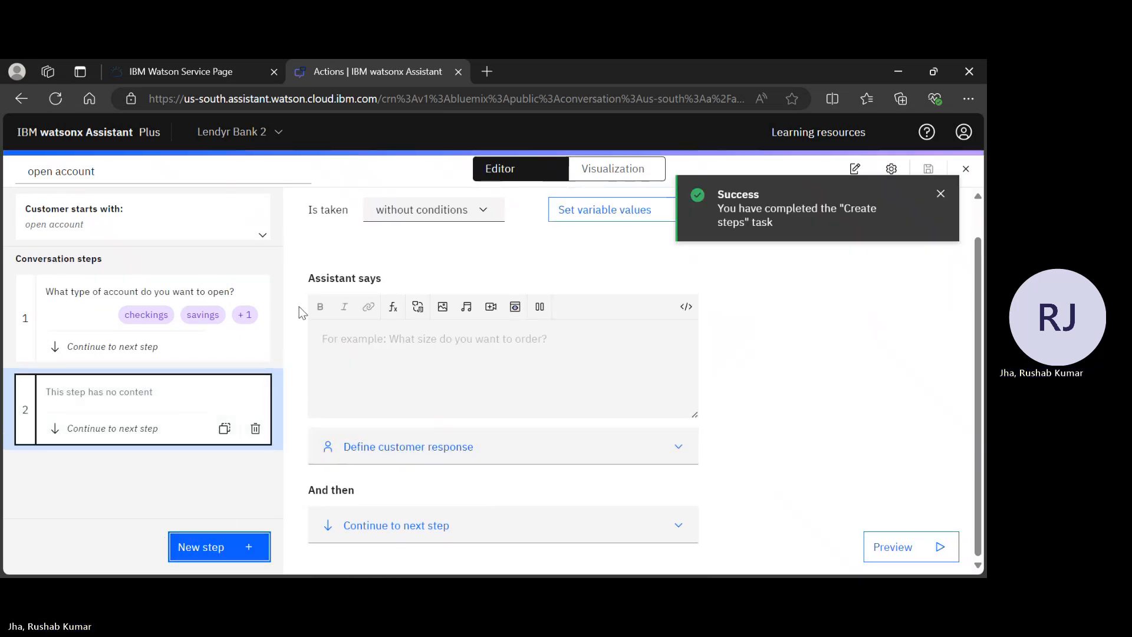
click(412, 340)
text(What tyoe)
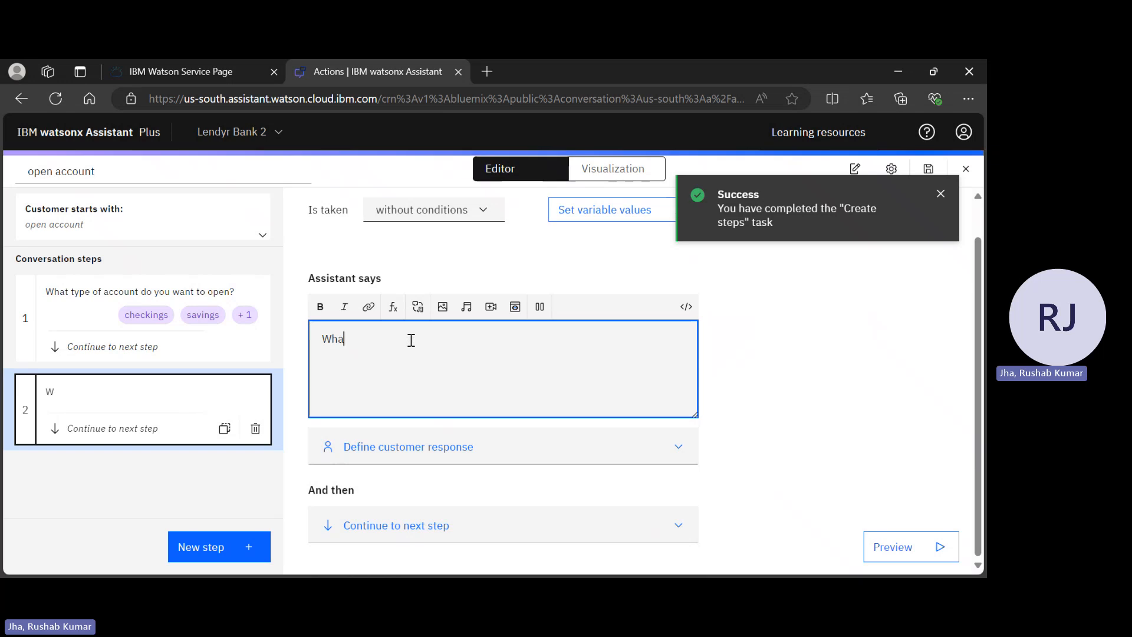
key(BackSpace)
key(BackSpace)
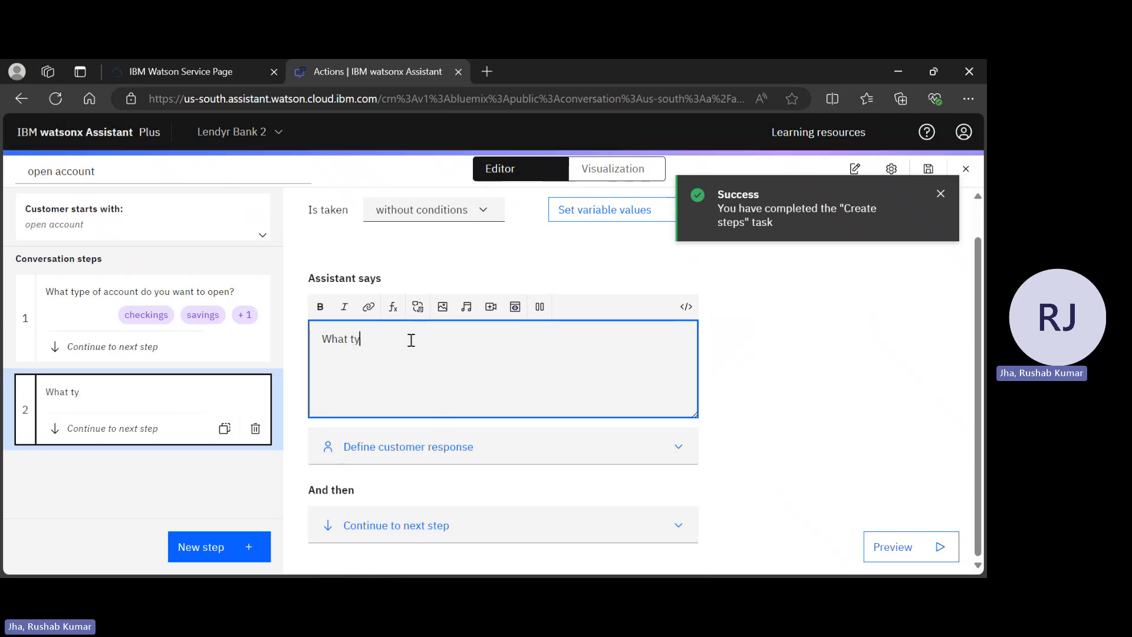
text(pe of)
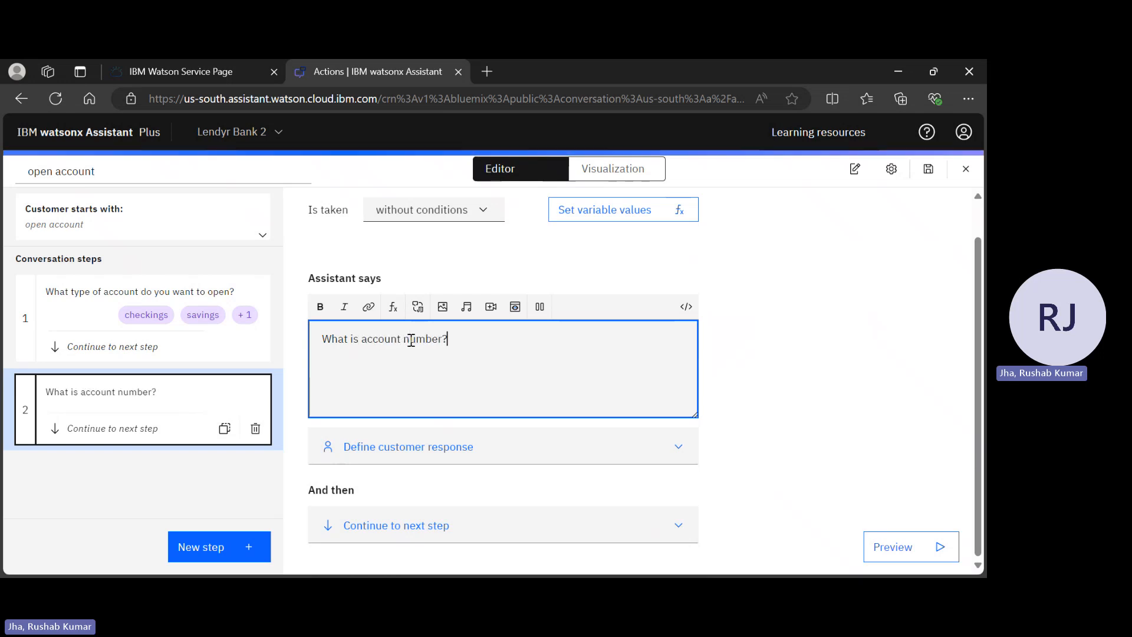
scroll(501, 203, up, 1)
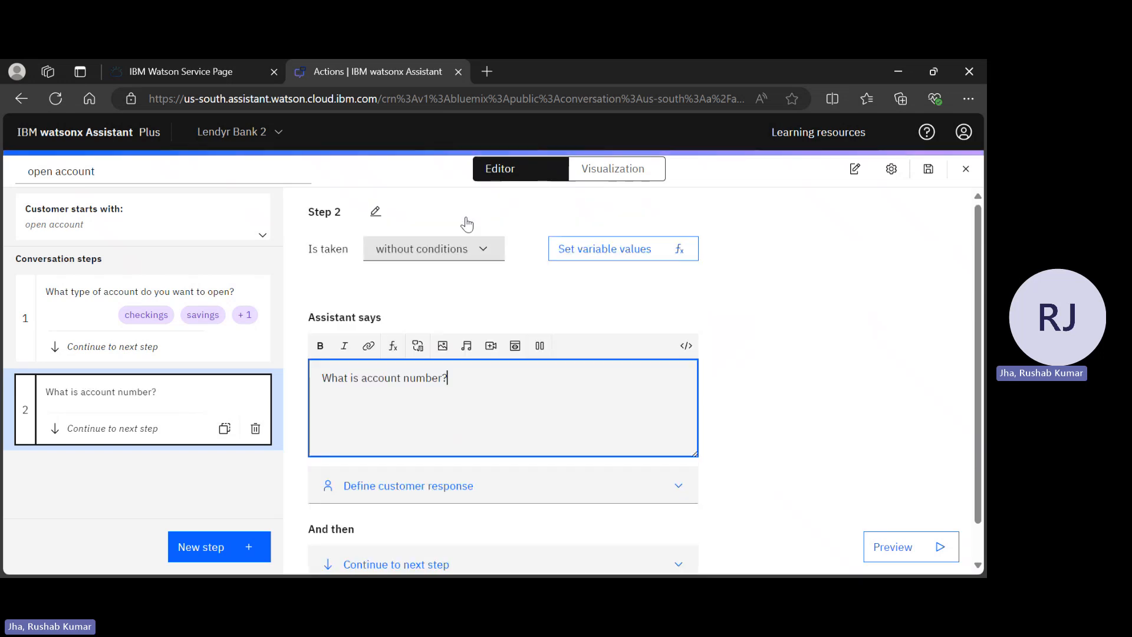
Condition step 2 on step 1's account type being investment, and add an empty step 3
click(438, 259)
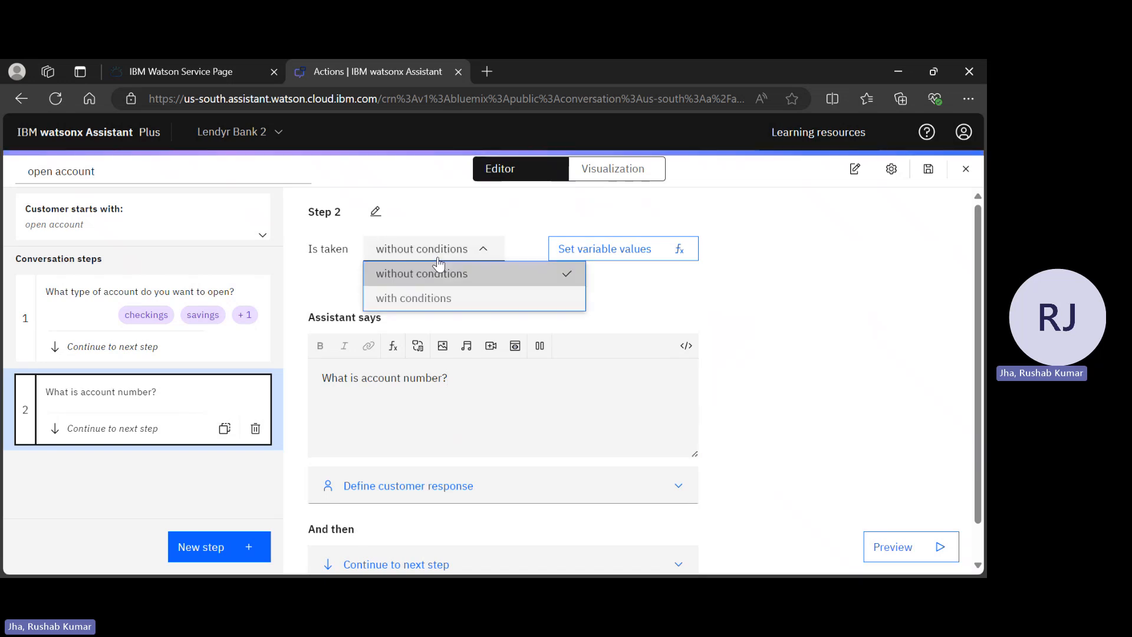
click(438, 300)
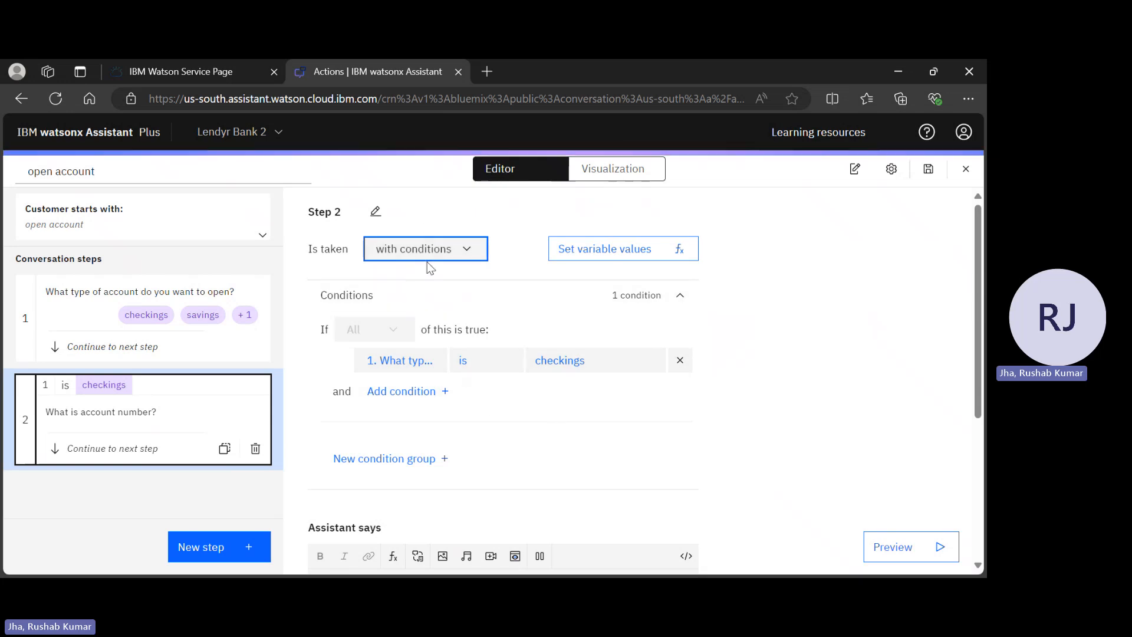
click(441, 361)
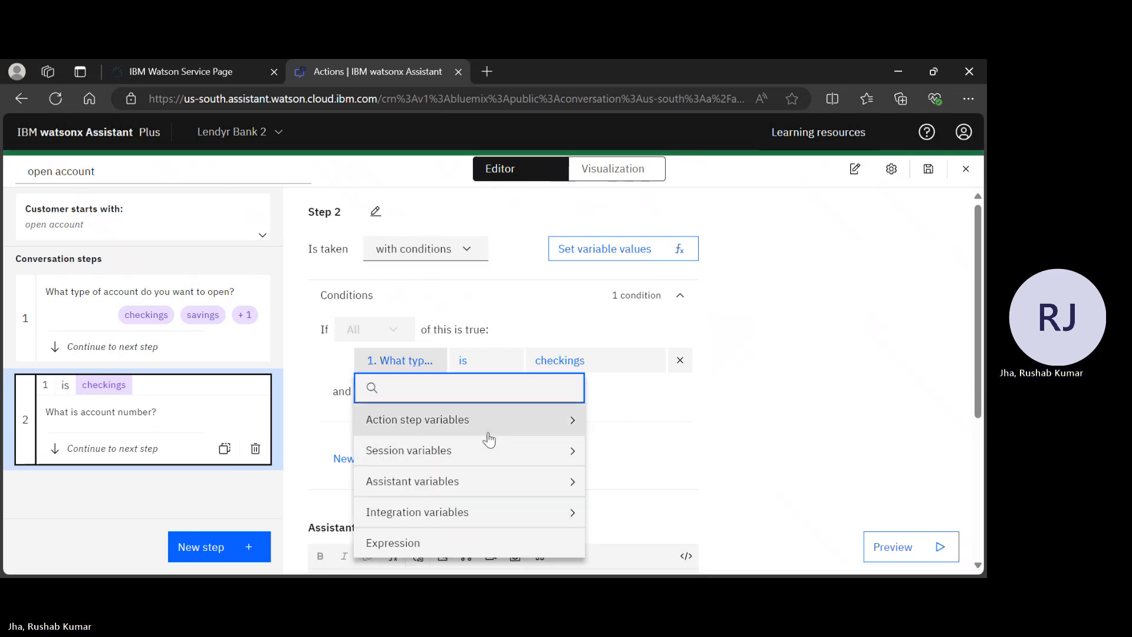
click(508, 435)
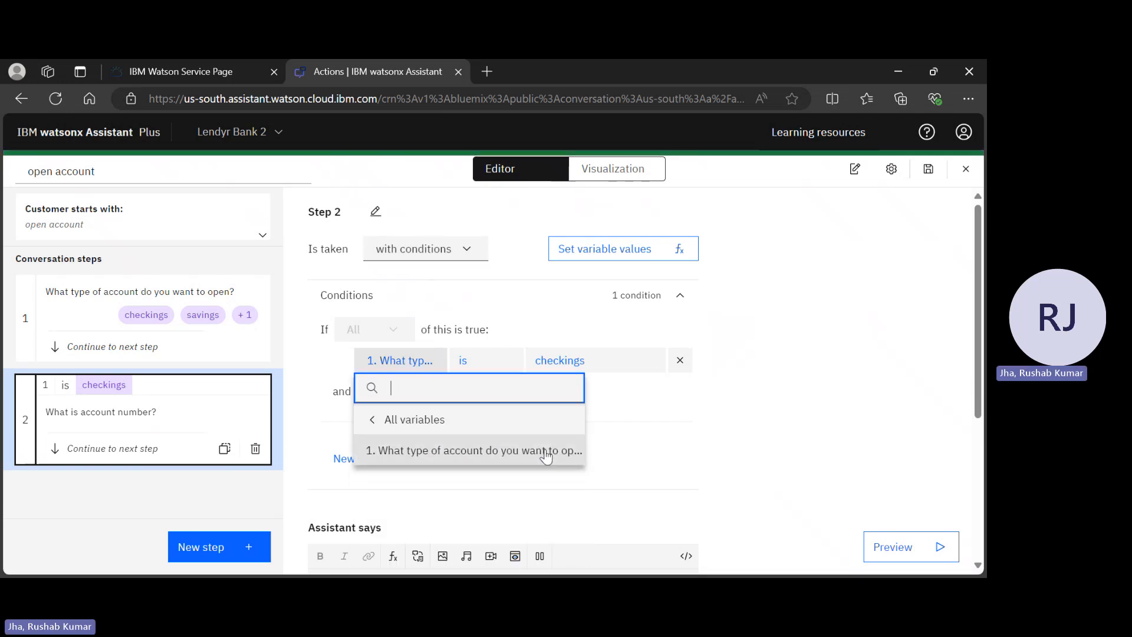
key(Escape)
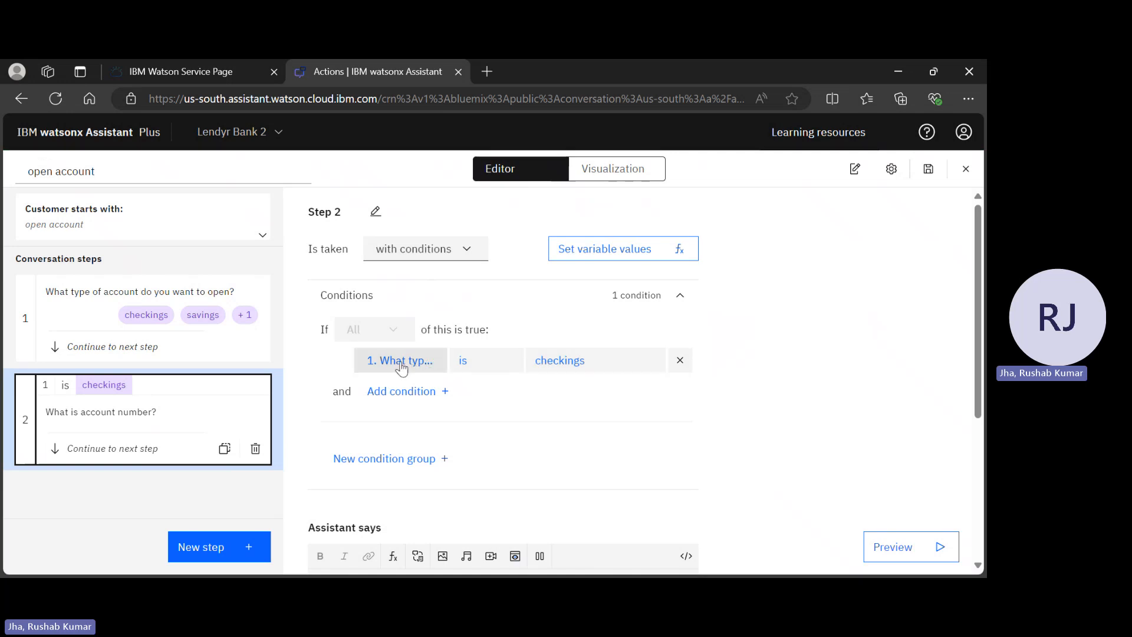
click(603, 361)
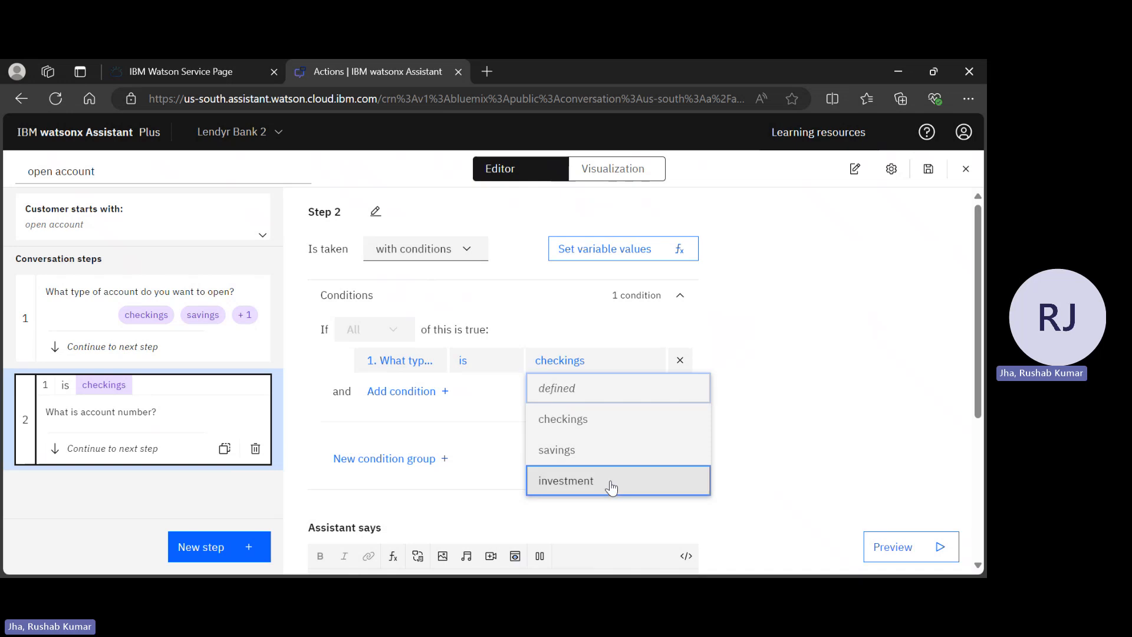
click(611, 487)
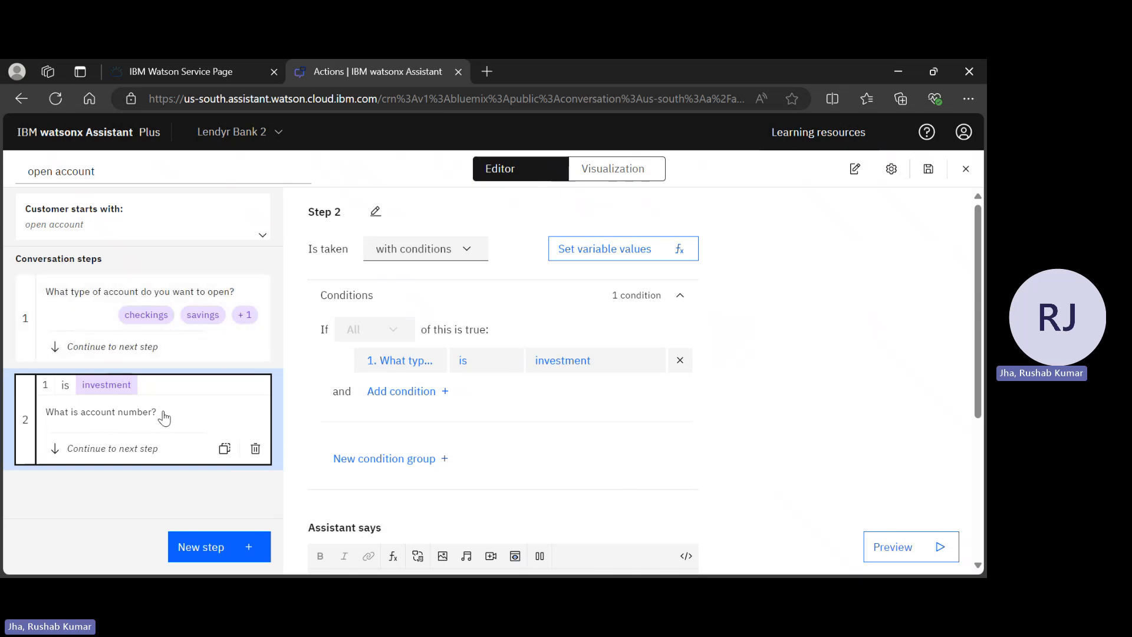
scroll(616, 434, down, 4)
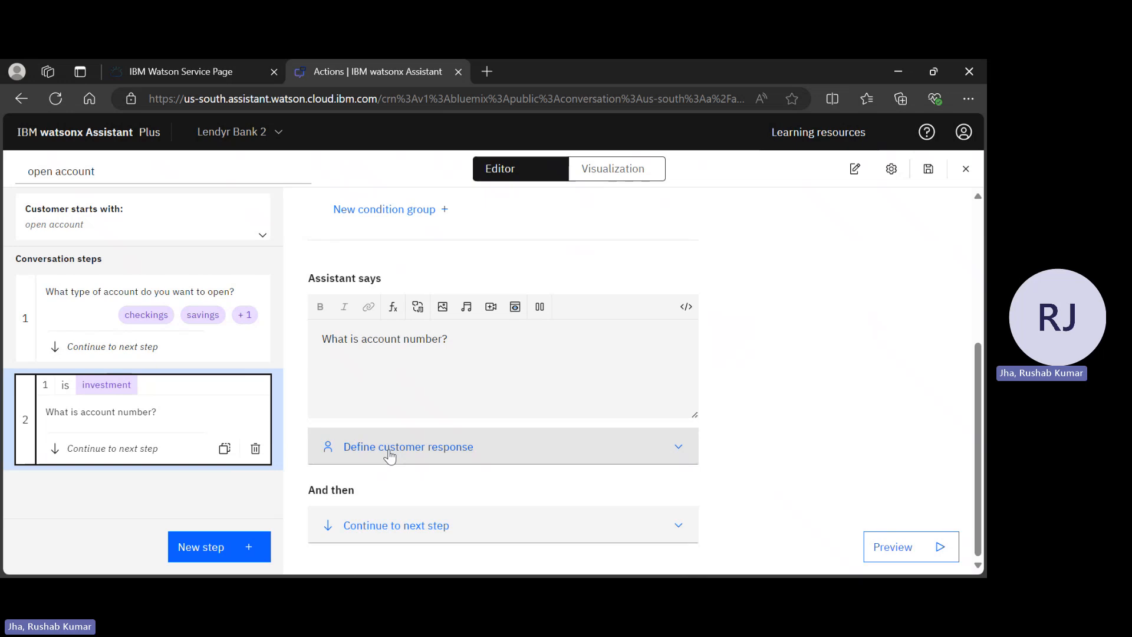
click(224, 549)
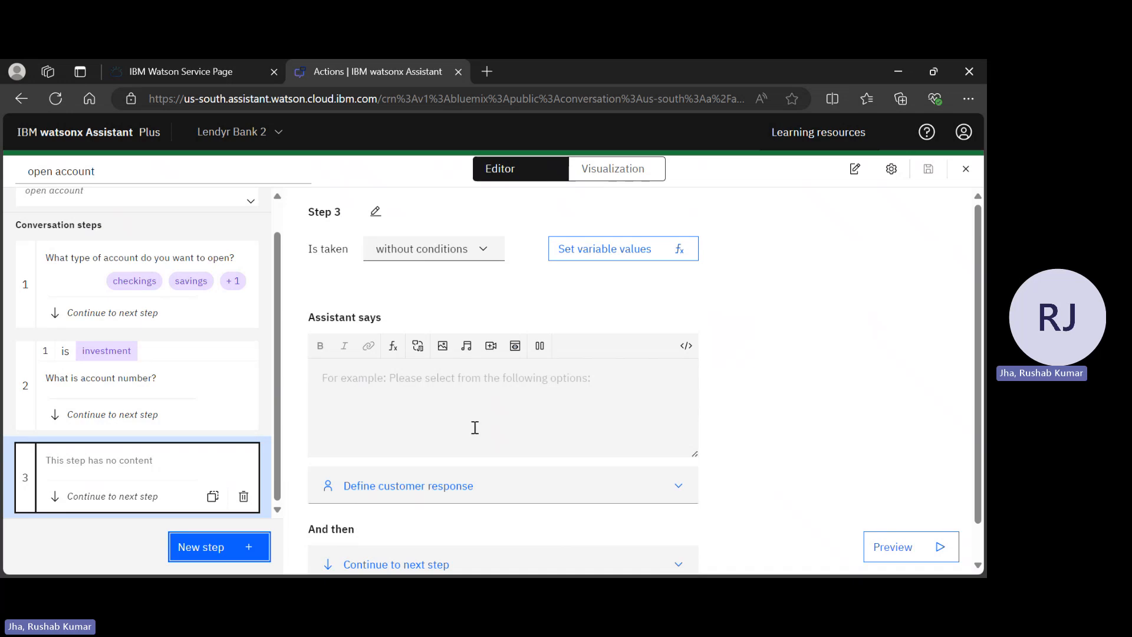
Enter step 3's reply as 'Let me connect you to the live agent.'
click(388, 374)
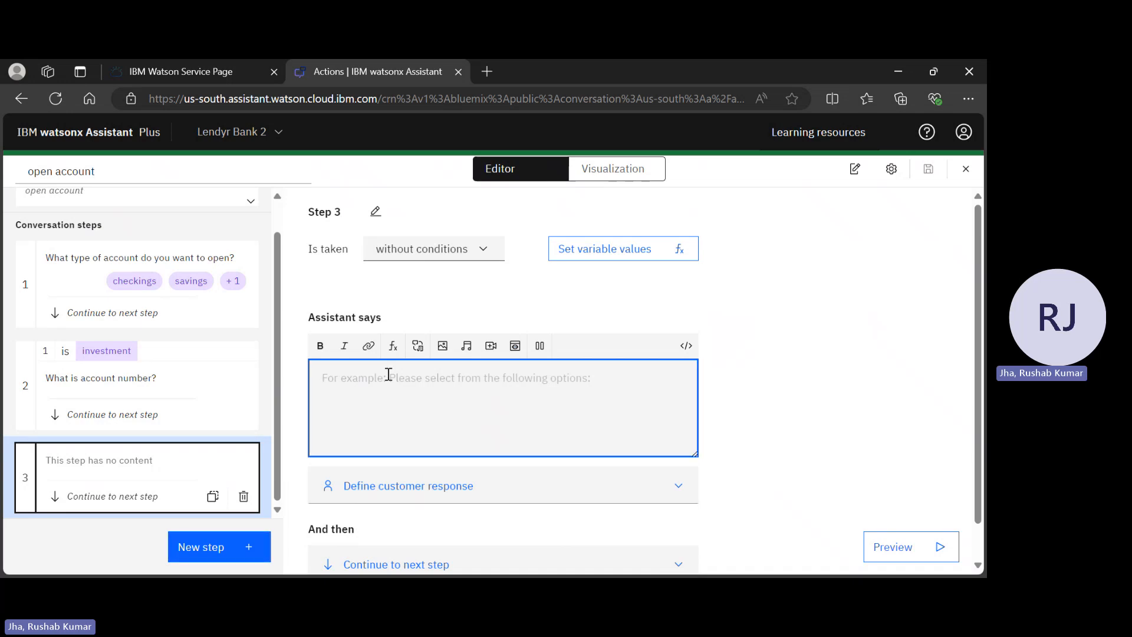
text(Let)
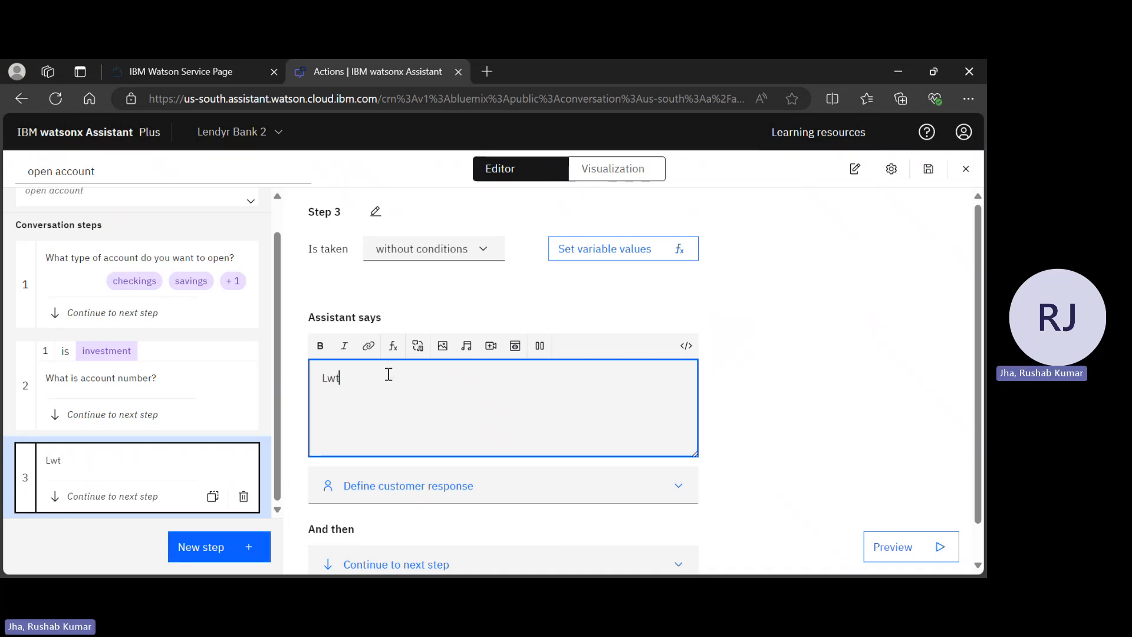
key(BackSpace)
key(BackSpace)
key(BackSpace)
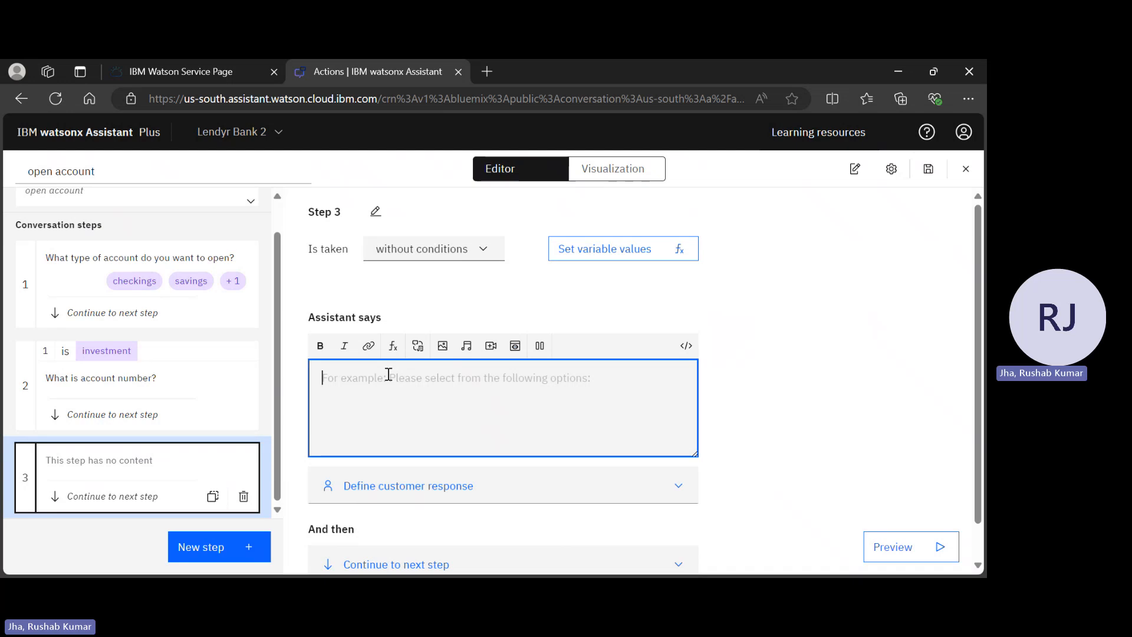
text(Do you w)
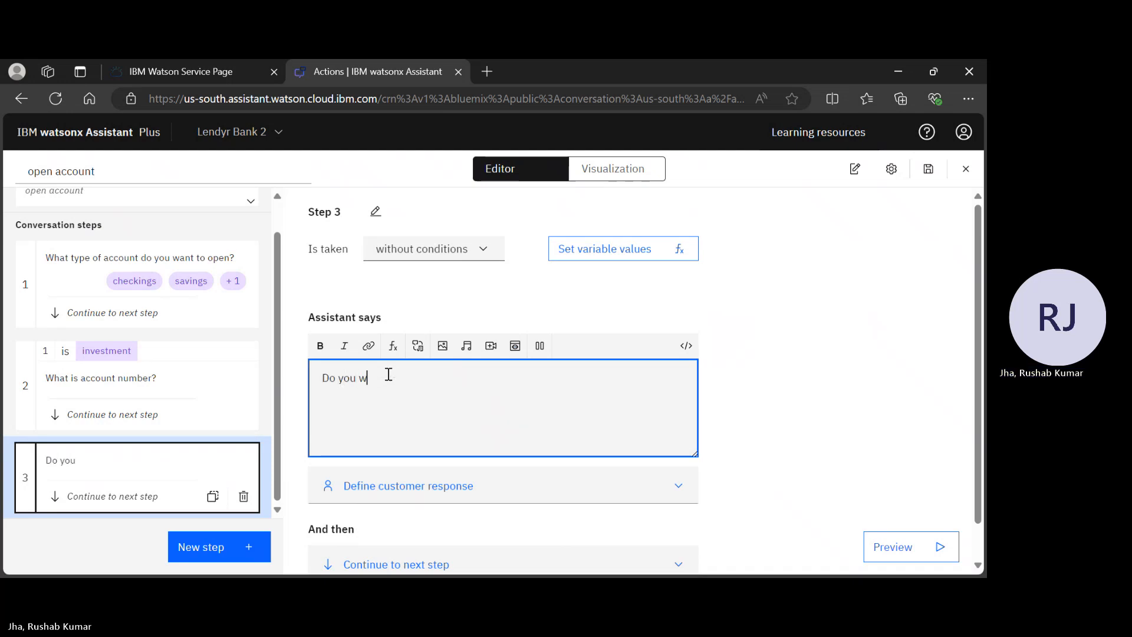
text(ant me to conne)
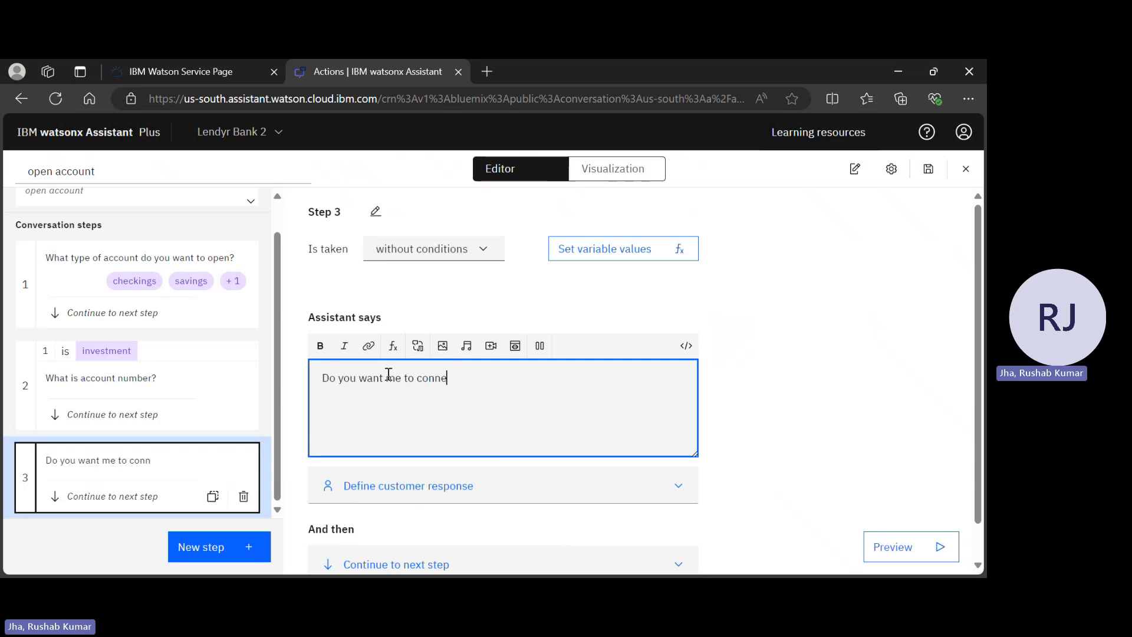
text(ct you to)
key(BackSpace)
key(BackSpace)
key(BackSpace)
key(BackSpace)
key(BackSpace)
key(BackSpace)
key(BackSpace)
key(BackSpace)
key(BackSpace)
key(BackSpace)
key(BackSpace)
key(BackSpace)
key(BackSpace)
key(BackSpace)
key(BackSpace)
key(BackSpace)
key(BackSpace)
key(BackSpace)
key(BackSpace)
key(BackSpace)
key(BackSpace)
key(BackSpace)
key(BackSpace)
key(BackSpace)
key(BackSpace)
key(BackSpace)
key(BackSpace)
key(BackSpace)
key(BackSpace)
key(BackSpace)
key(BackSpace)
key(BackSpace)
key(BackSpace)
text(Le)
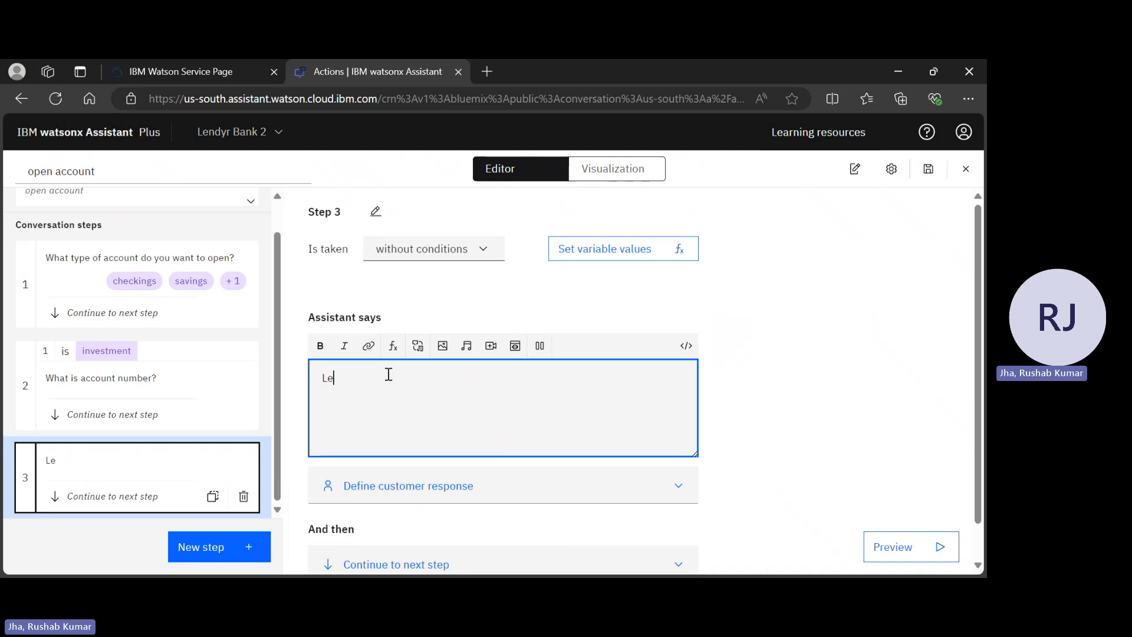
text(t me connect yp)
key(BackSpace)
key(BackSpace)
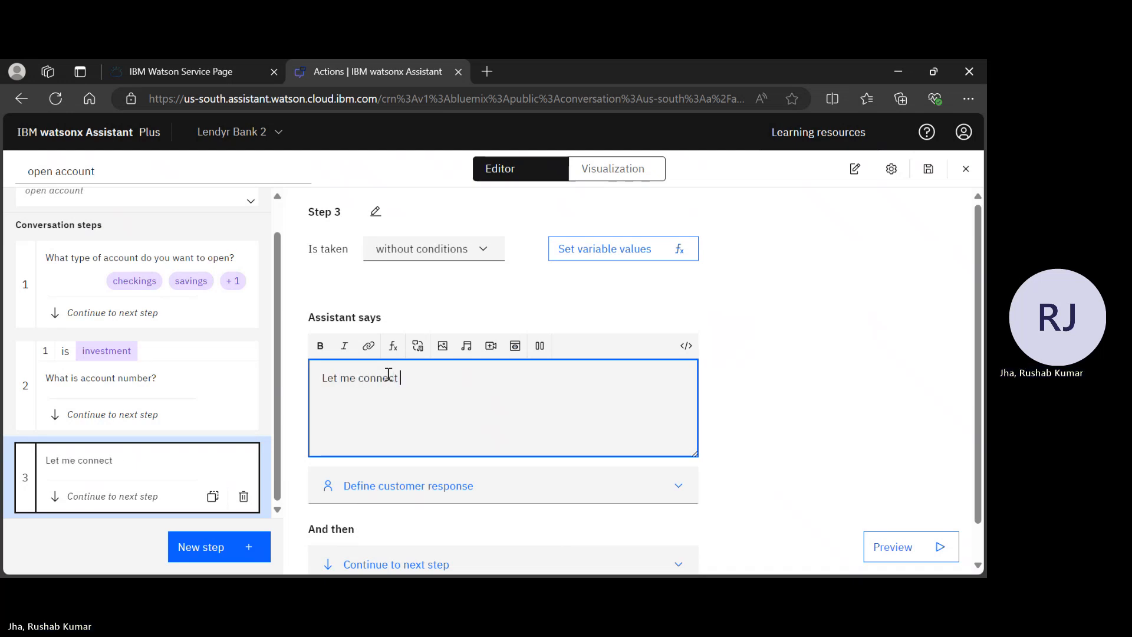
text(ypu)
key(BackSpace)
key(BackSpace)
text(ou to the live )
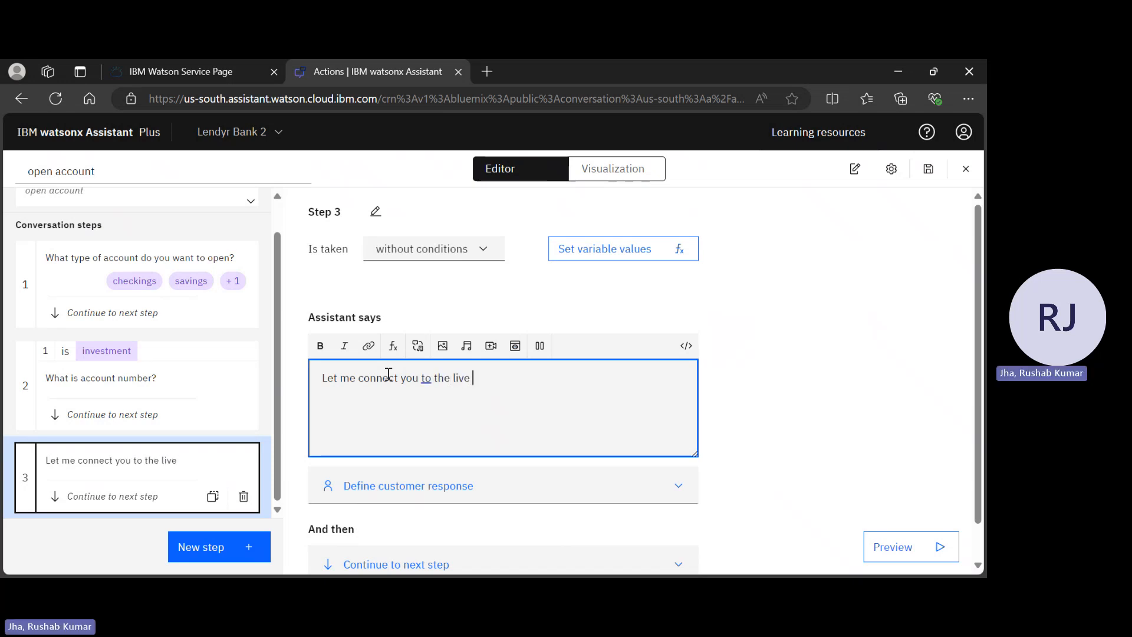
text(agent.)
Make step 3 run with conditions, browse the action step variables, then switch to step 2
click(451, 249)
click(449, 296)
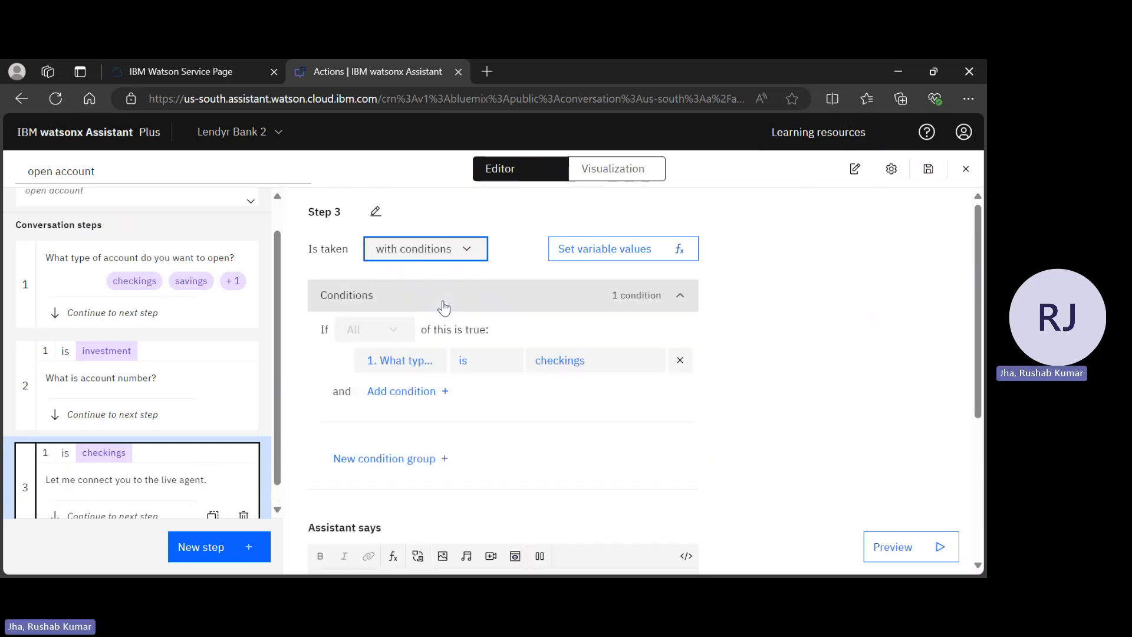
click(420, 367)
click(470, 420)
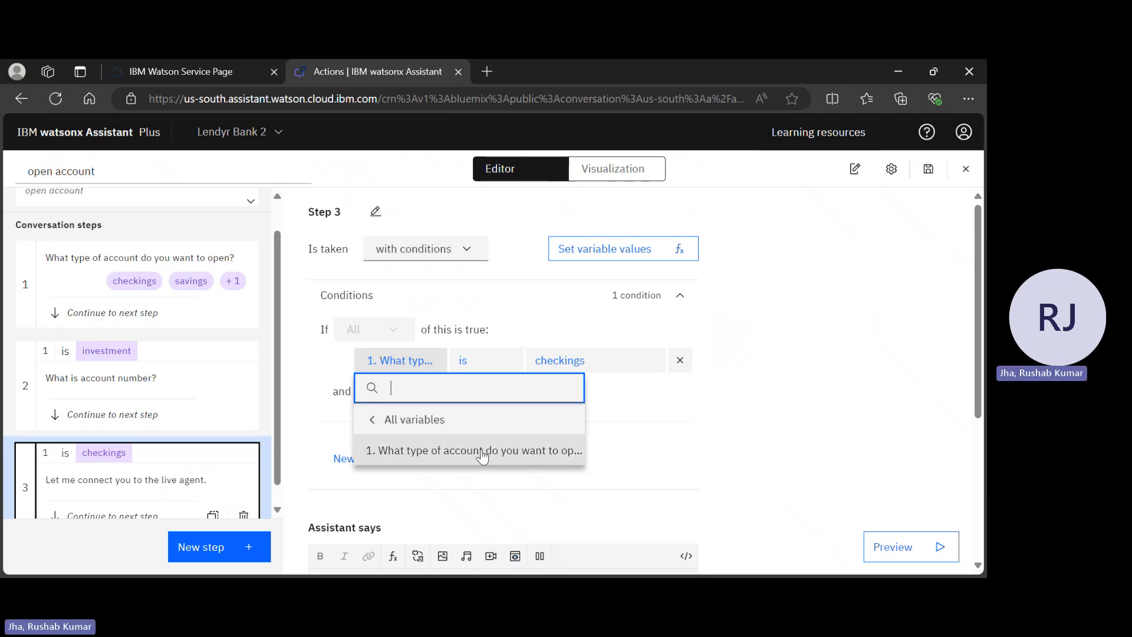
scroll(483, 456, down, 2)
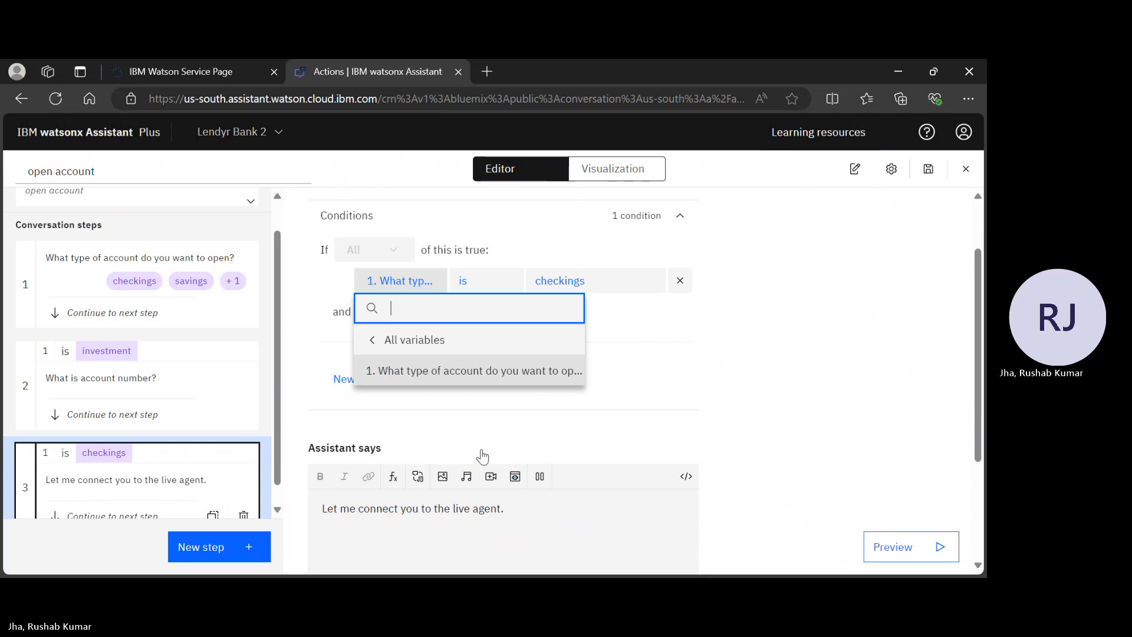
click(403, 281)
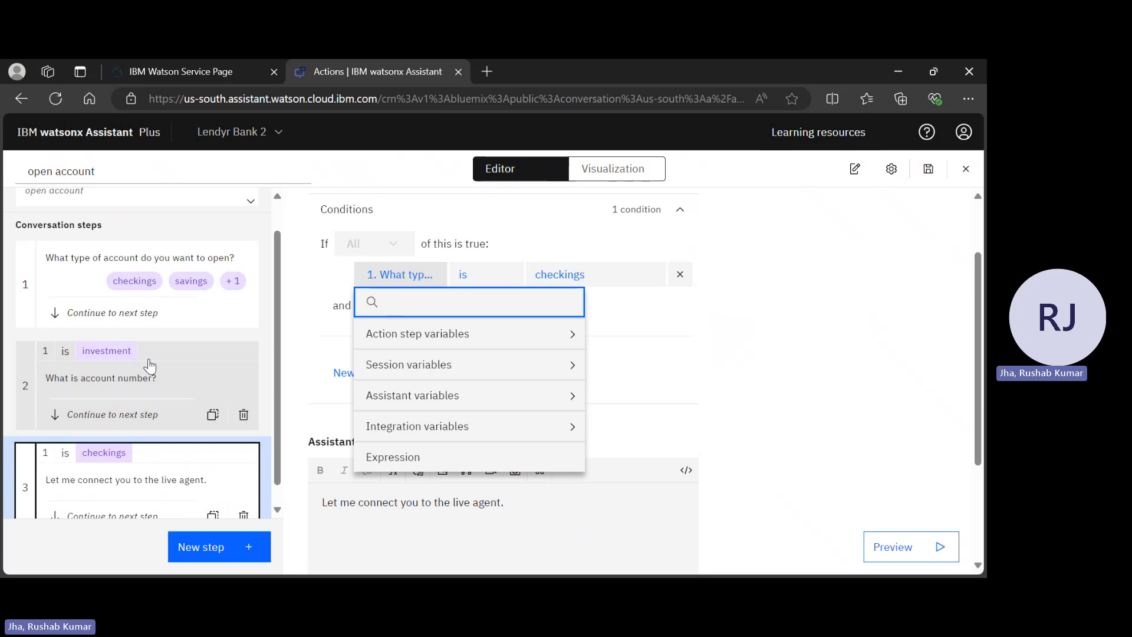
click(133, 396)
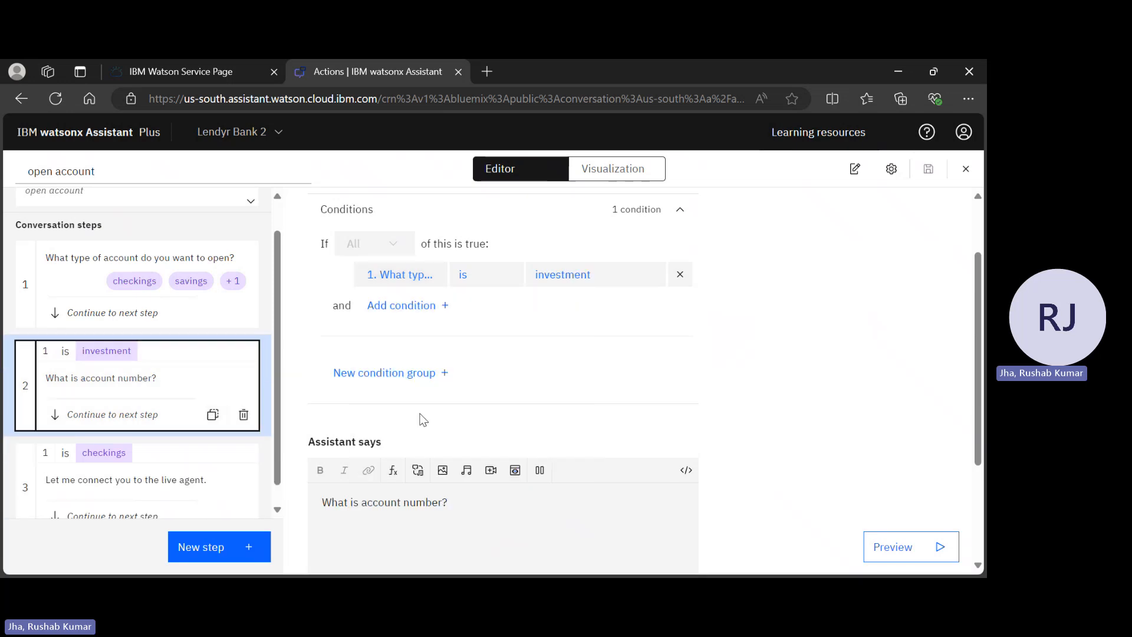
scroll(423, 419, down, 4)
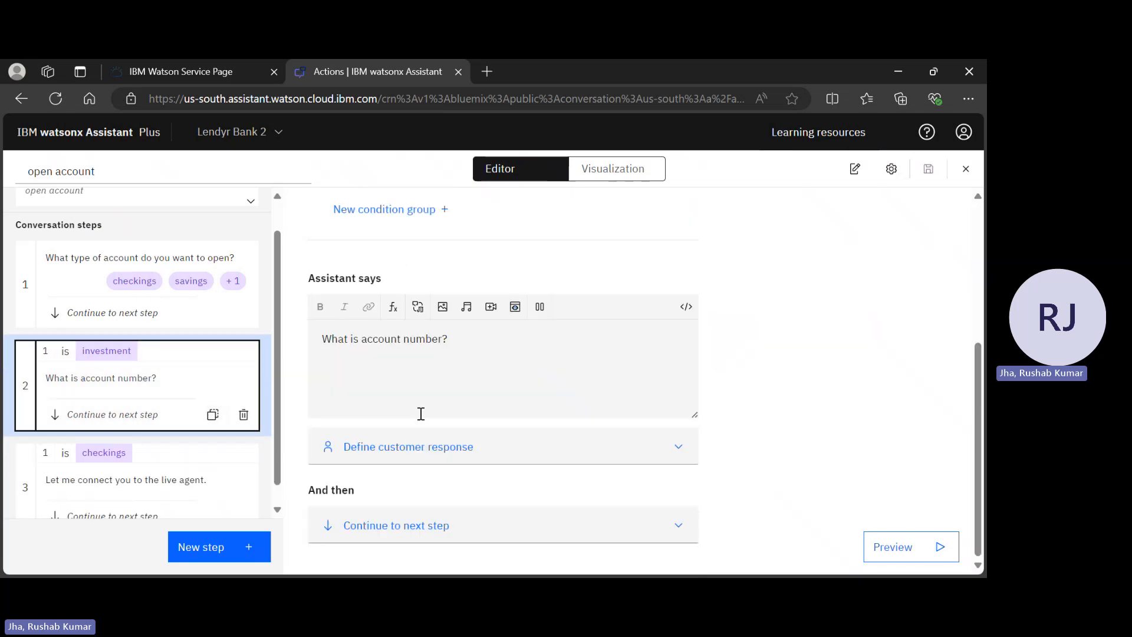
Set step 2's customer response type to Number and save the action
click(389, 460)
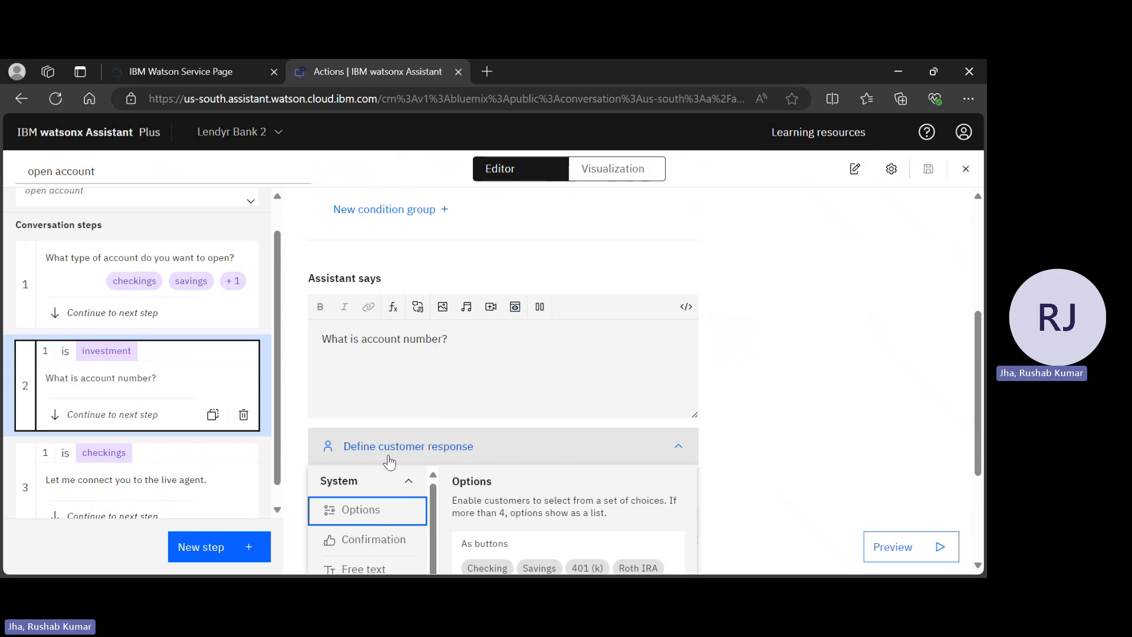
click(390, 449)
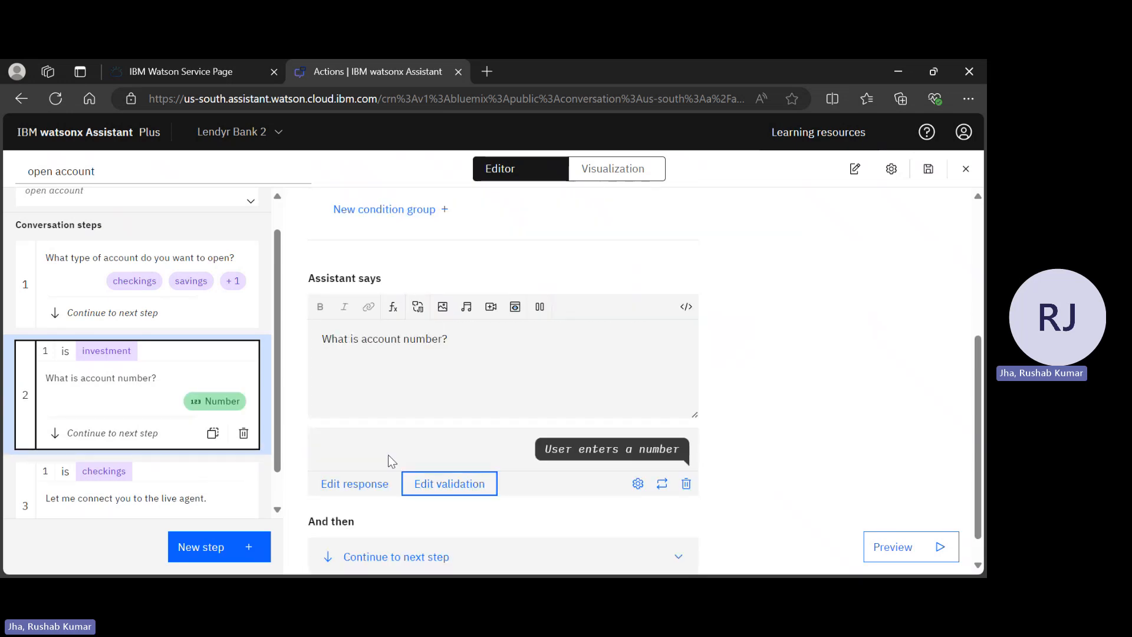
scroll(388, 455, down, 1)
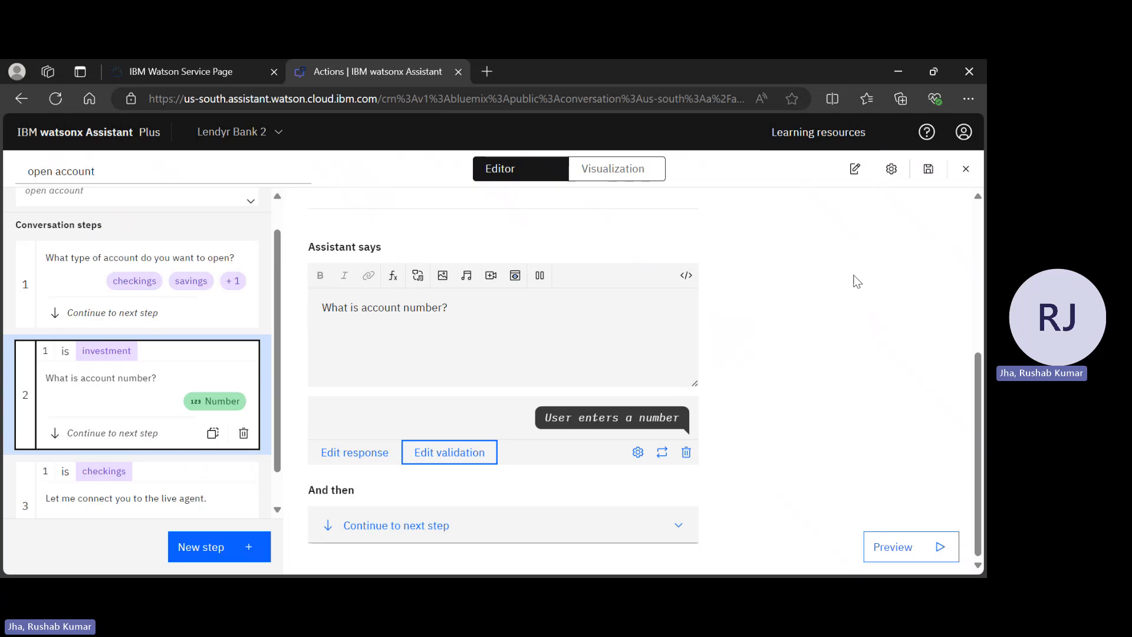
click(928, 168)
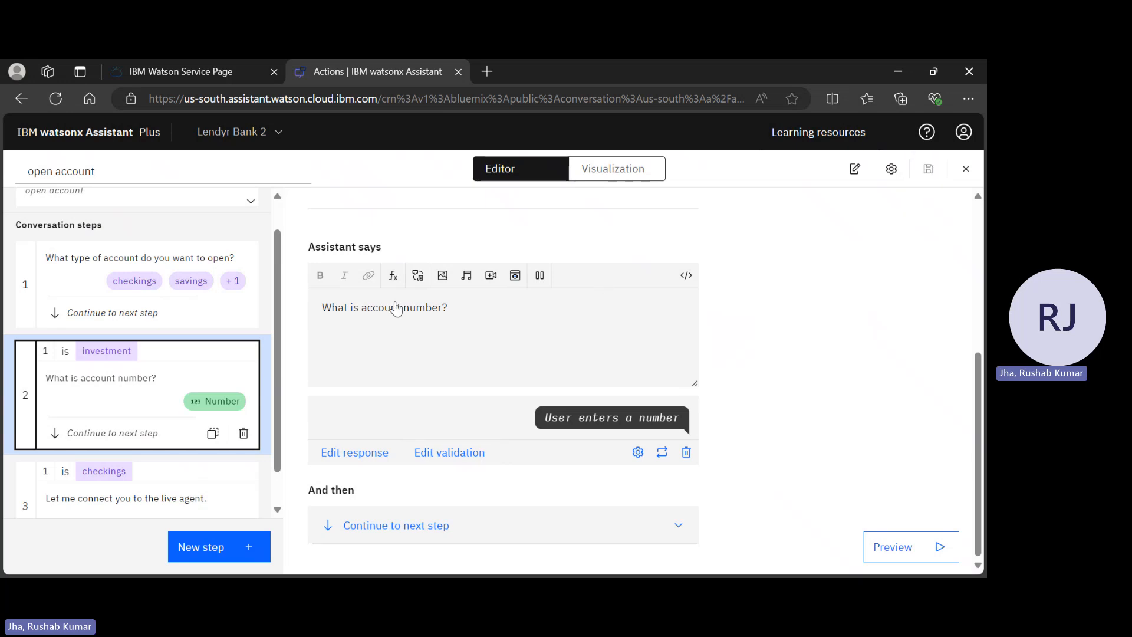
Open step 3 and try basing its condition on the account number answer
click(122, 500)
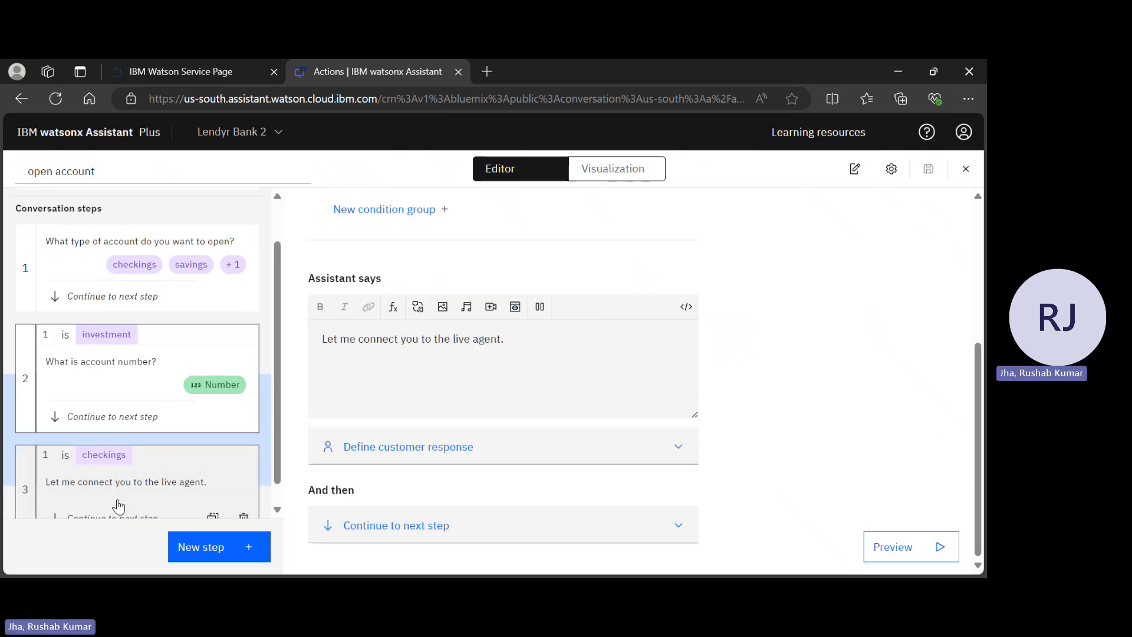
scroll(433, 298, up, 3)
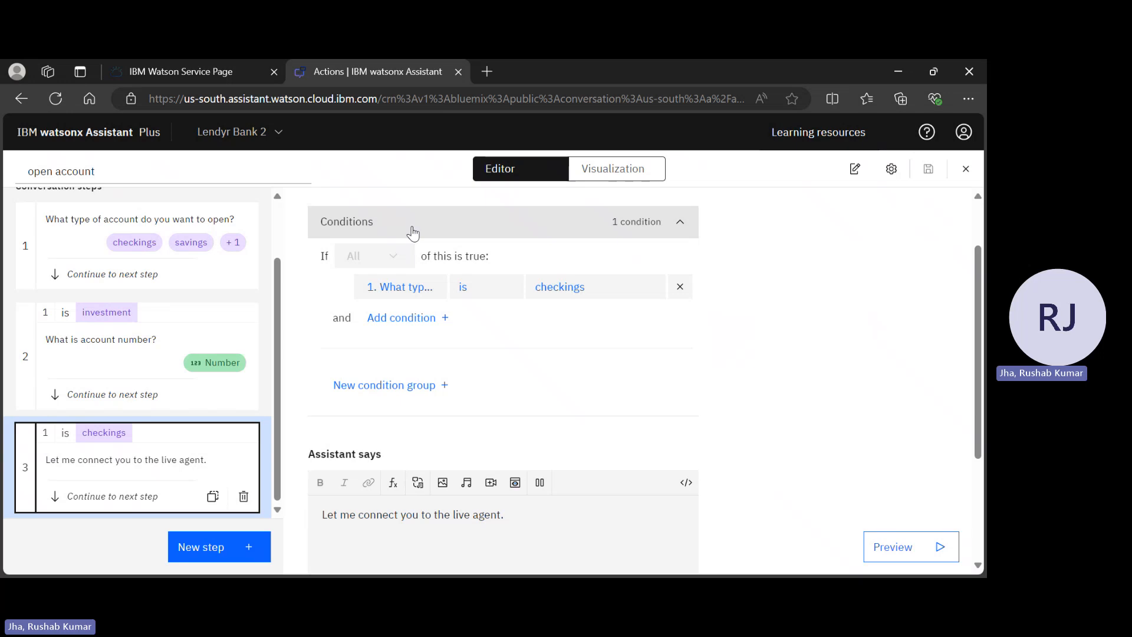
click(412, 288)
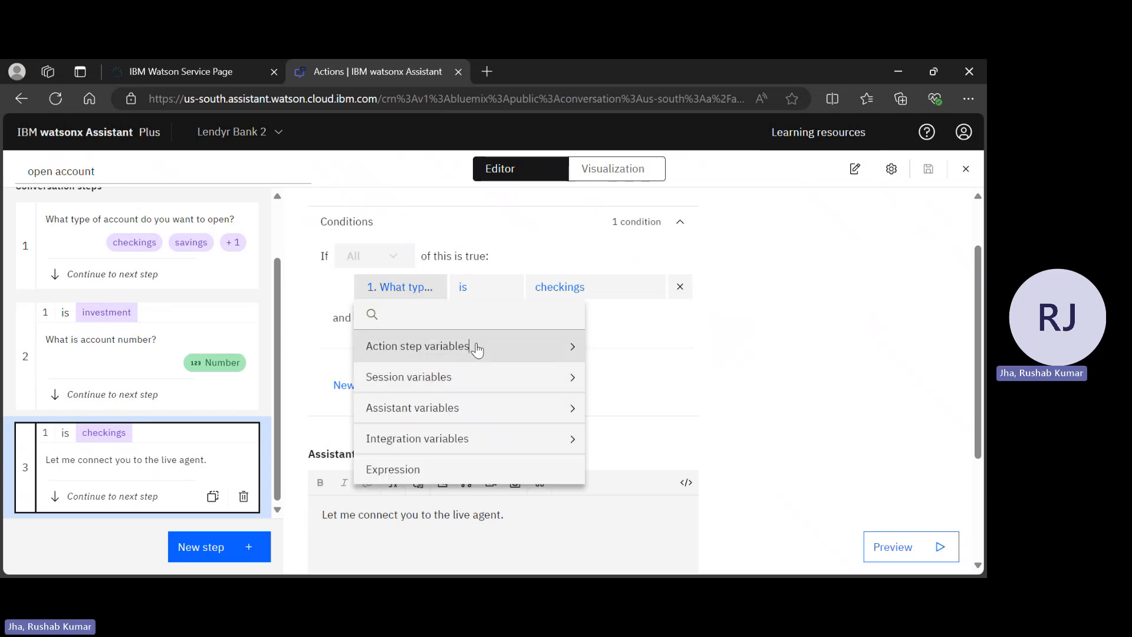
click(477, 347)
click(451, 407)
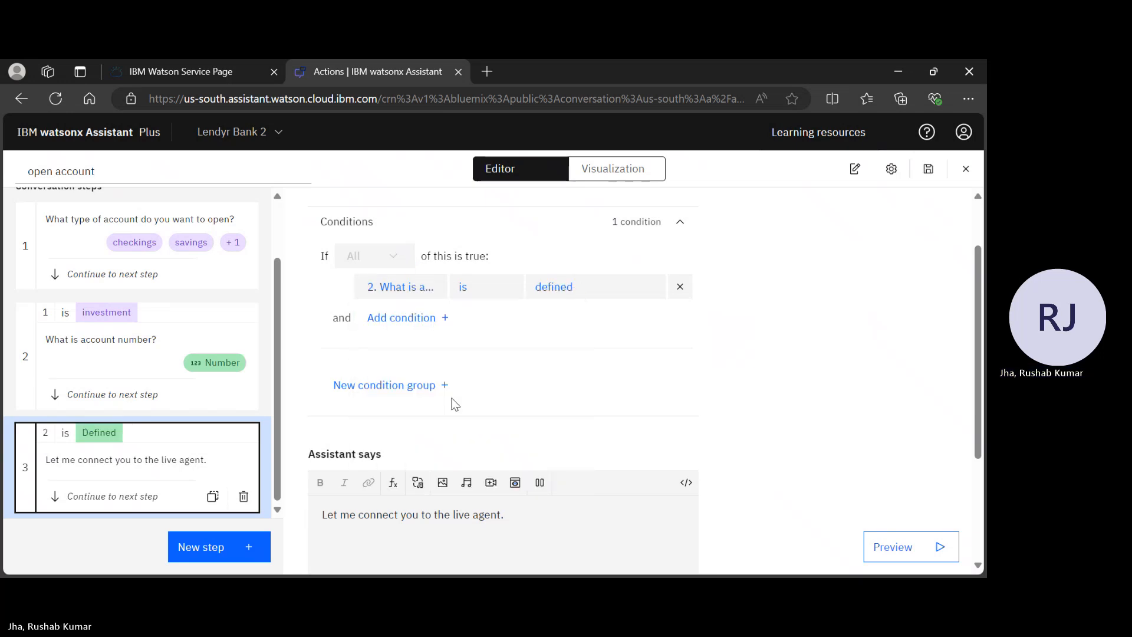
click(570, 285)
click(732, 360)
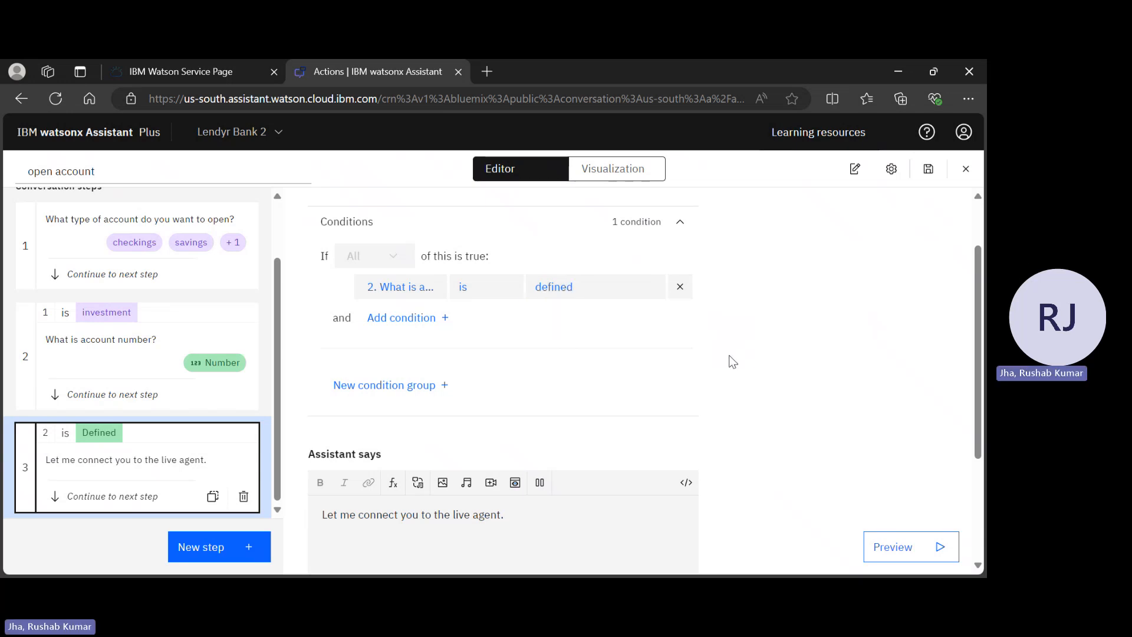
scroll(732, 360, up, 1)
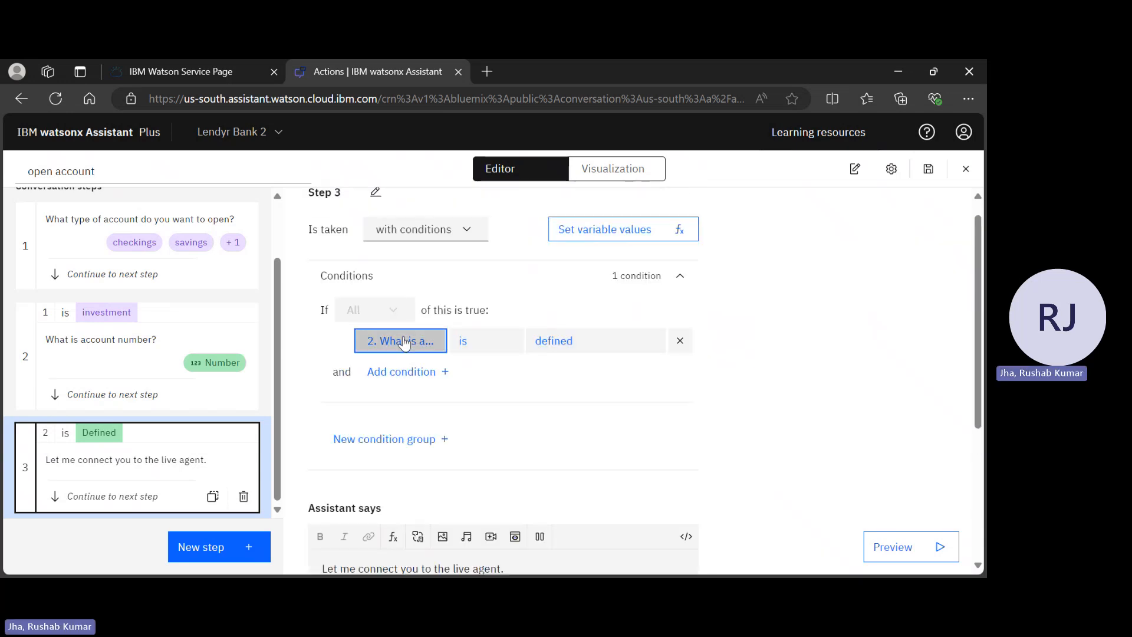
Base step 3's condition on step 1's account type and set it to investment
click(404, 342)
click(454, 397)
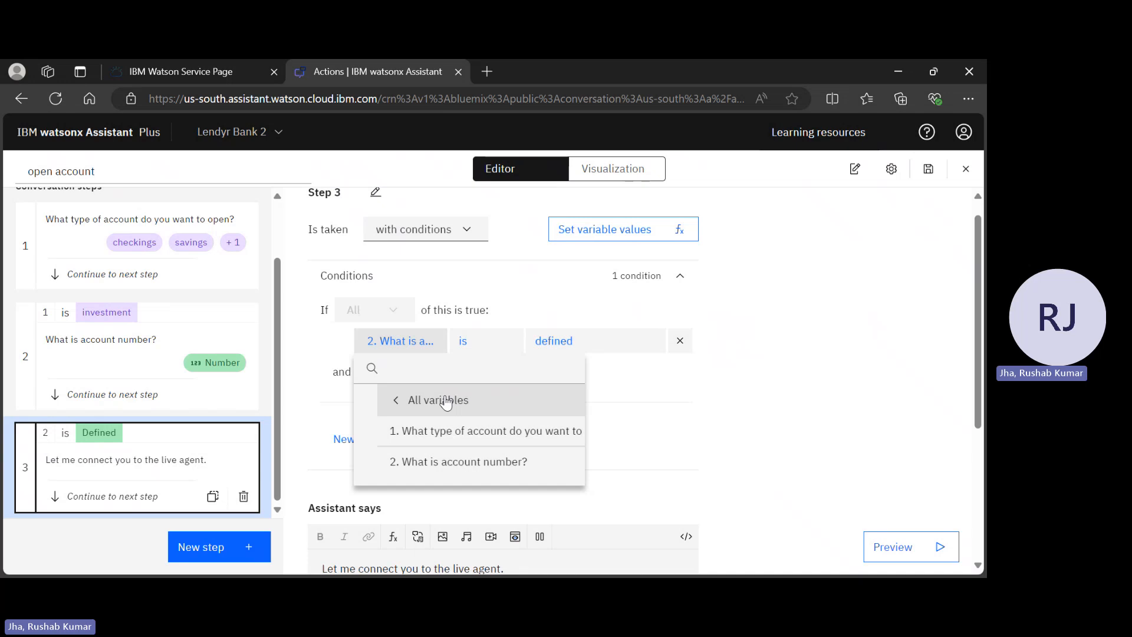
click(541, 435)
click(594, 340)
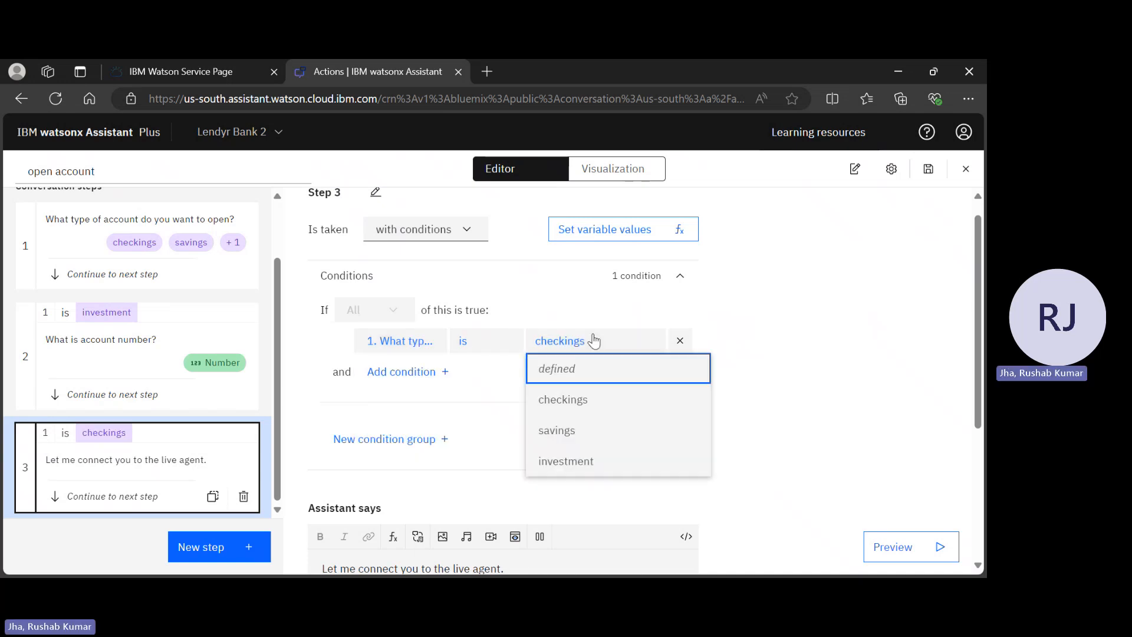
click(577, 465)
scroll(743, 432, down, 4)
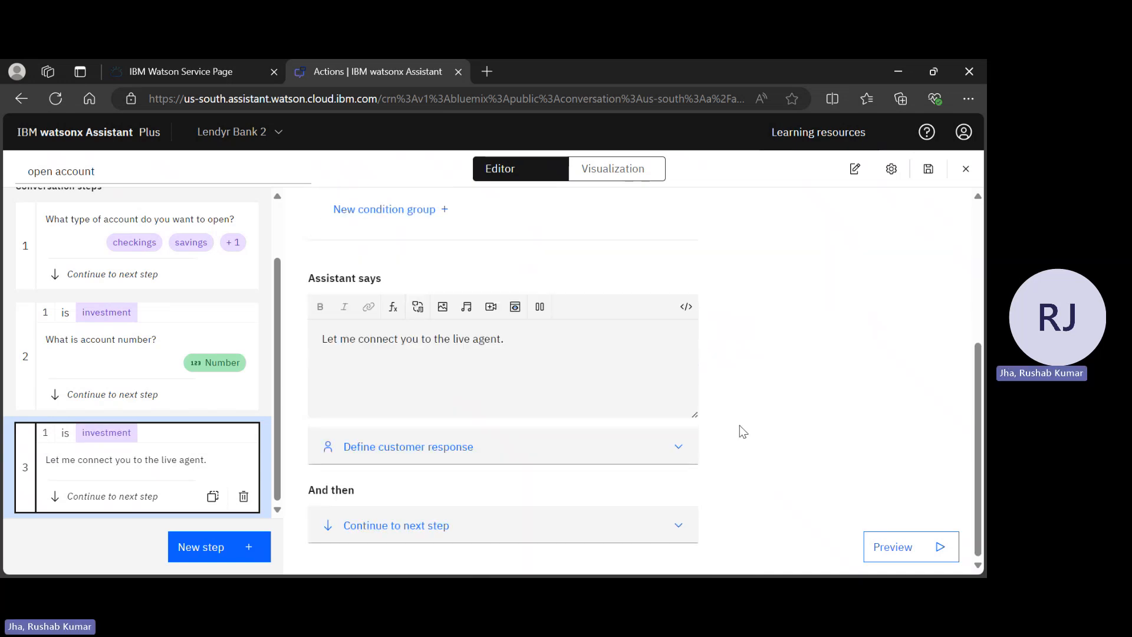
Make step 3 end by connecting the customer to an agent
click(446, 467)
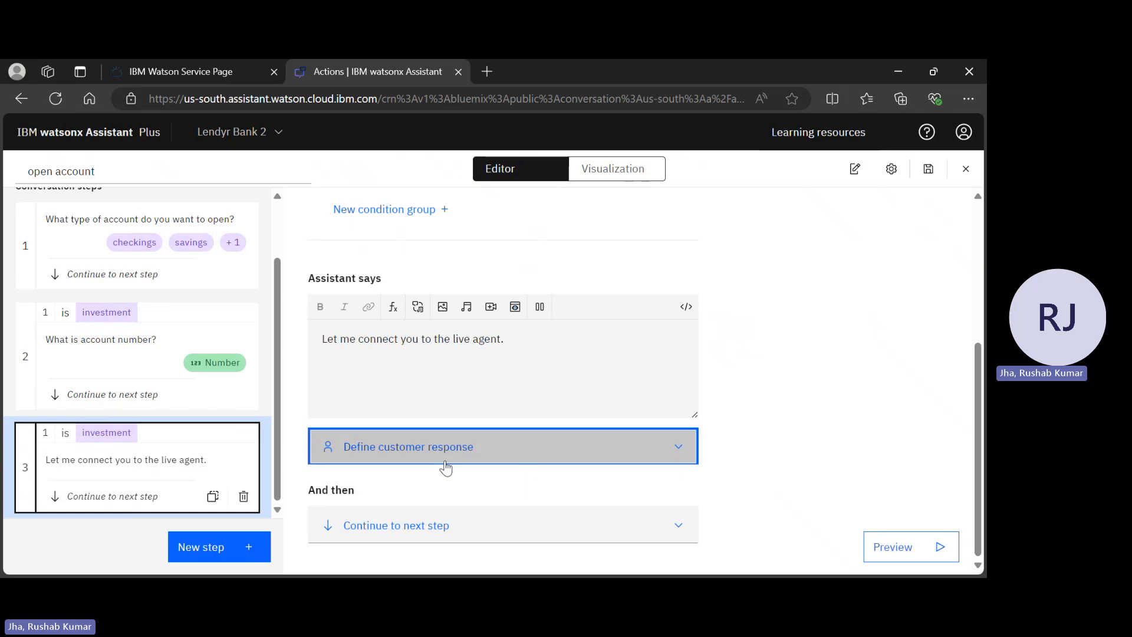
scroll(442, 462, down, 3)
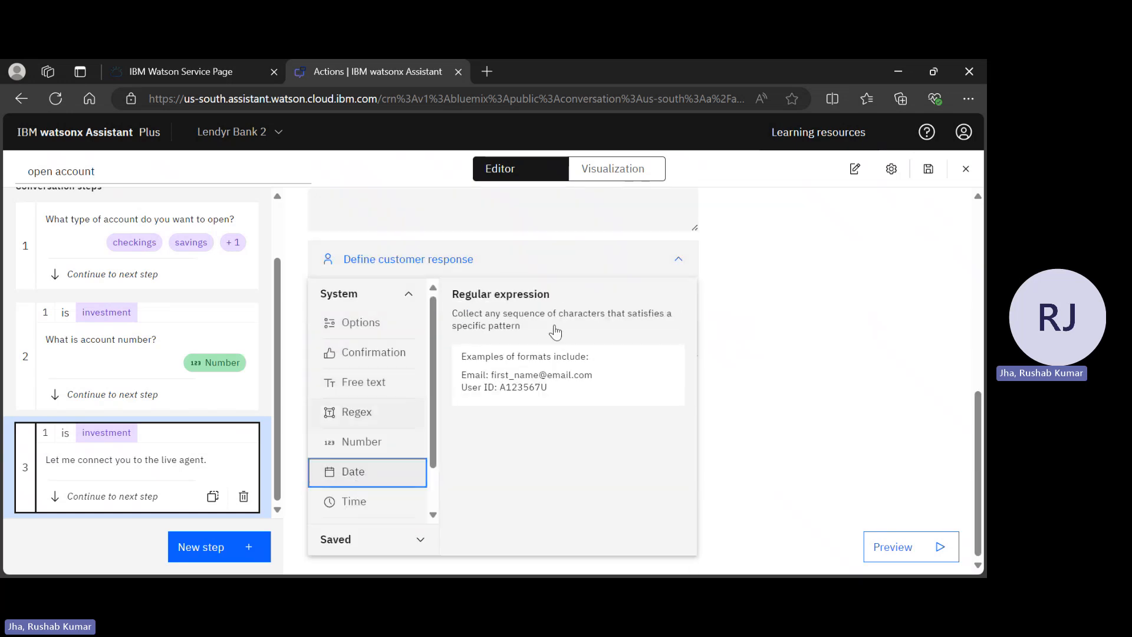
click(776, 377)
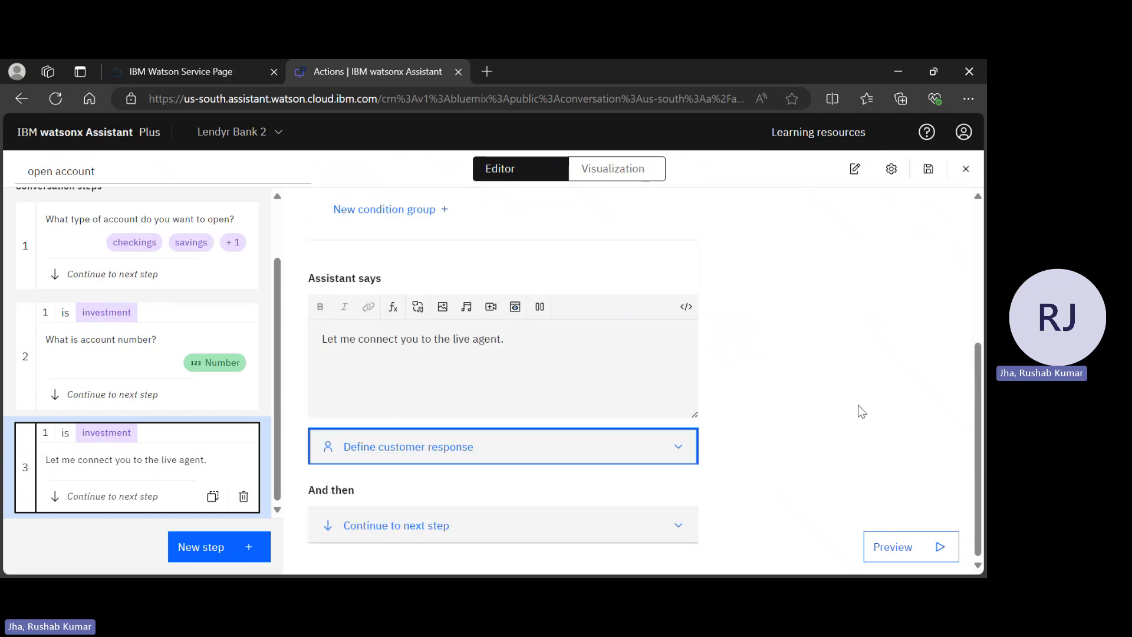
click(459, 519)
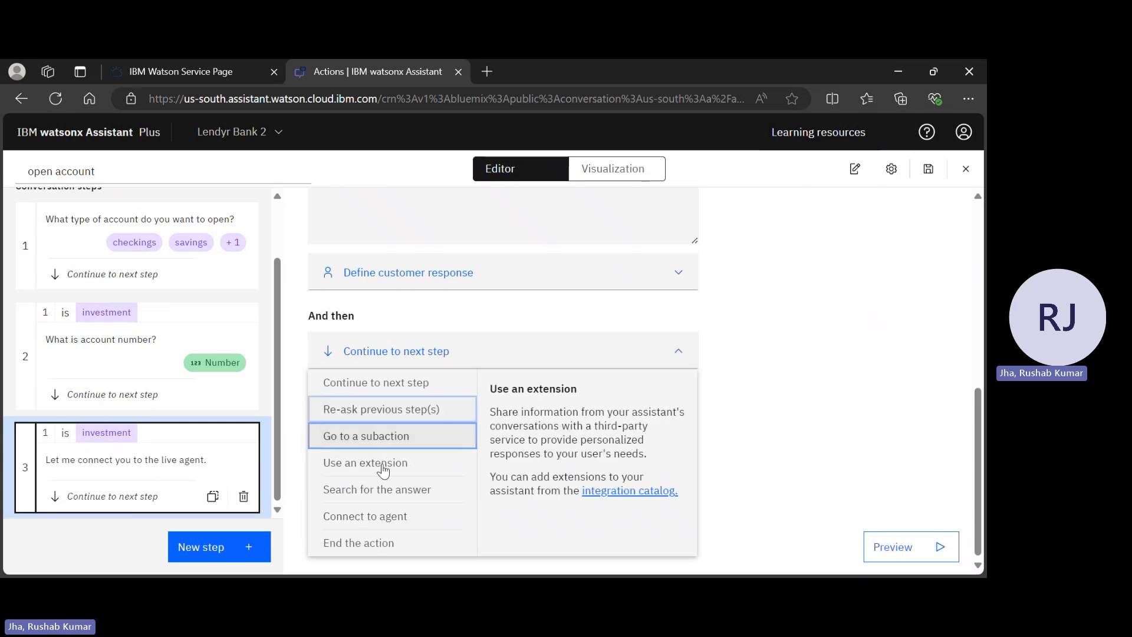
click(382, 519)
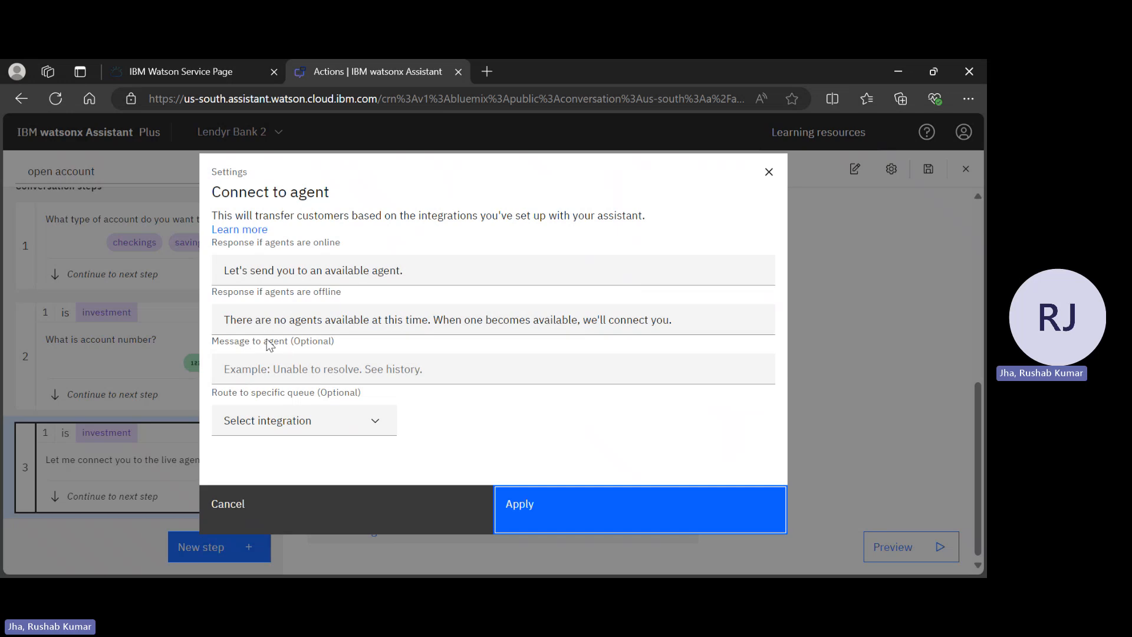
Write the agent message 'The account number of the customer who wants to open an investment account is' plus step 2's variable
click(321, 372)
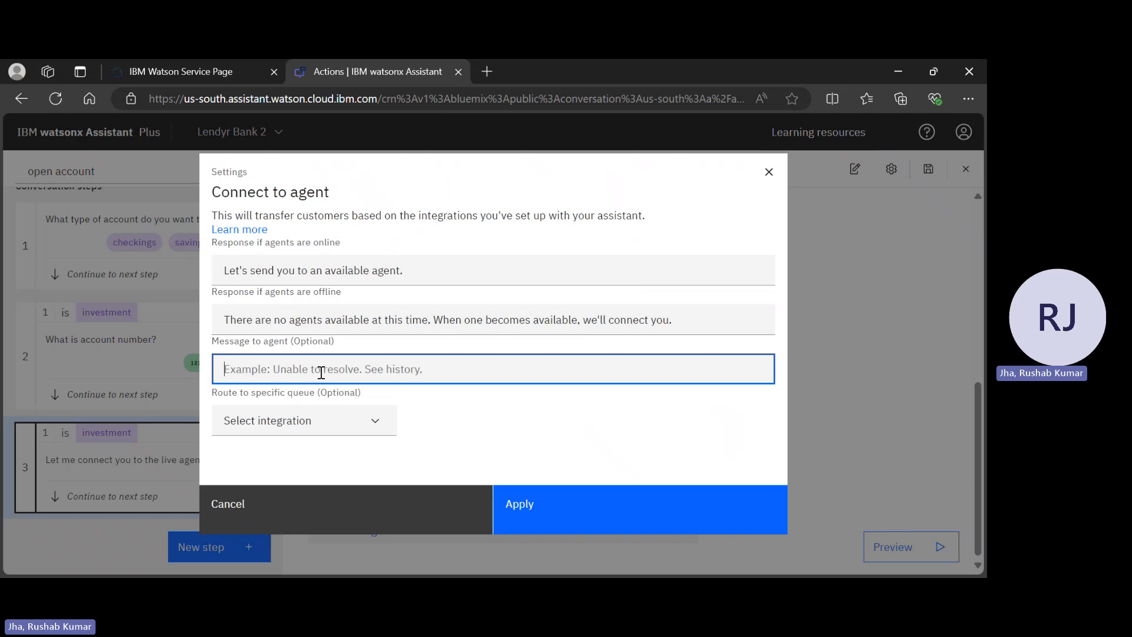
text(Th)
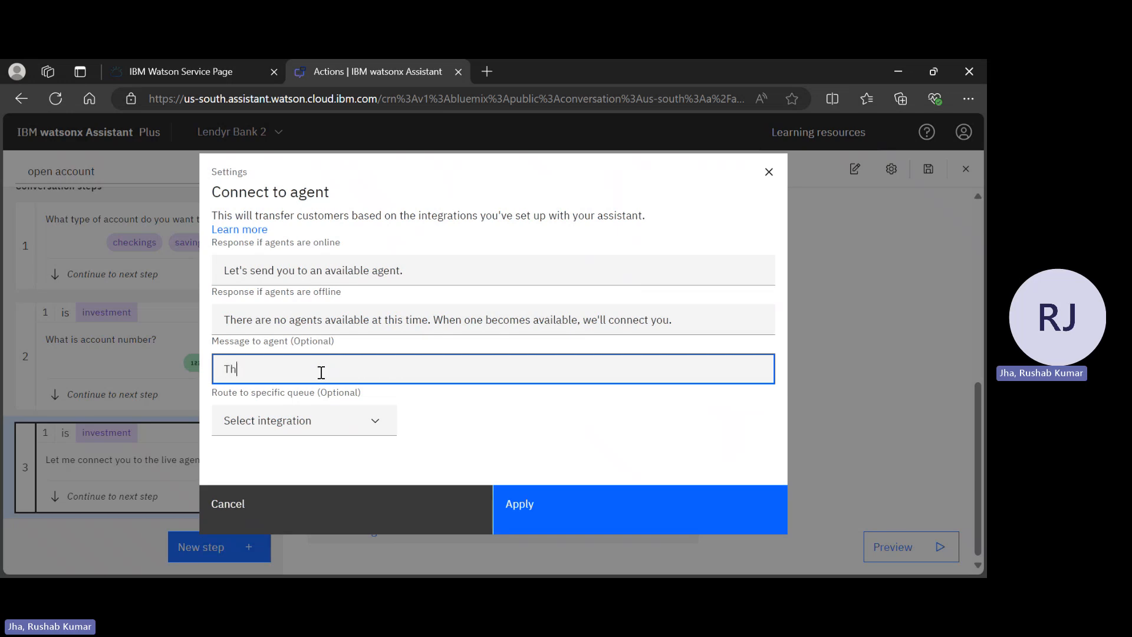
text(e accoubt)
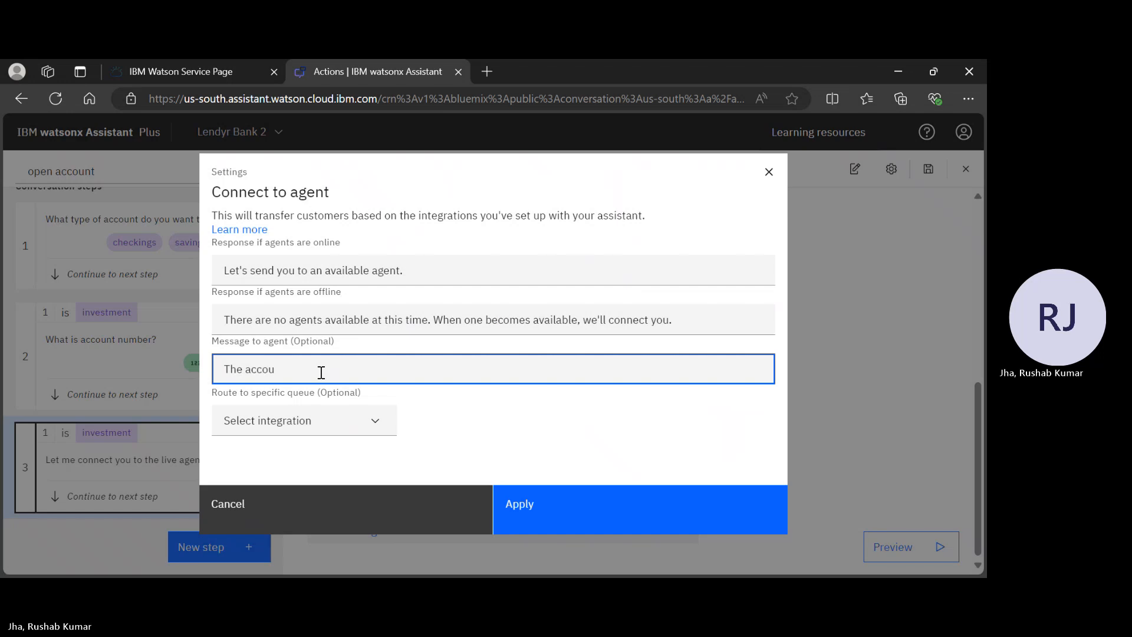
text(nt number of )
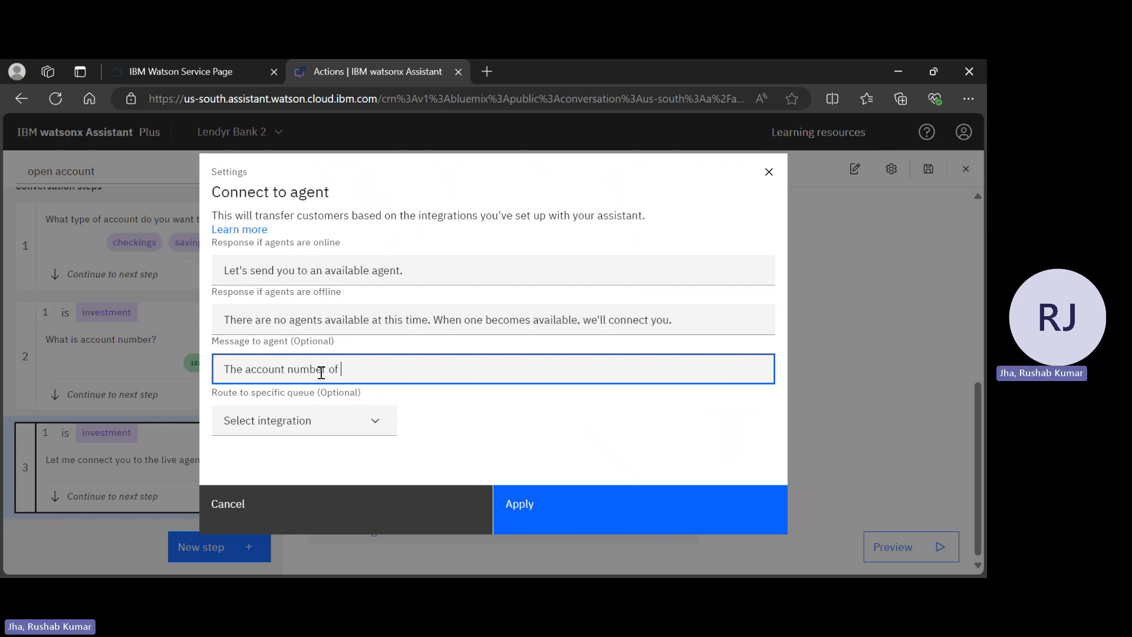
text(the ya)
key(BackSpace)
key(BackSpace)
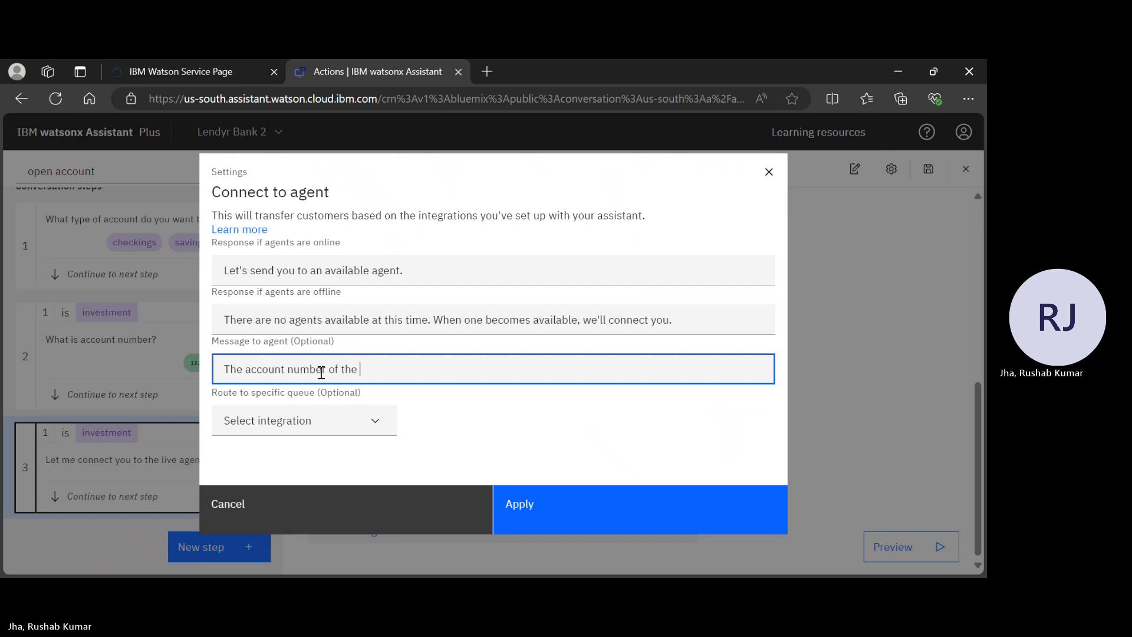
text(customer is)
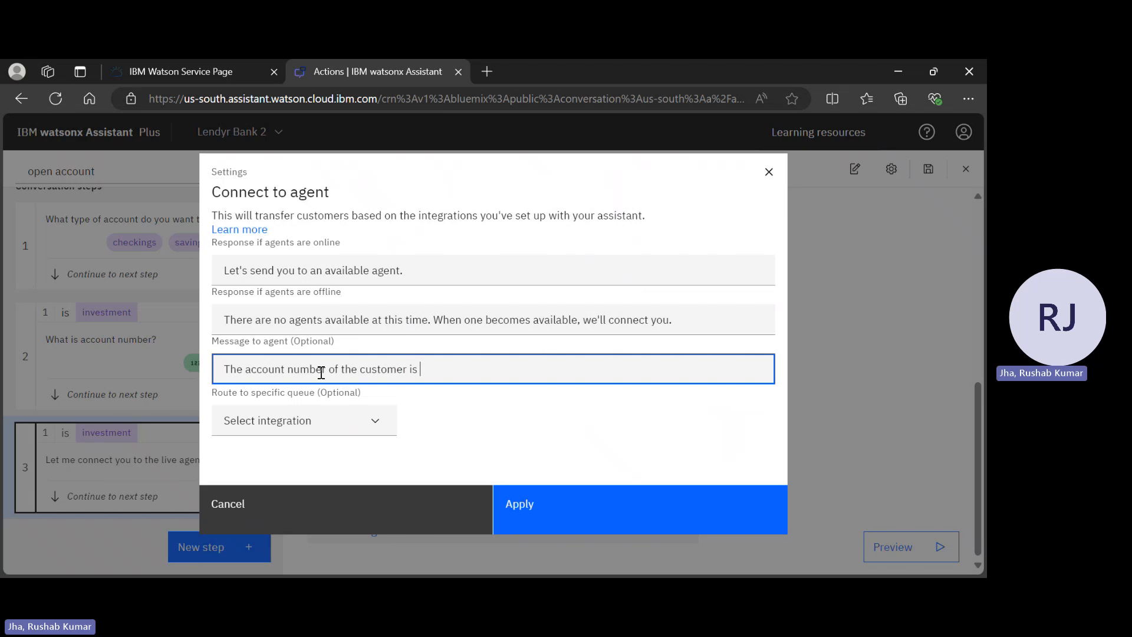
key(BackSpace)
key(BackSpace)
key(BackSpace)
key(BackSpace)
key(BackSpace)
key(BackSpace)
key(BackSpace)
key(BackSpace)
key(BackSpace)
key(BackSpace)
key(BackSpace)
key(BackSpace)
text(customer who wants to open an inves)
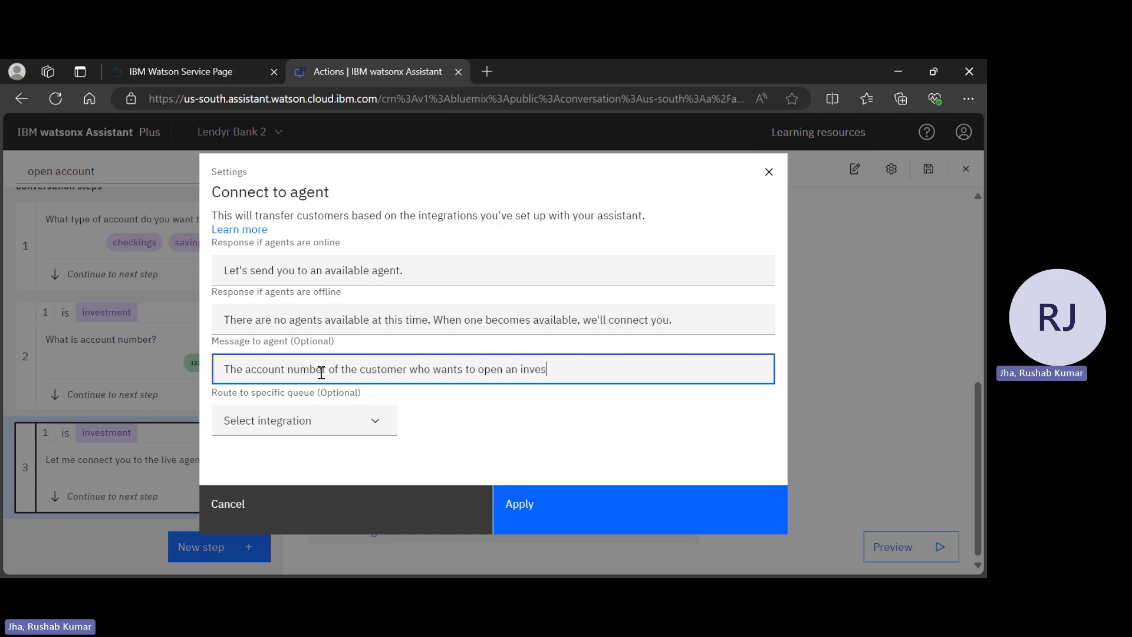
text(tment account is)
text($)
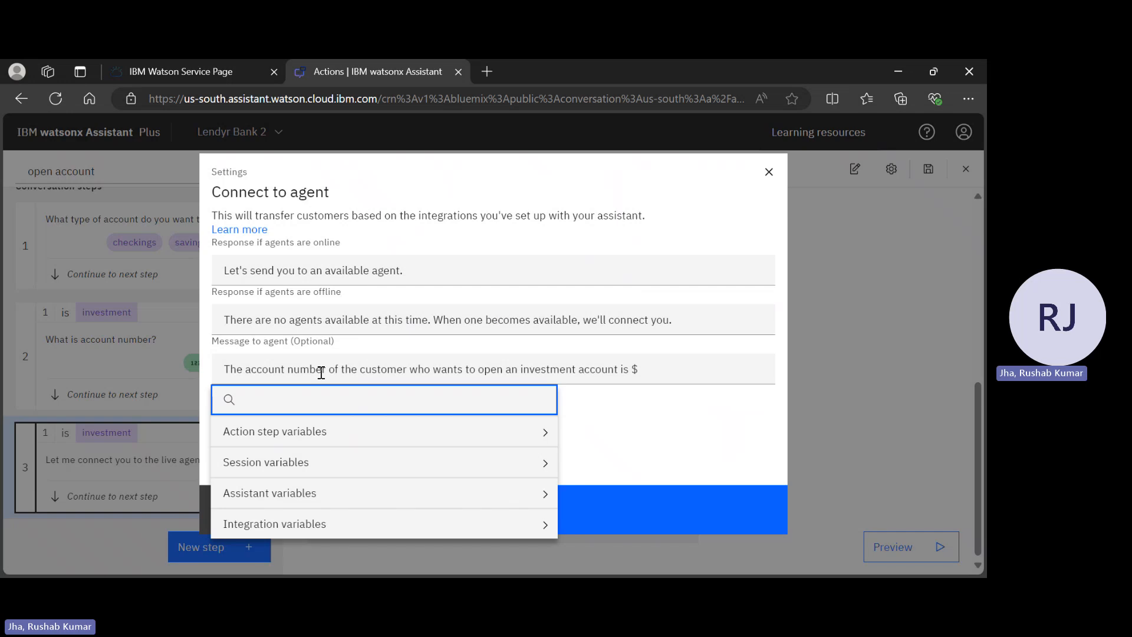
click(383, 434)
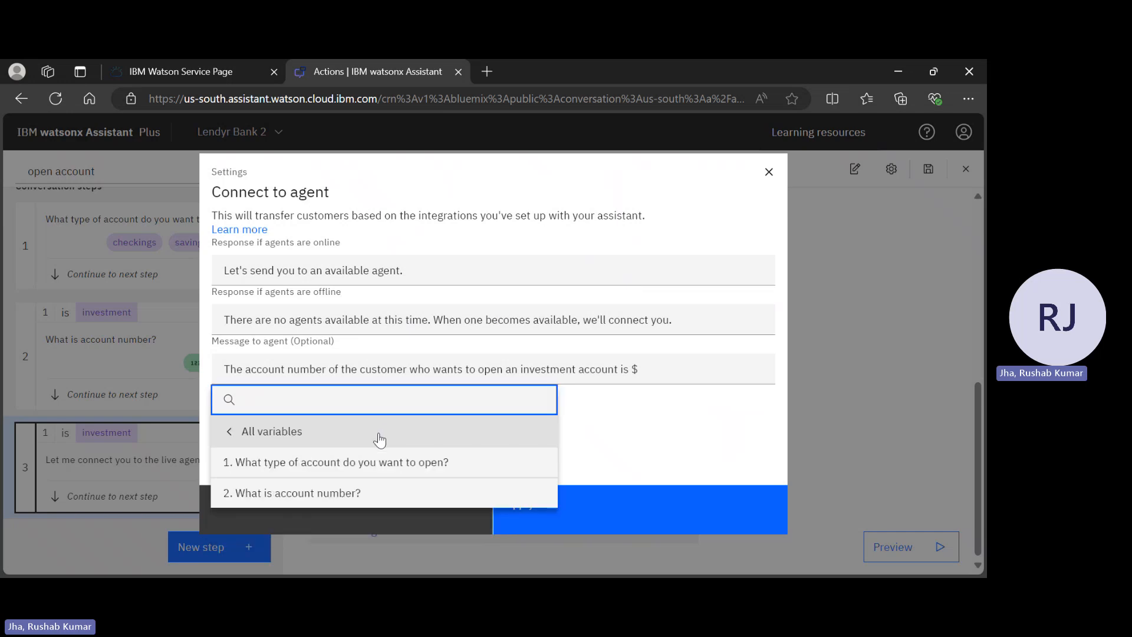
click(345, 493)
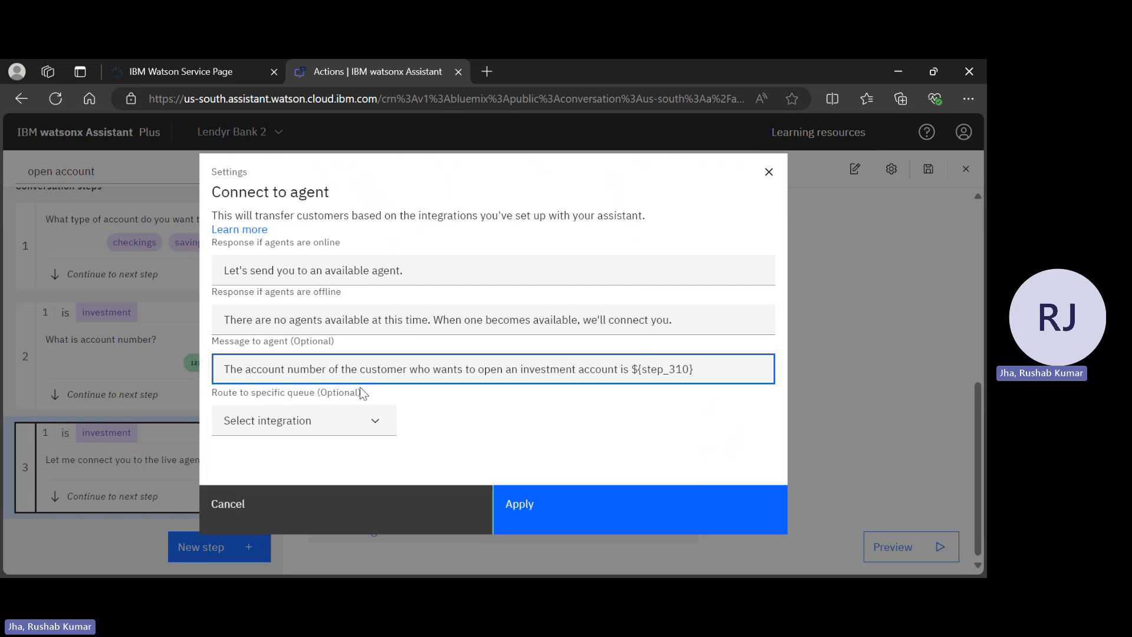
Apply the agent handoff settings and add an empty step 4
click(334, 418)
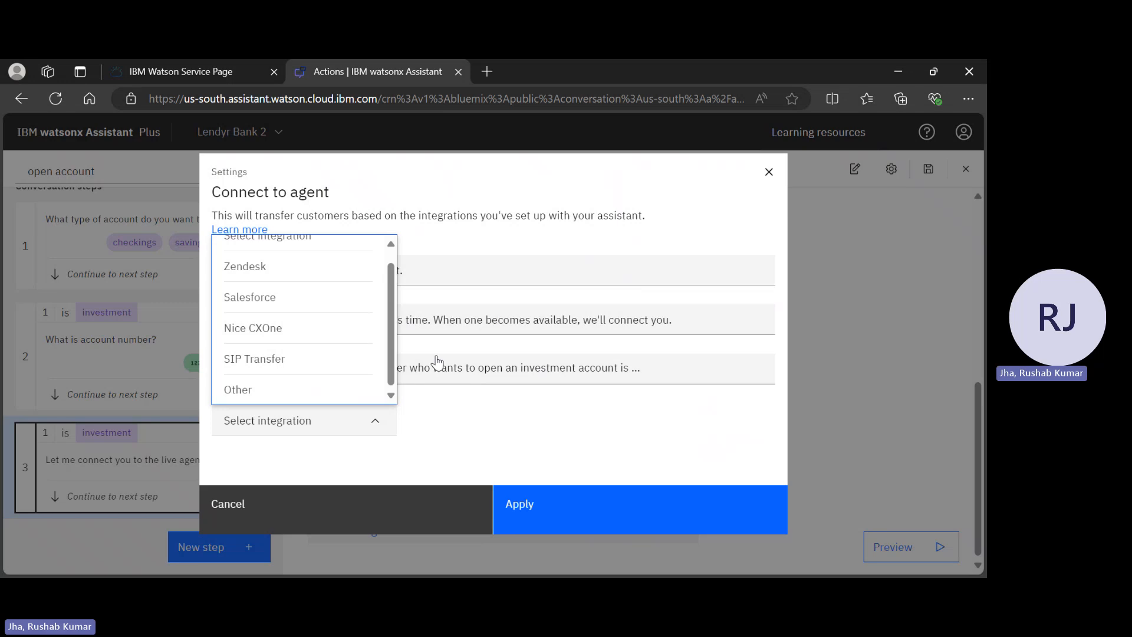
scroll(375, 316, up, 1)
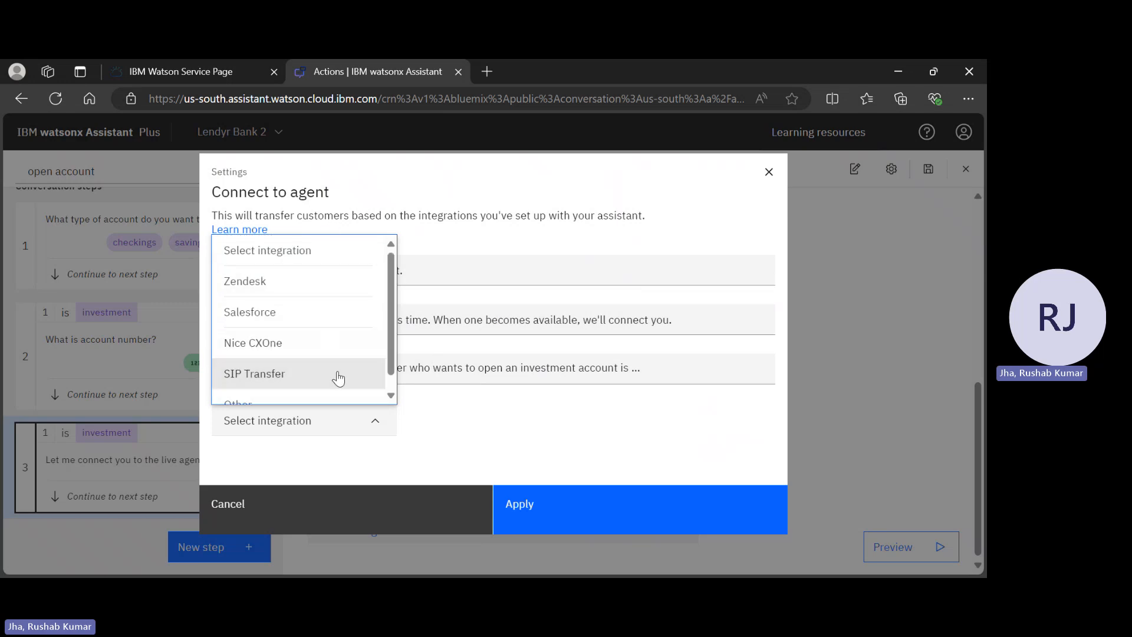
click(527, 436)
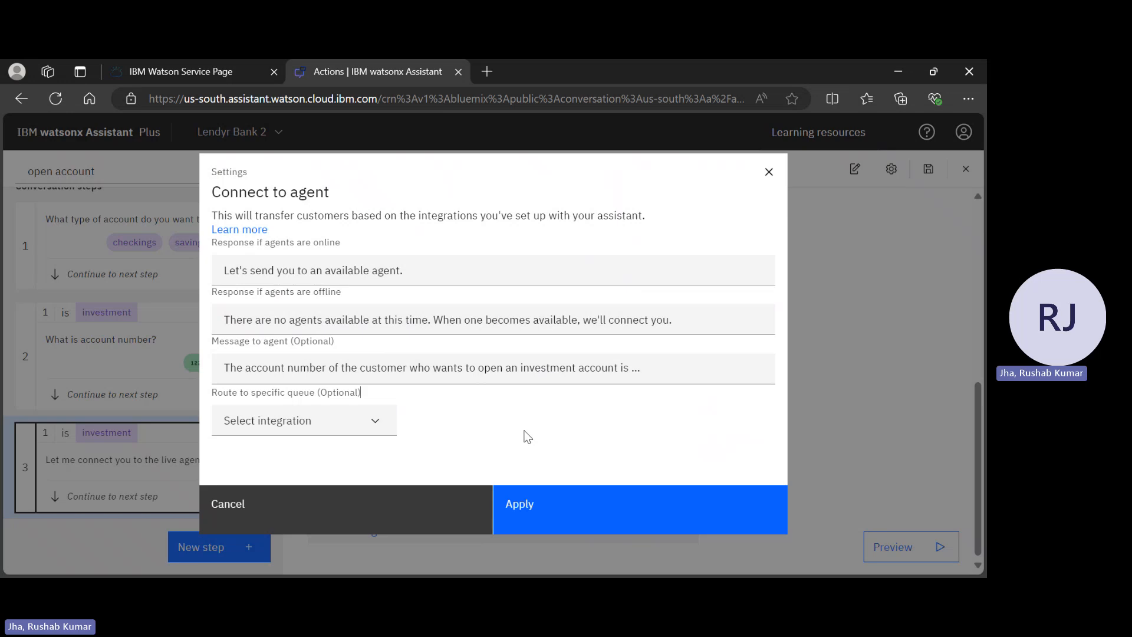
click(610, 502)
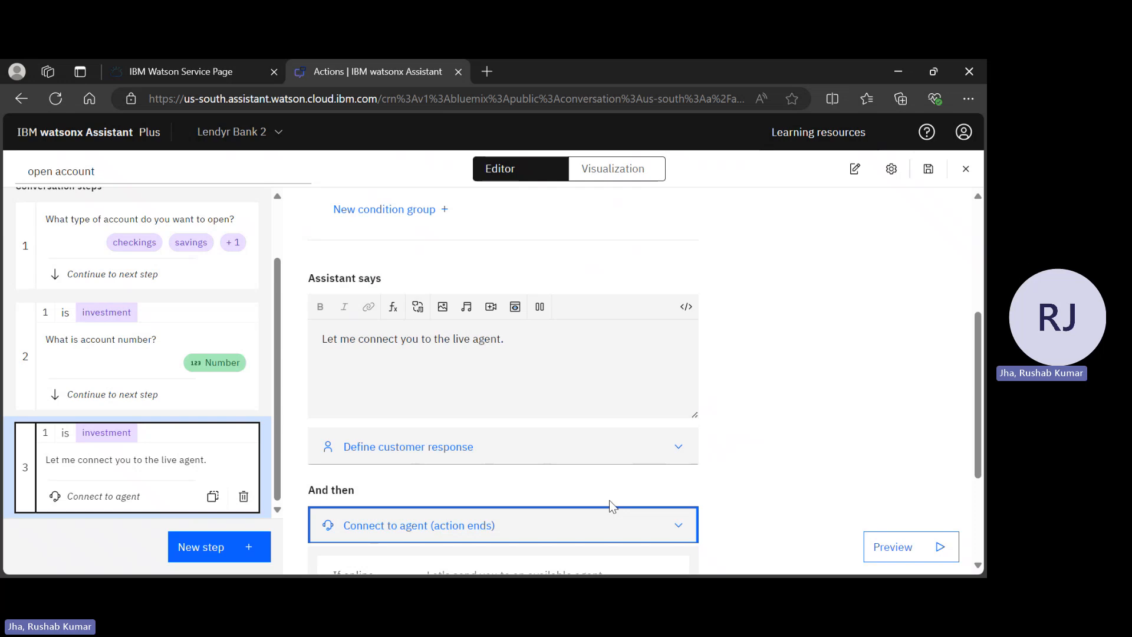
scroll(610, 501, down, 3)
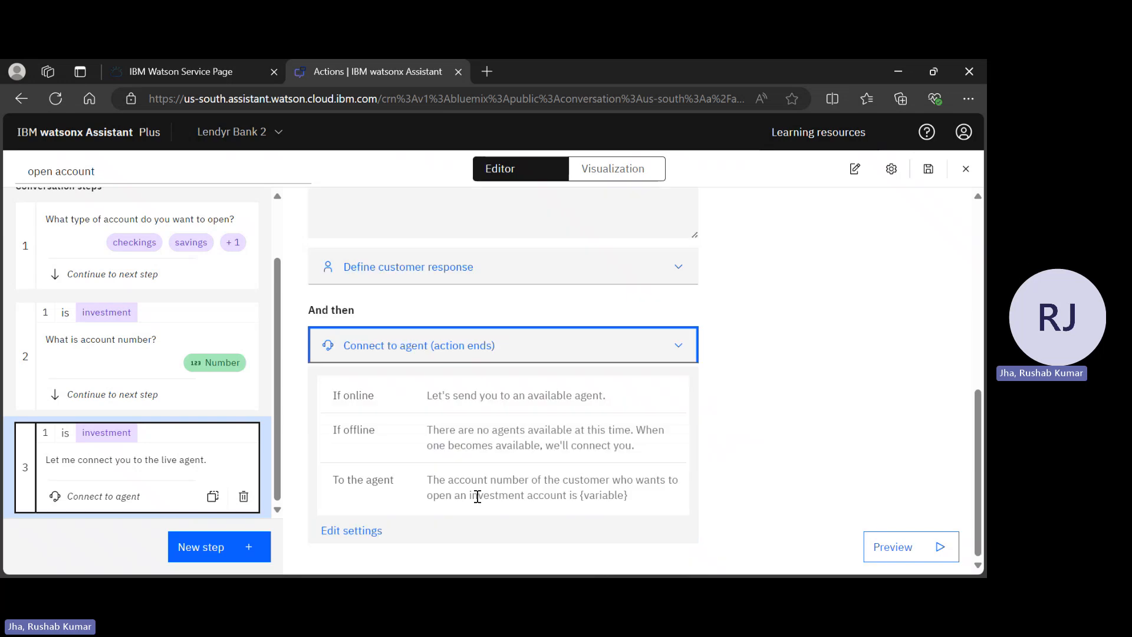
click(250, 547)
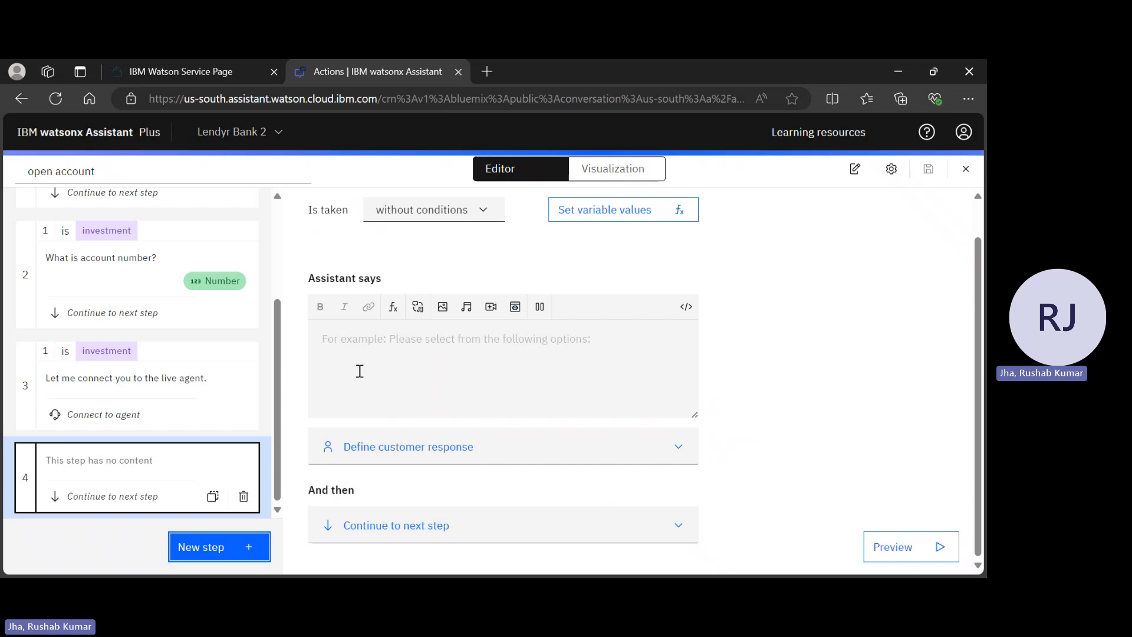
Write step 4's reply 'To open a' followed by step 1's account-type variable
click(360, 371)
text(To o)
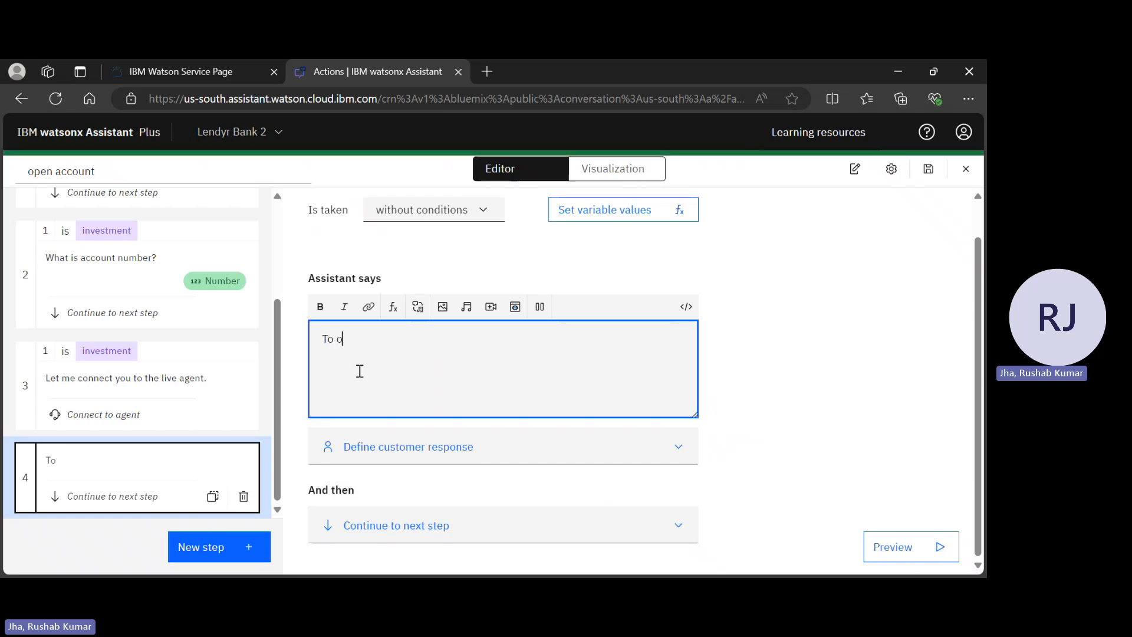
text(pen a)
click(397, 311)
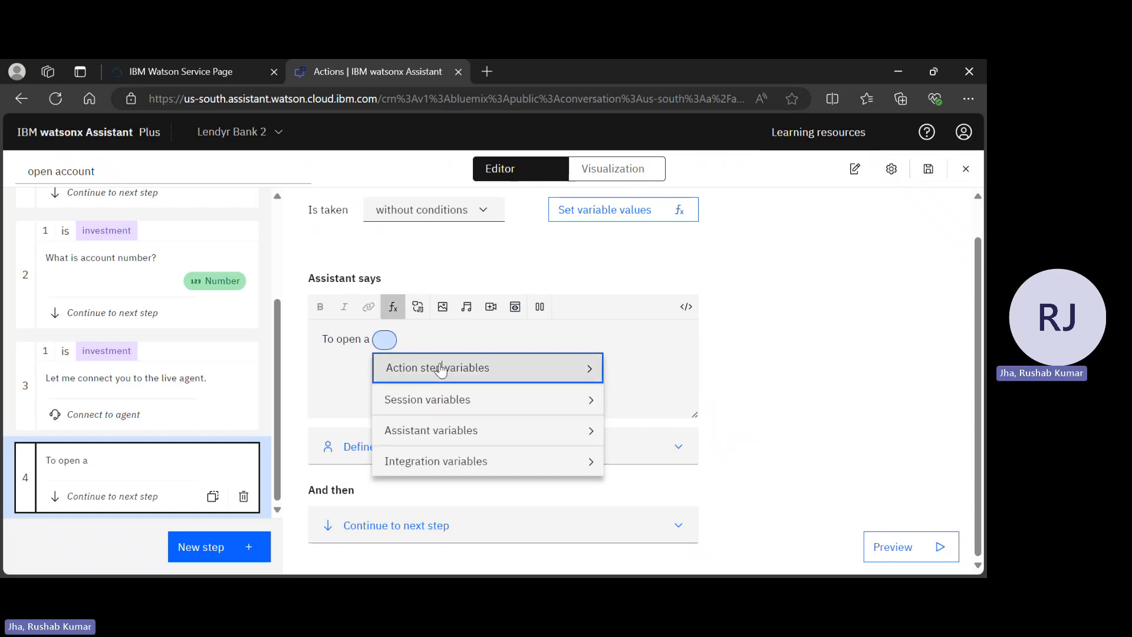
click(442, 368)
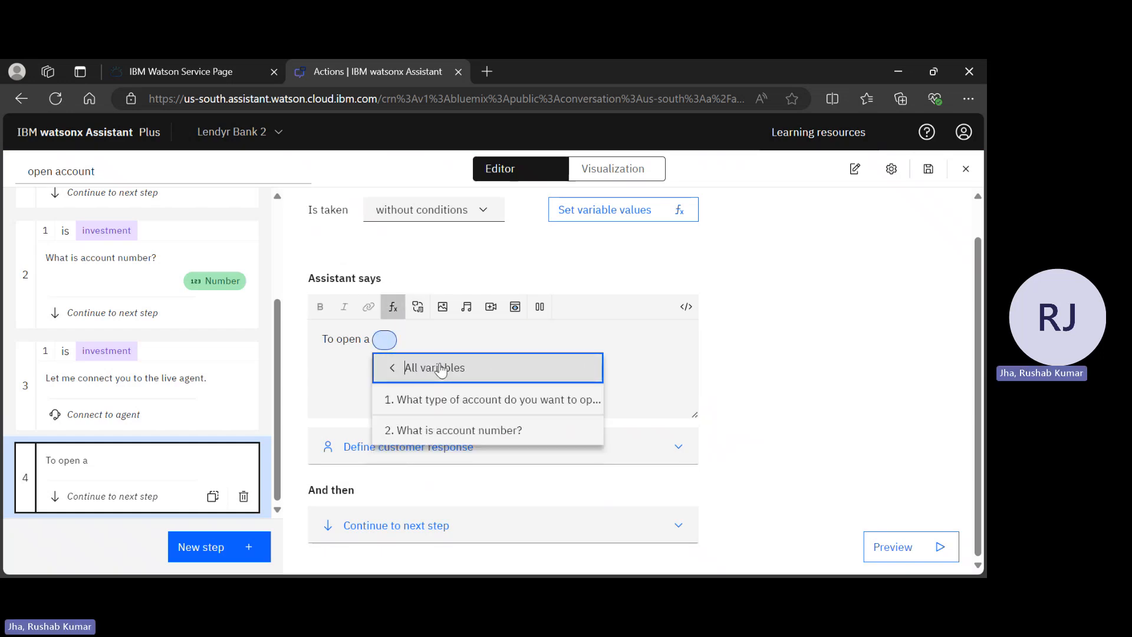
click(441, 401)
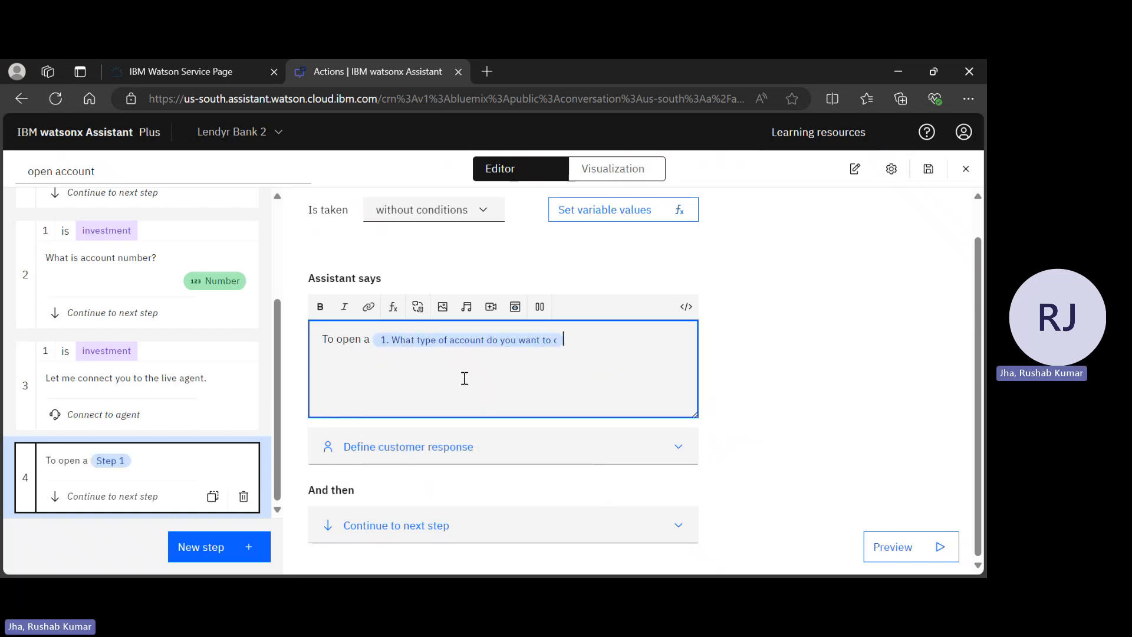
scroll(512, 363, up, 1)
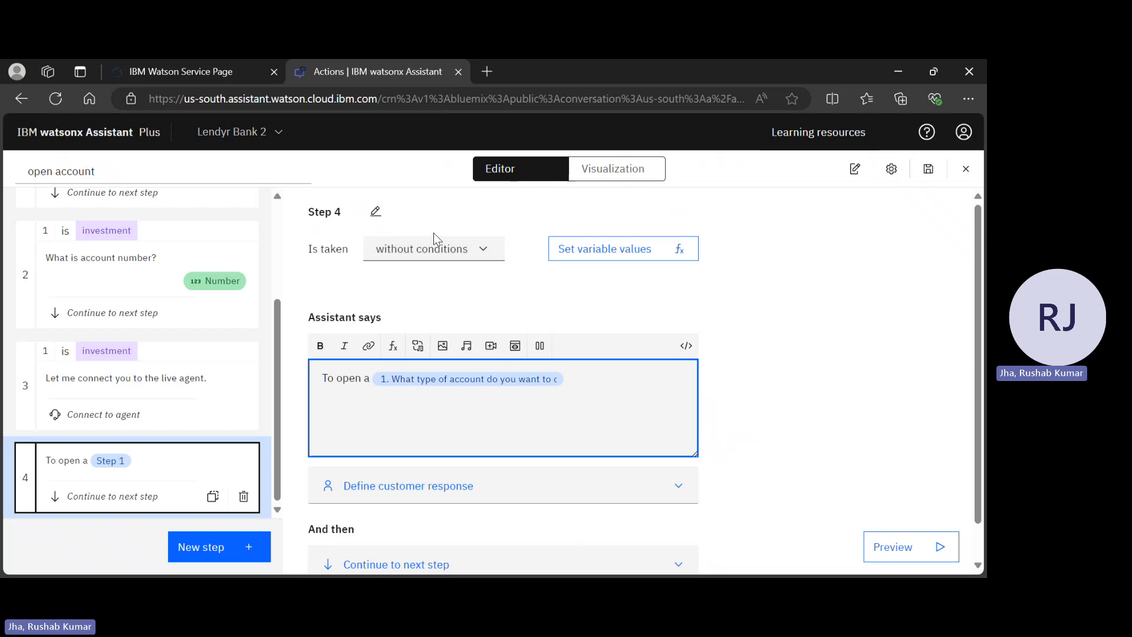
click(434, 250)
Make step 4 run with conditions and look over the comparison operators
click(414, 298)
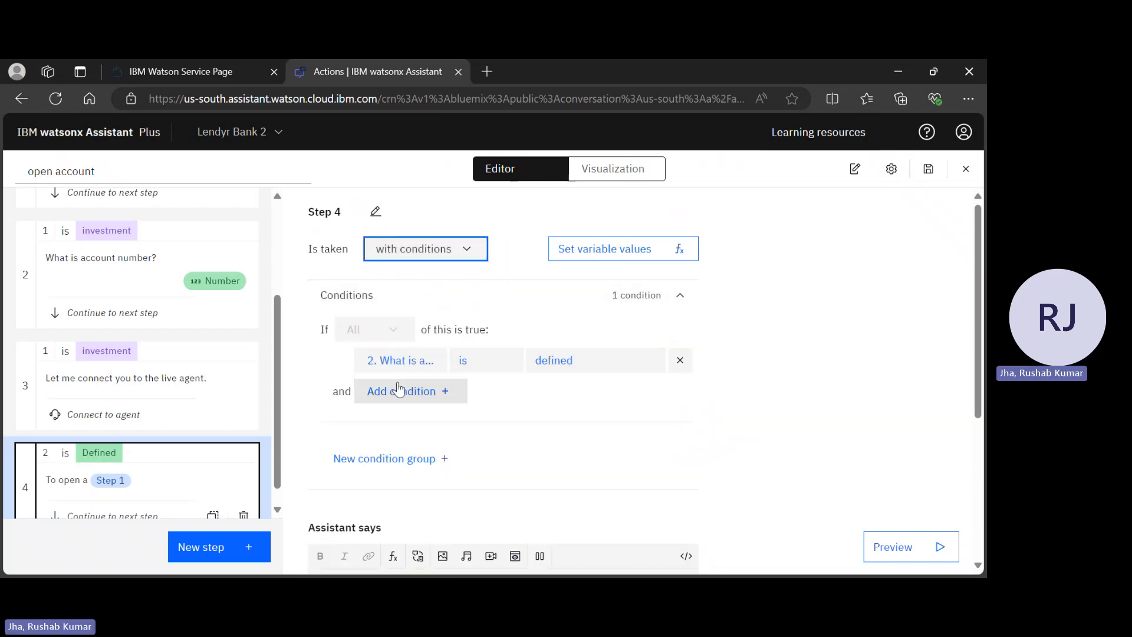
click(492, 365)
scroll(518, 506, down, 2)
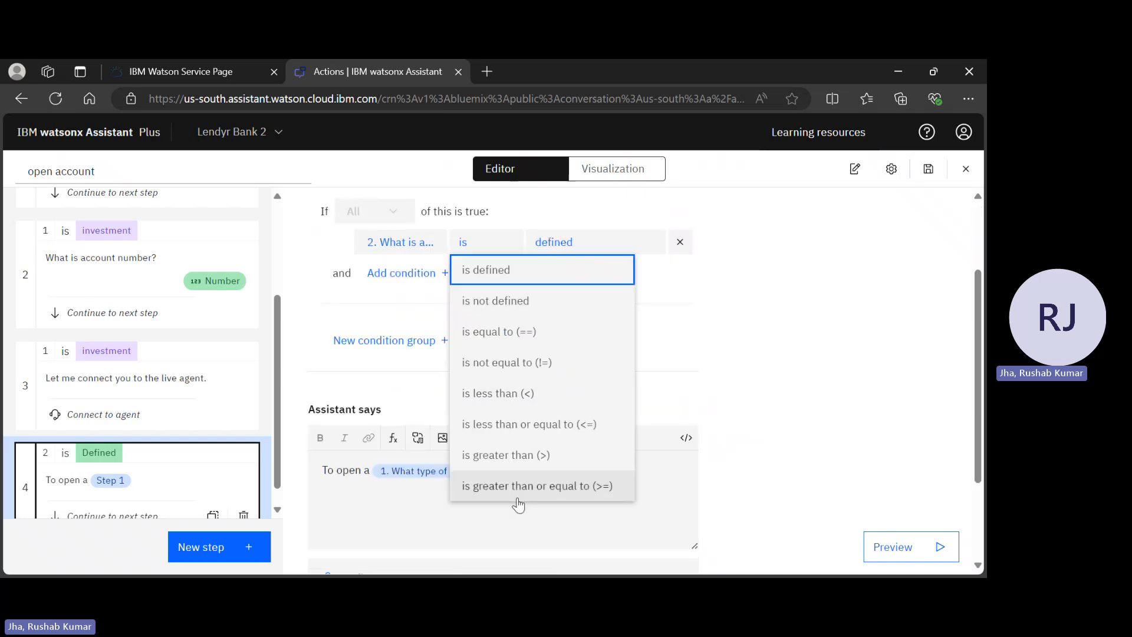
scroll(523, 326, up, 2)
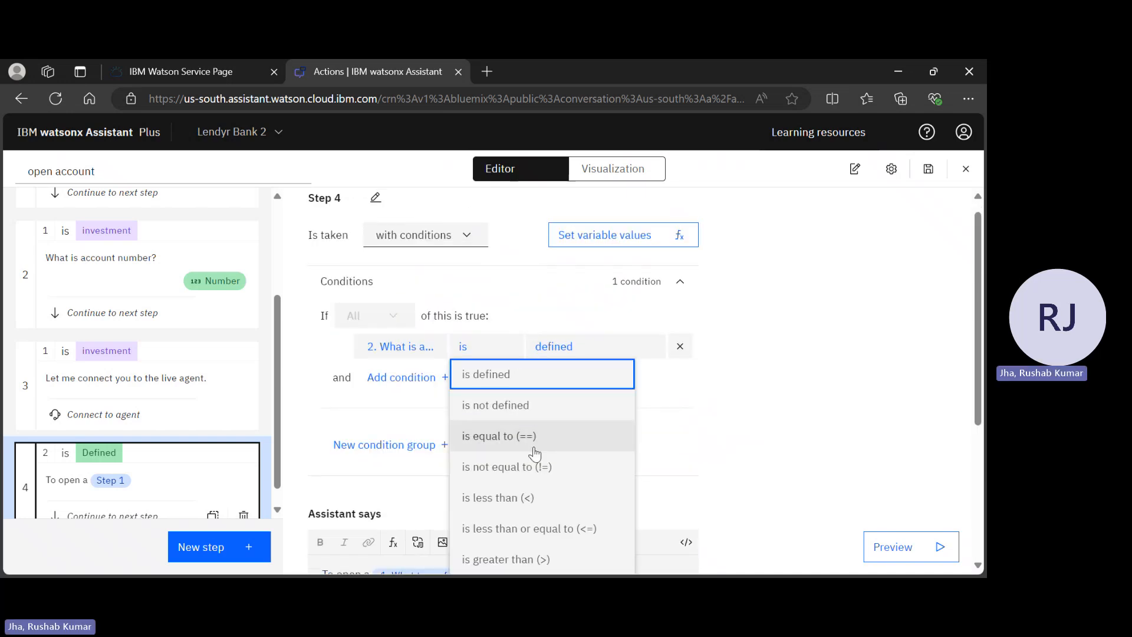
scroll(774, 407, down, 2)
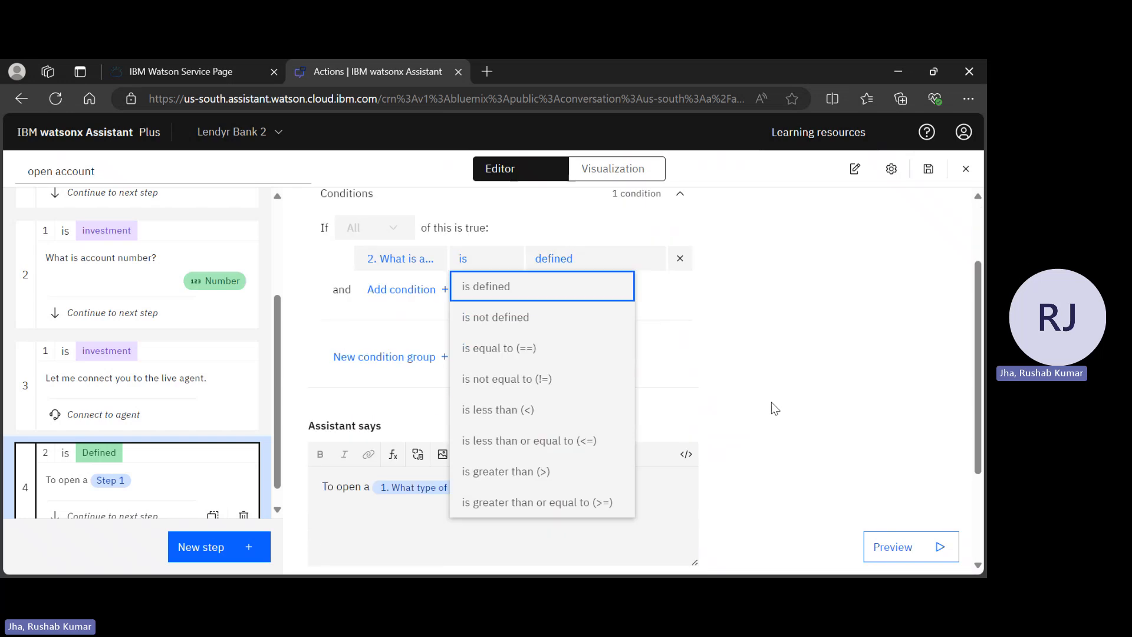
click(726, 370)
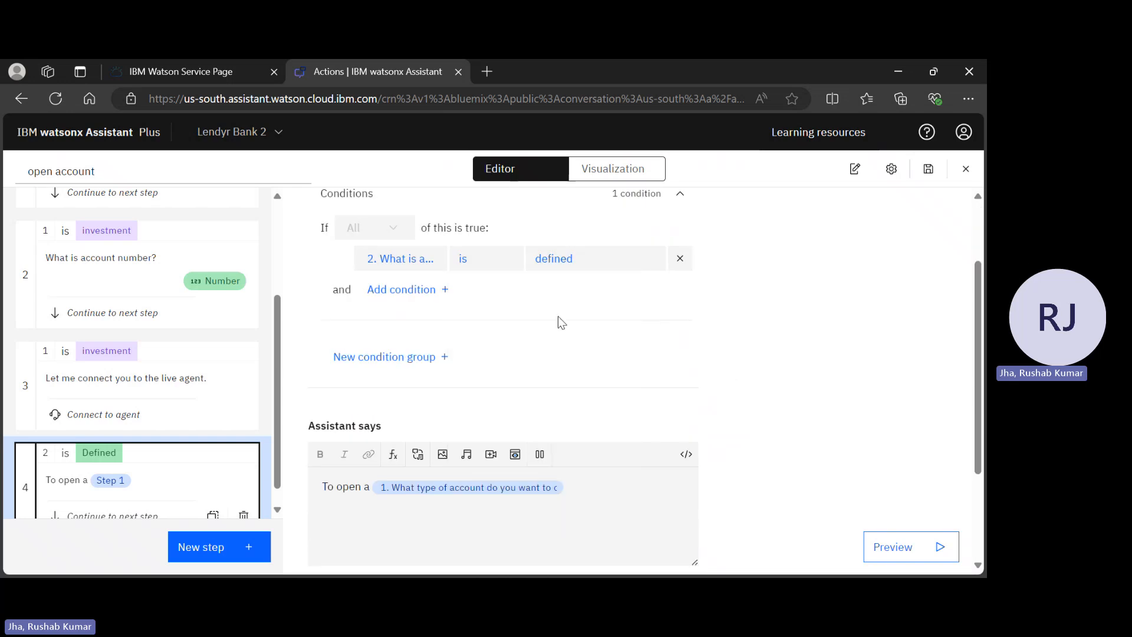
Require step 1's account type to be any of checkings or savings
click(422, 254)
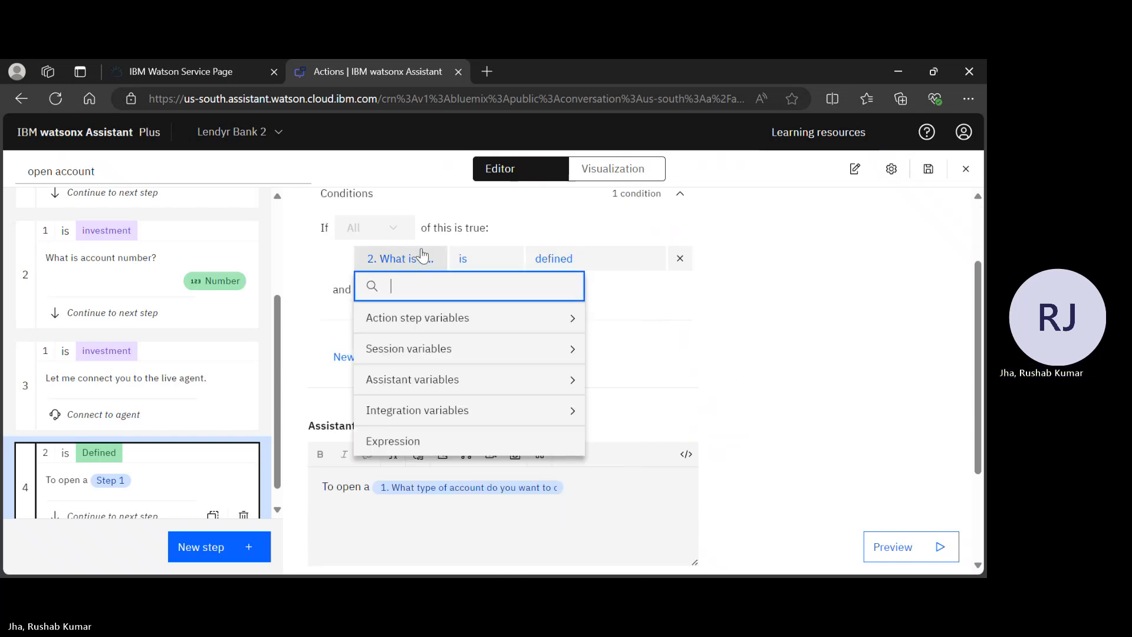
click(384, 323)
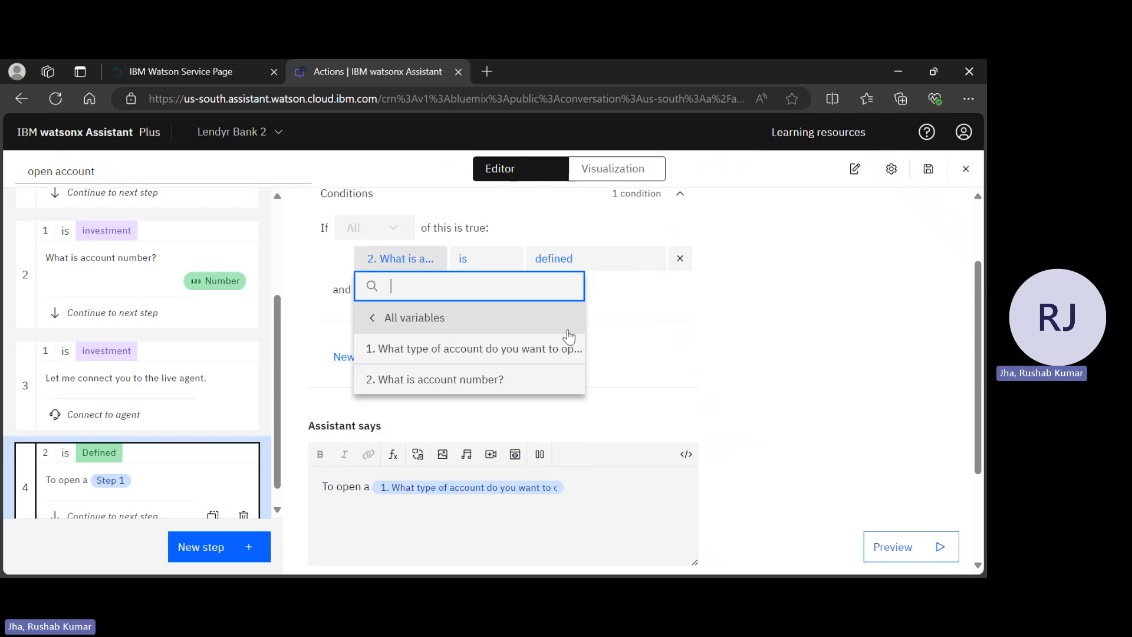
click(528, 361)
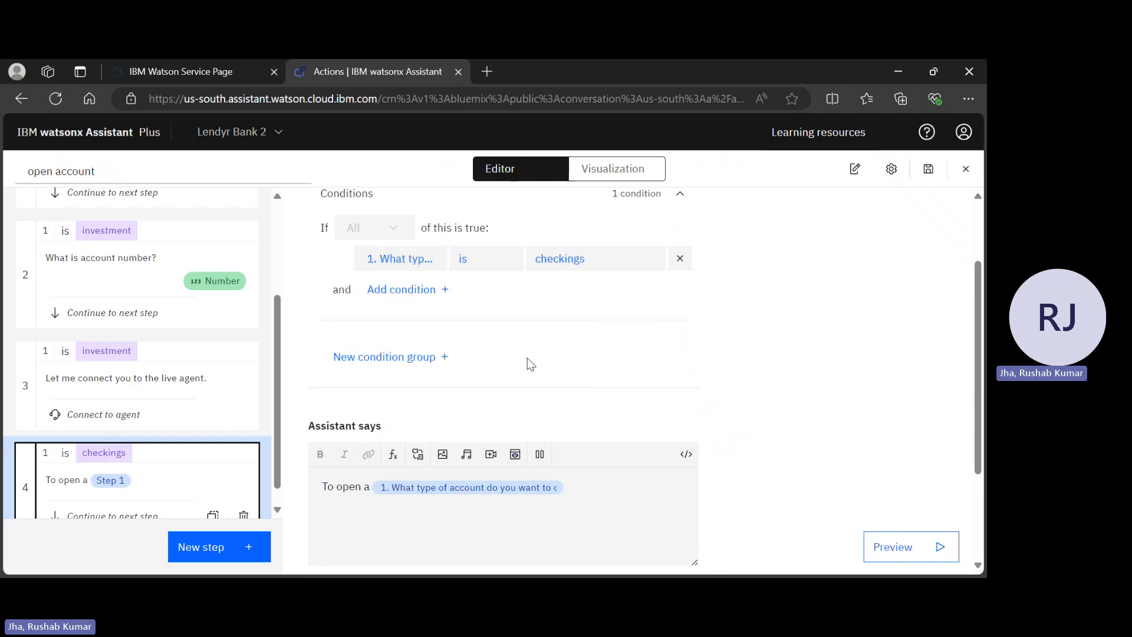
click(485, 264)
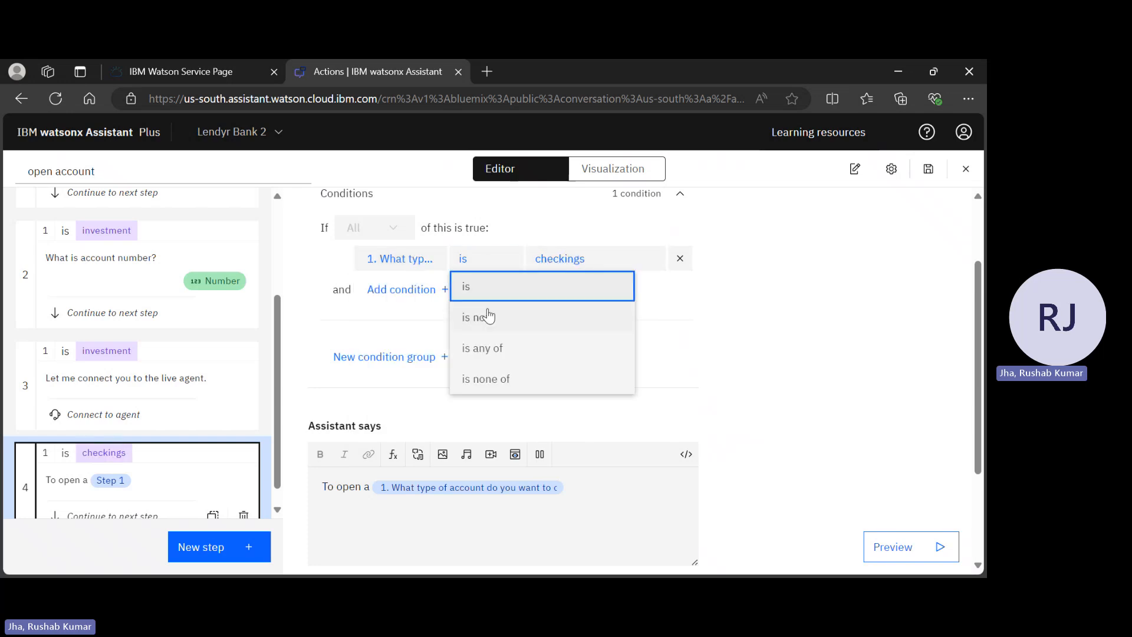
click(486, 350)
click(606, 257)
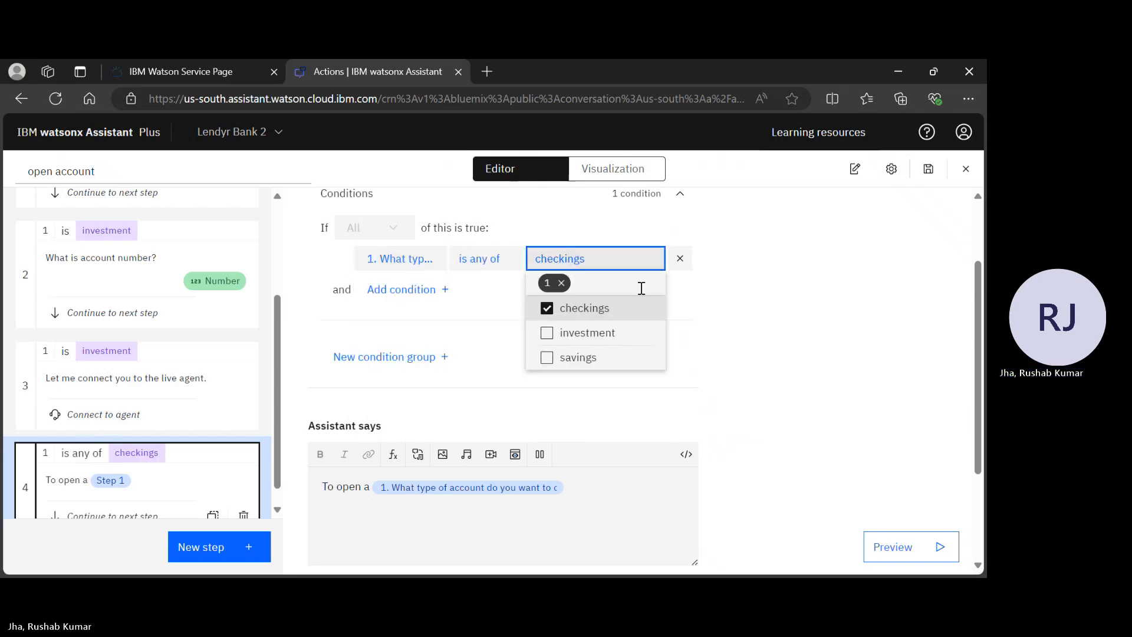
click(610, 356)
scroll(611, 354, down, 1)
scroll(610, 353, down, 2)
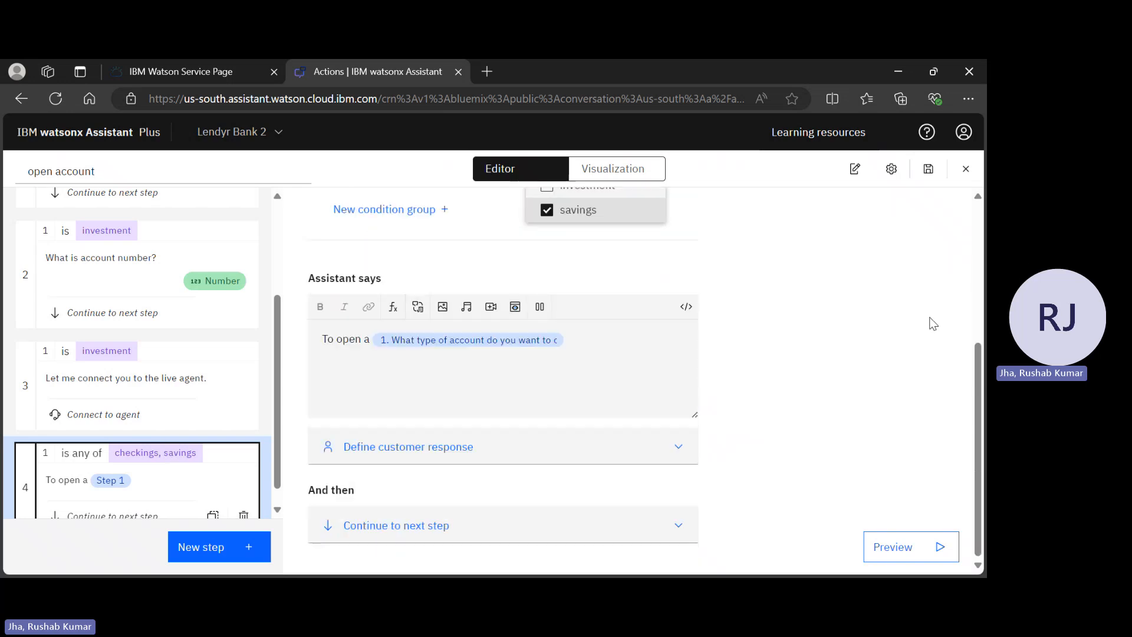
click(931, 322)
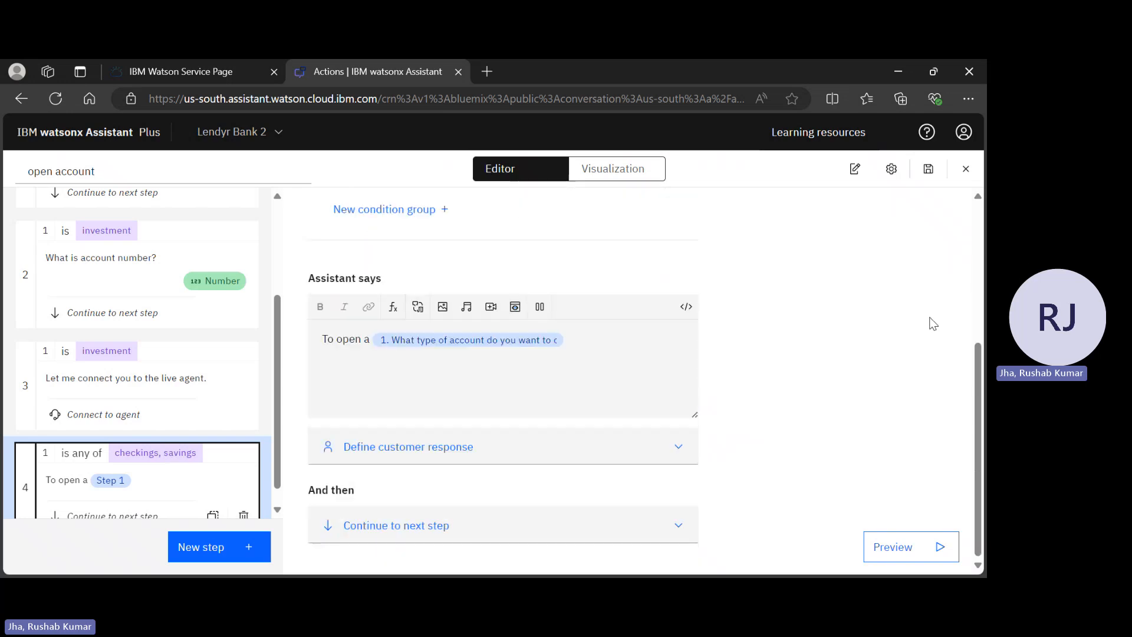
Append 'click on the' after the account-type variable in step 4's reply
scroll(204, 354, down, 1)
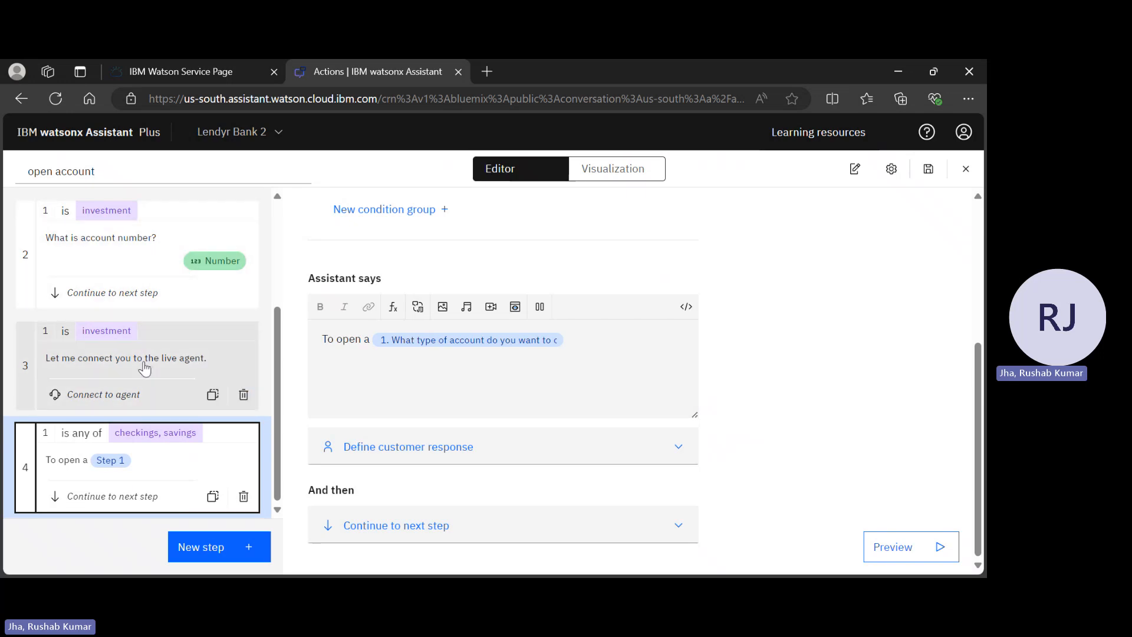
scroll(145, 367, up, 3)
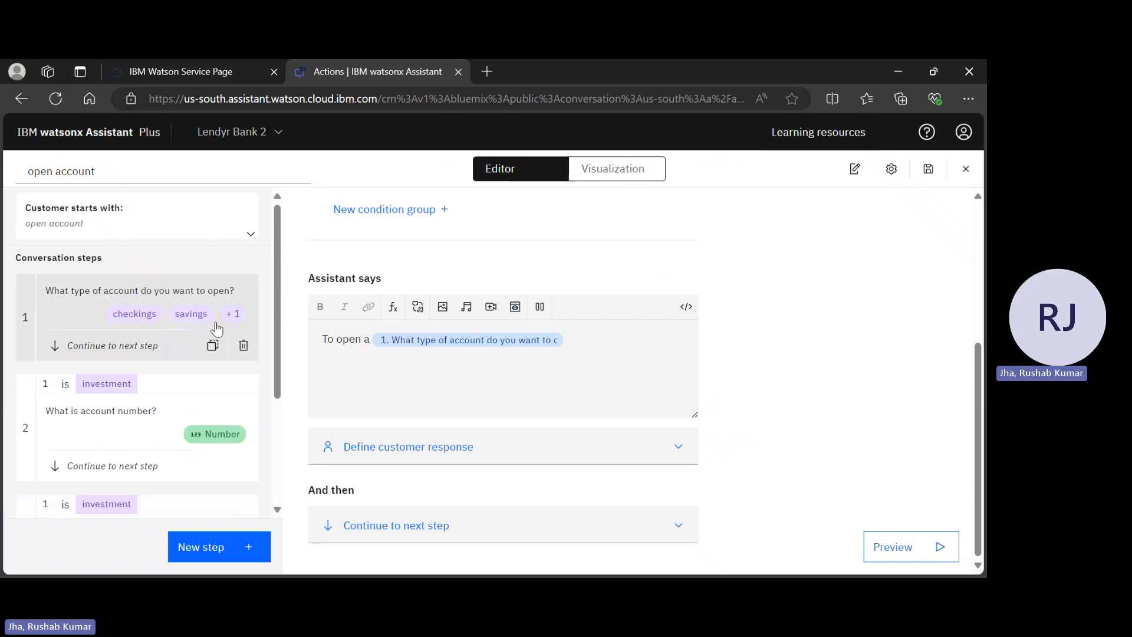
scroll(217, 328, down, 3)
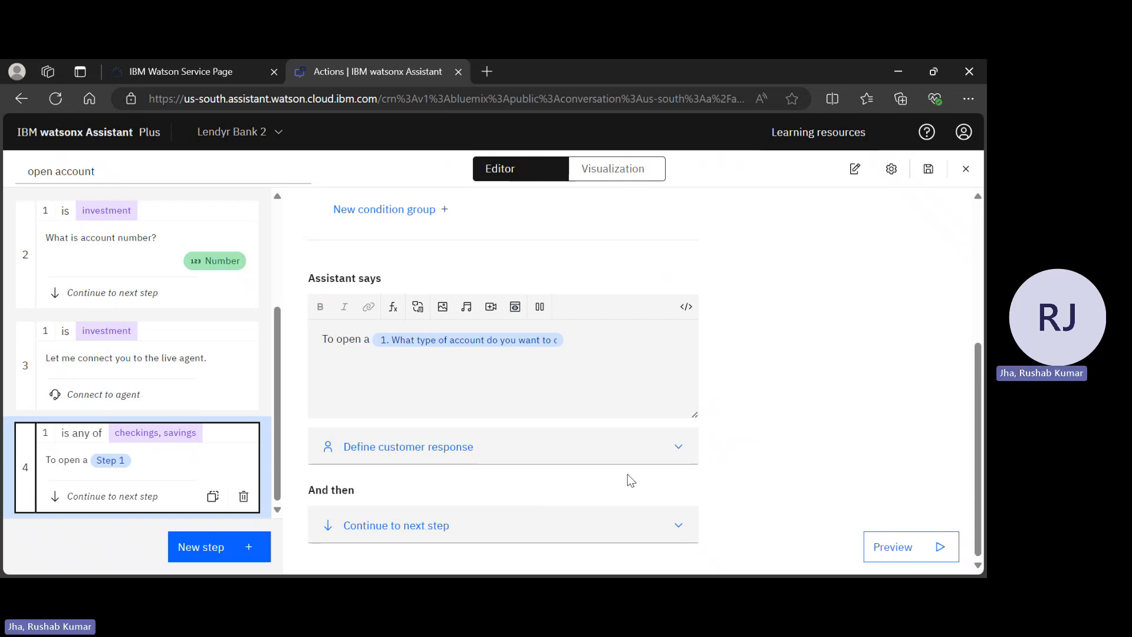
click(579, 337)
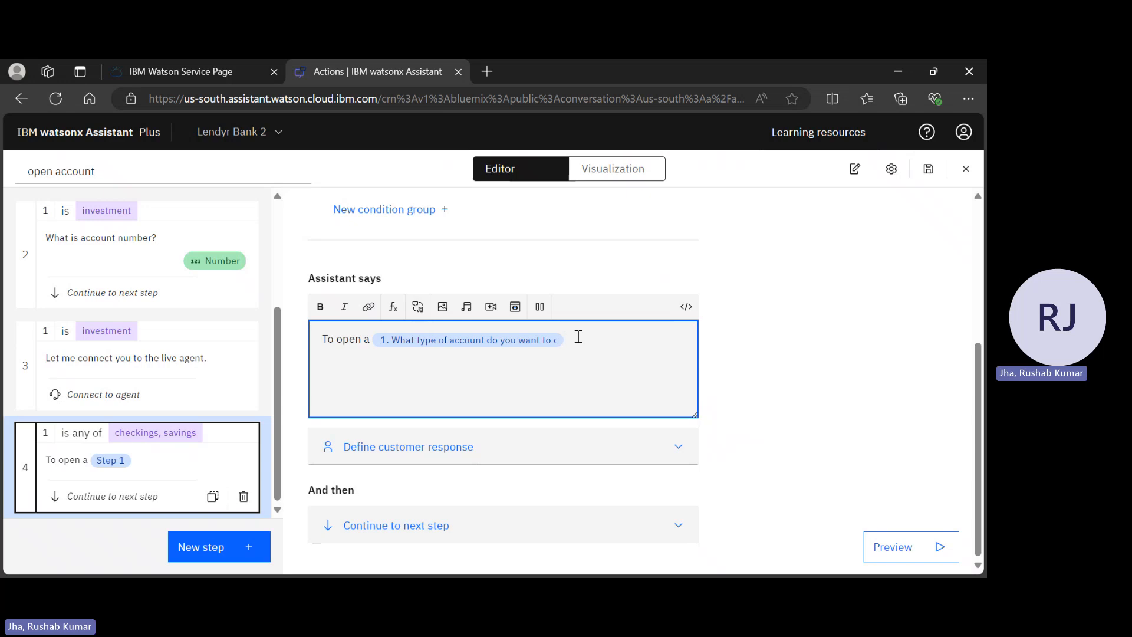
text(click on the)
Insert a link in step 4's reply with the lendyr.com/open-a-new-account URL
click(371, 308)
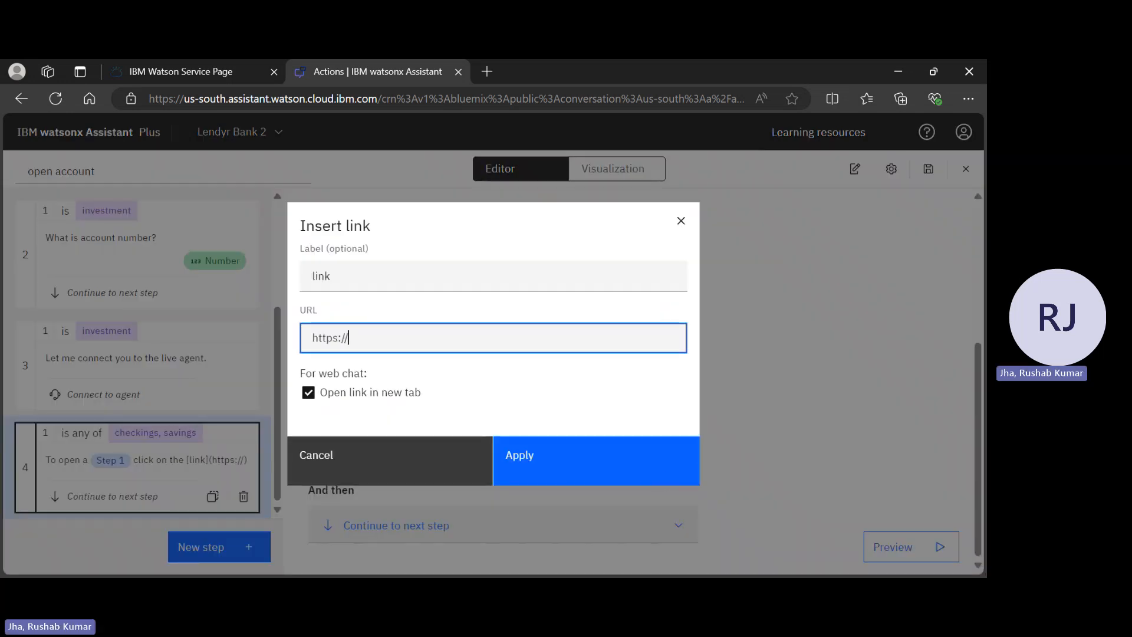
key(alt+Tab)
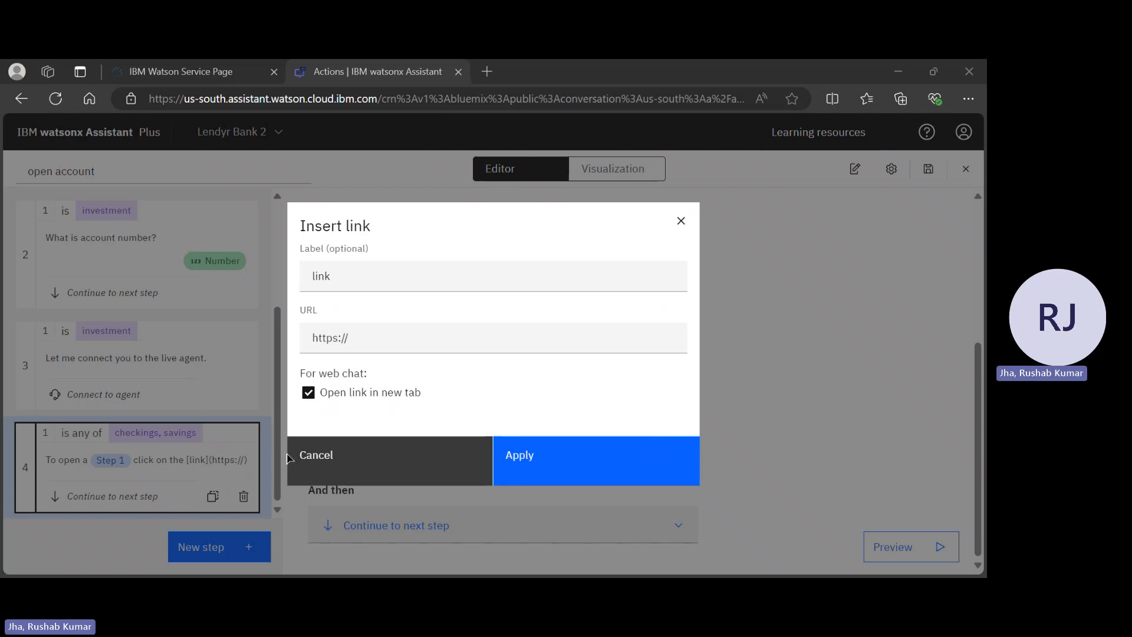
key(alt+Tab)
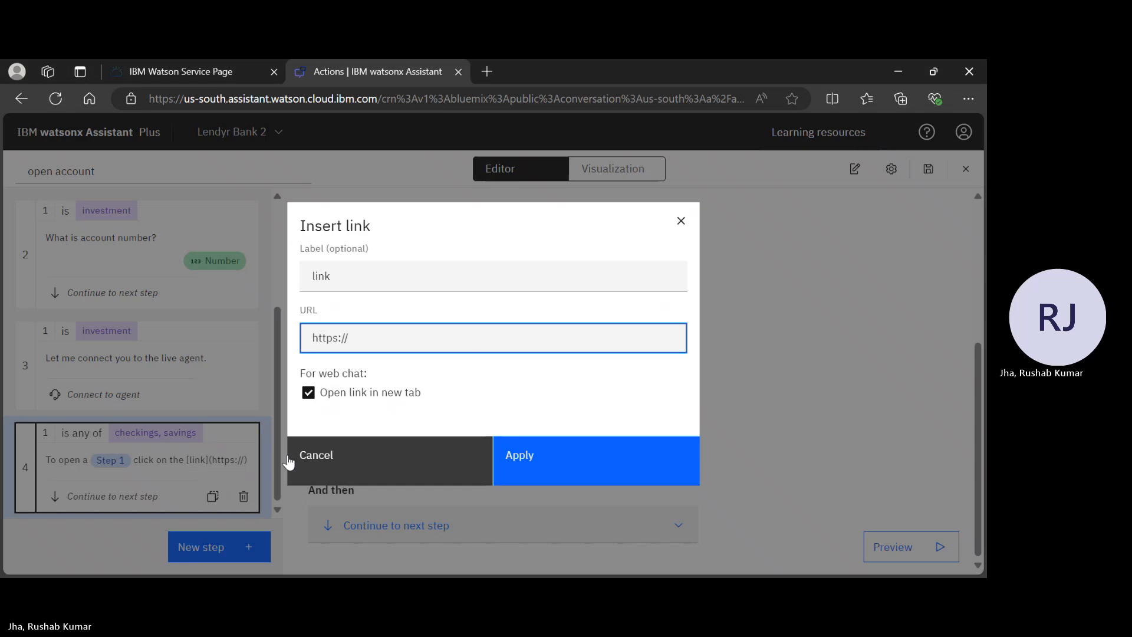
text(lendyr.com/open-a-new-account?account_type=)
Append an action step variable as account_type to the URL and apply the link
text($)
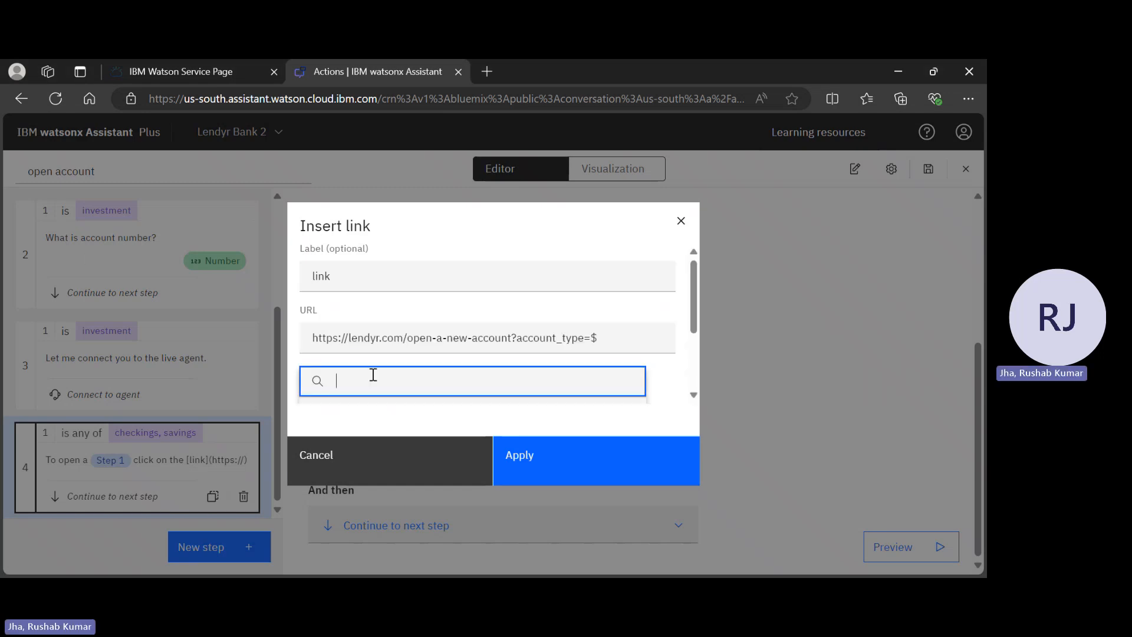
scroll(372, 376, down, 2)
scroll(442, 312, up, 2)
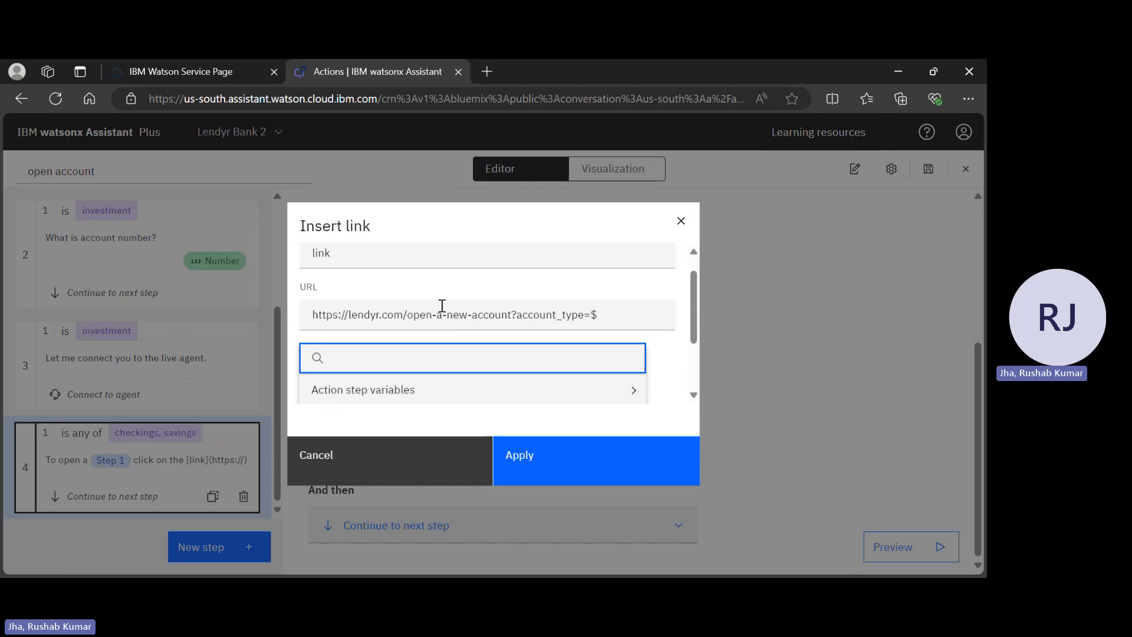
scroll(443, 306, down, 2)
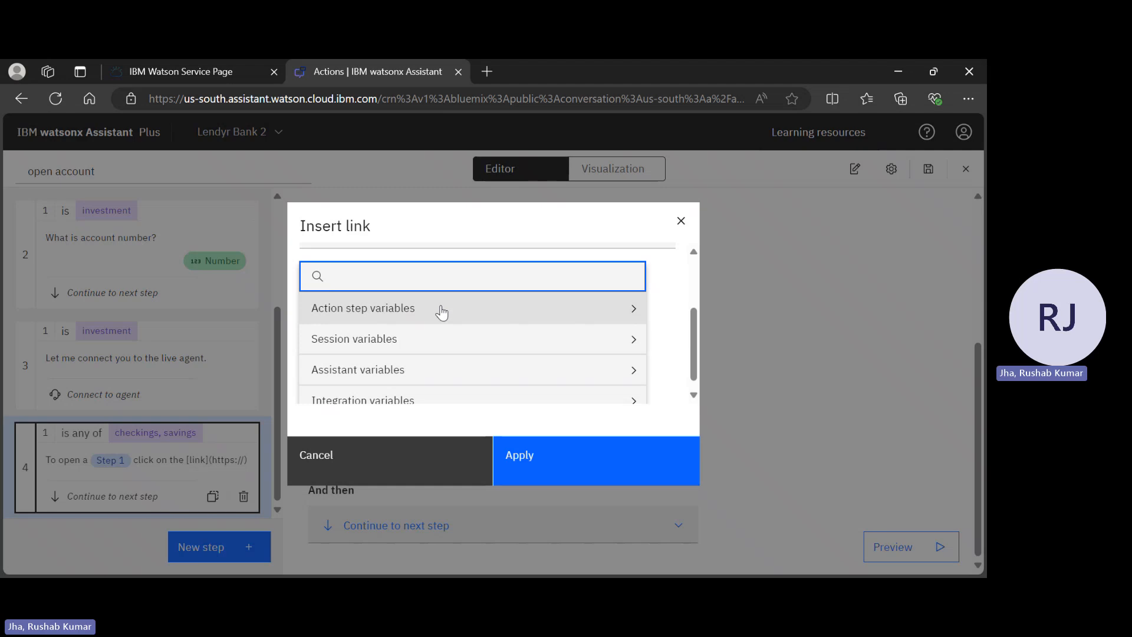
click(442, 311)
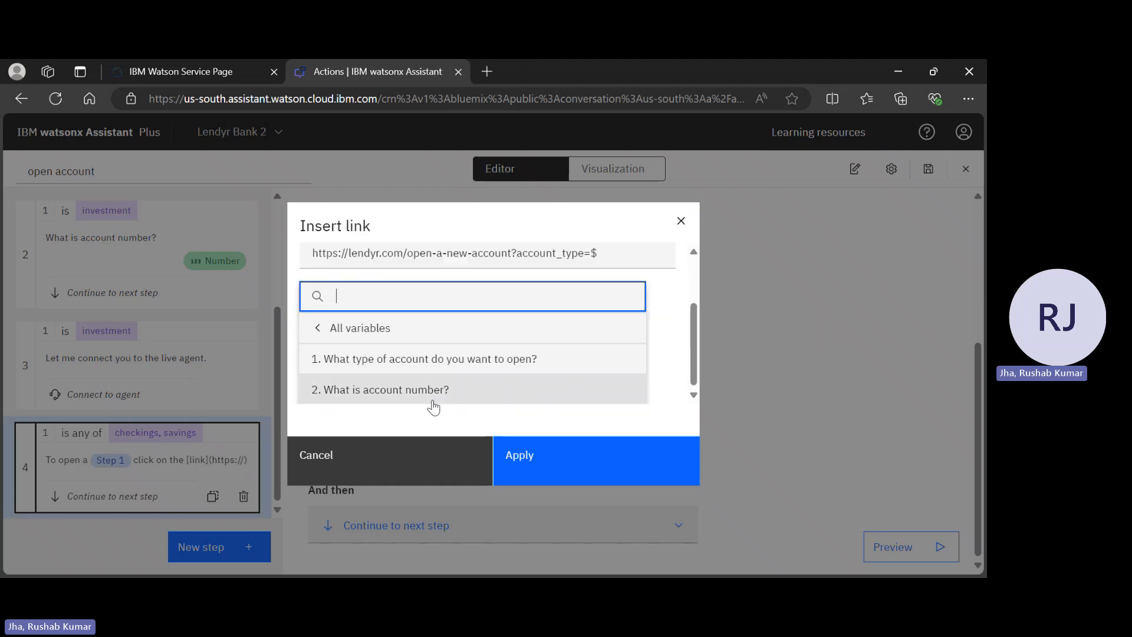
click(434, 403)
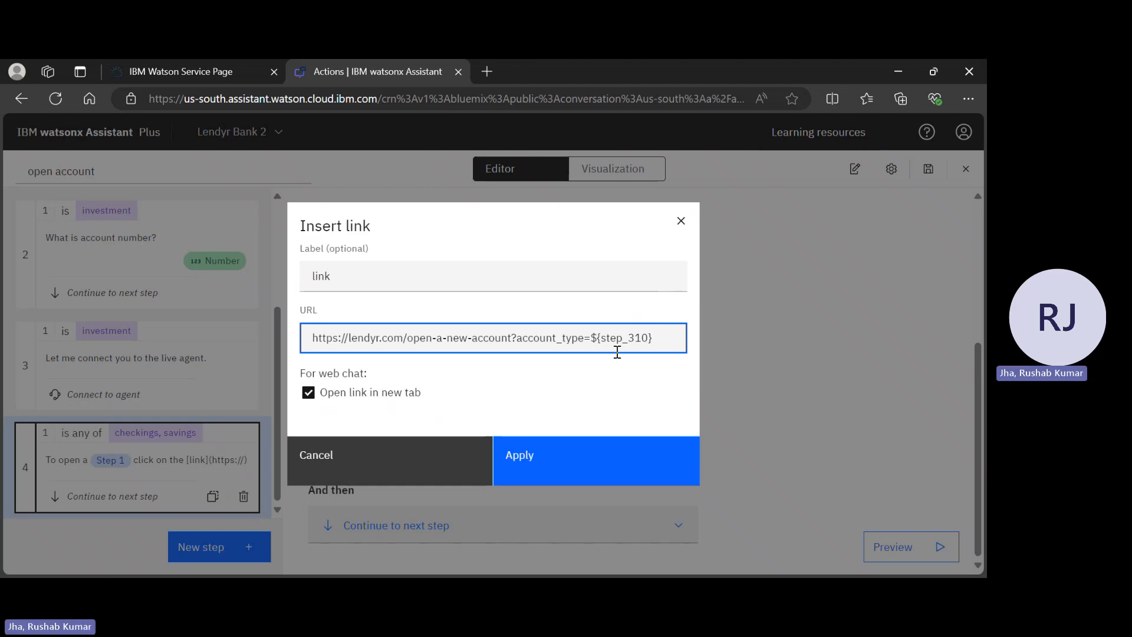
key(alt+Tab)
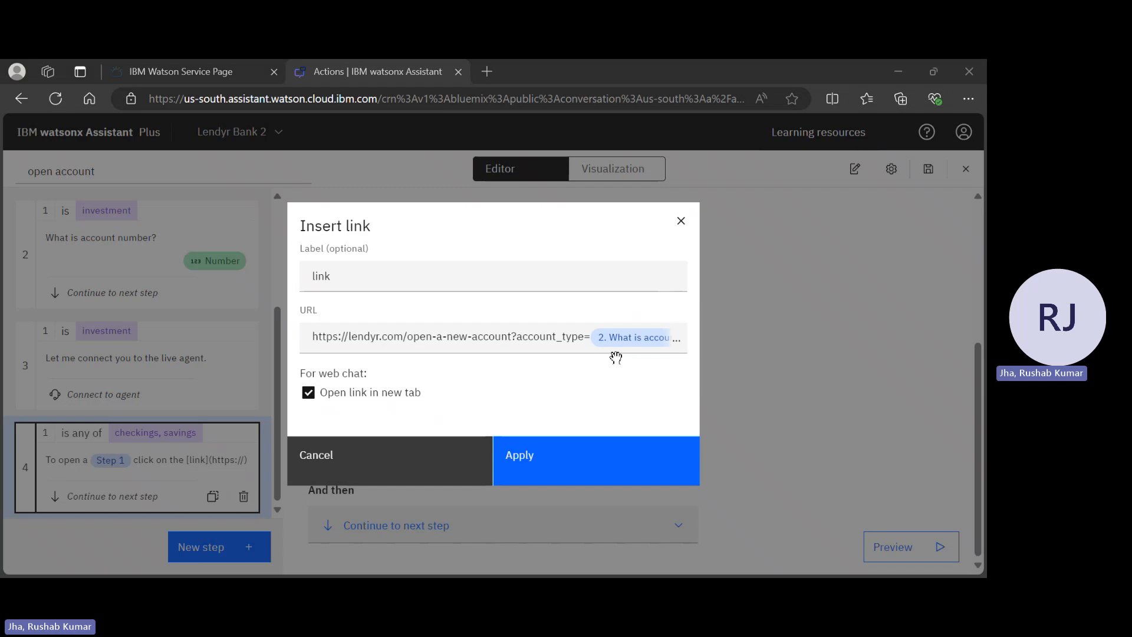
click(616, 356)
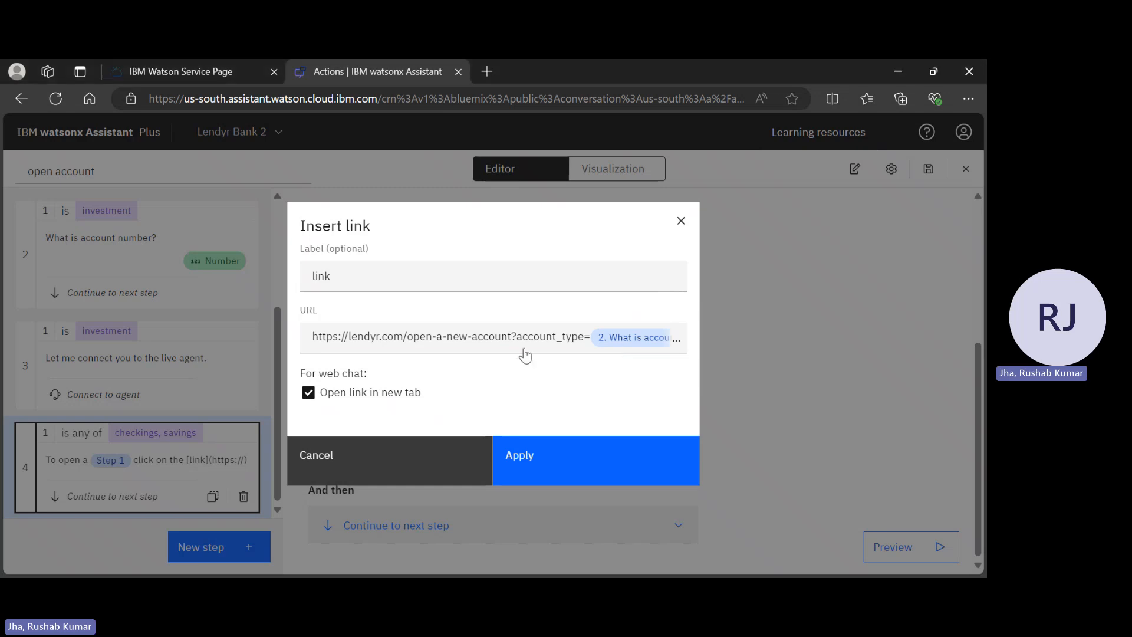
click(570, 470)
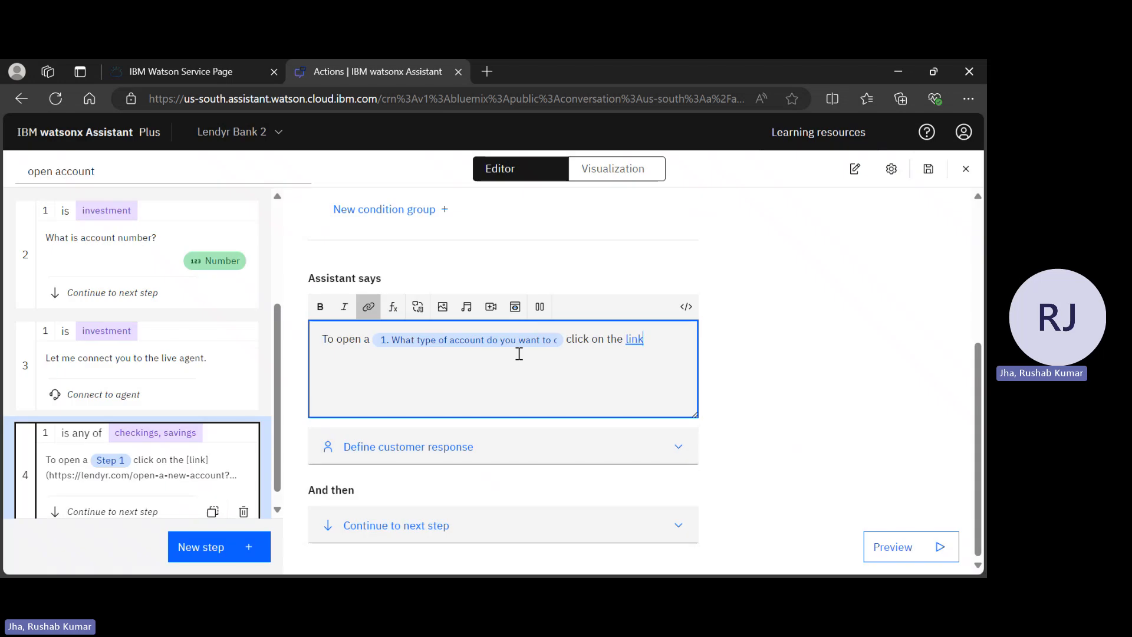
Reword step 4's reply to 'To open a [account type] visit our online portal' before the link
click(623, 340)
key(BackSpace)
key(BackSpace)
key(BackSpace)
key(BackSpace)
key(BackSpace)
key(BackSpace)
key(BackSpace)
key(BackSpace)
key(BackSpace)
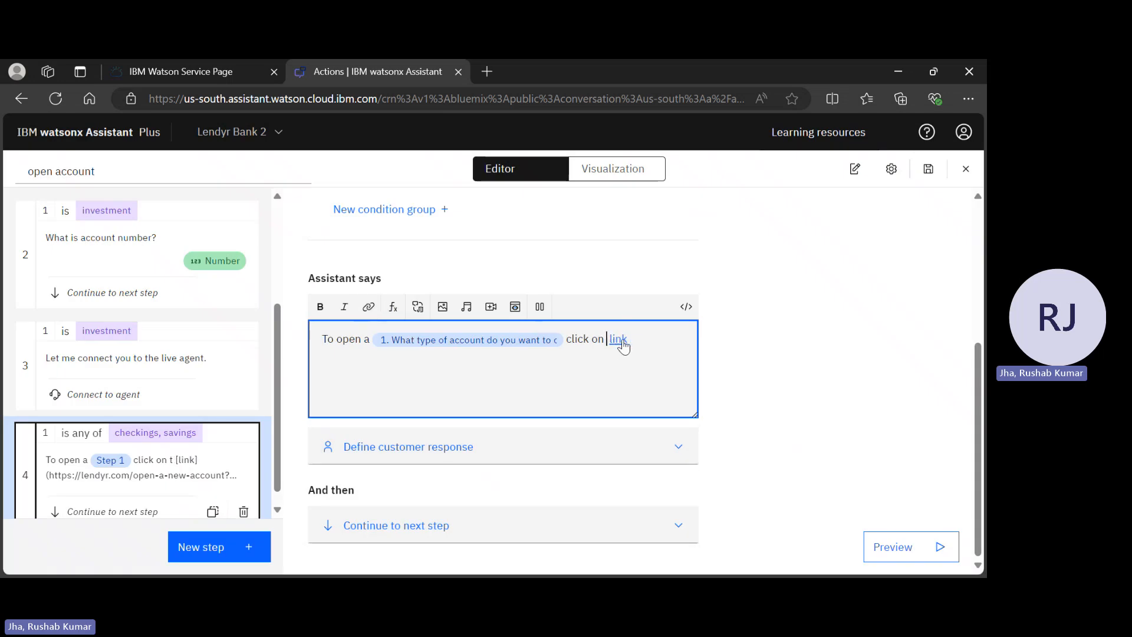
key(BackSpace)
key(BackSpace)
text(vist)
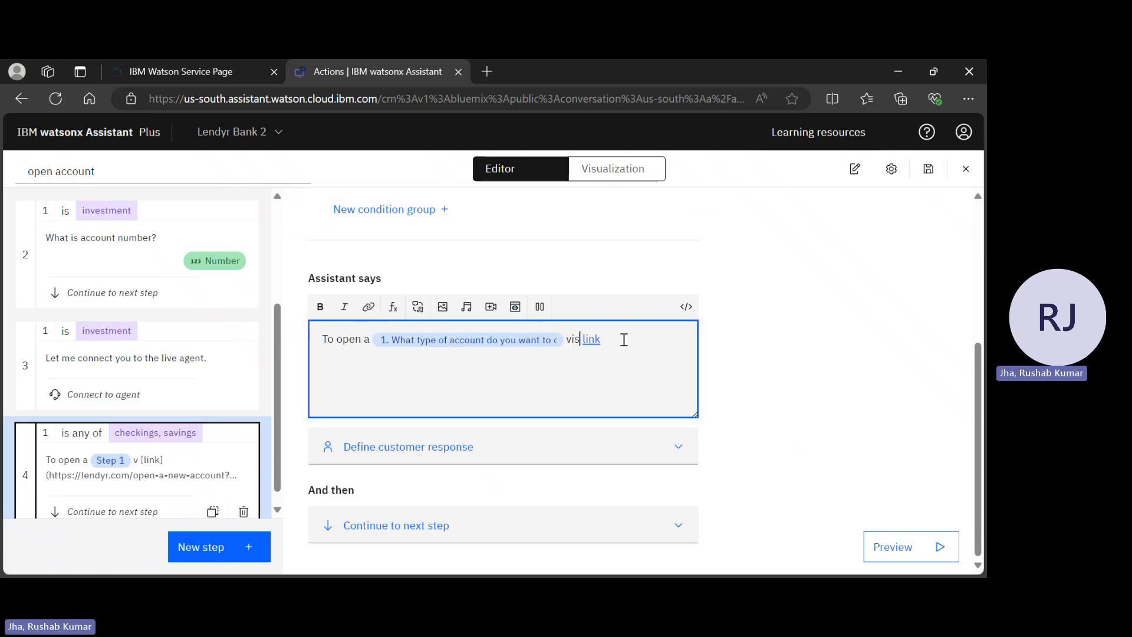
key(BackSpace)
key(BackSpace)
key(BackSpace)
key(BackSpace)
key(BackSpace)
text(visit o)
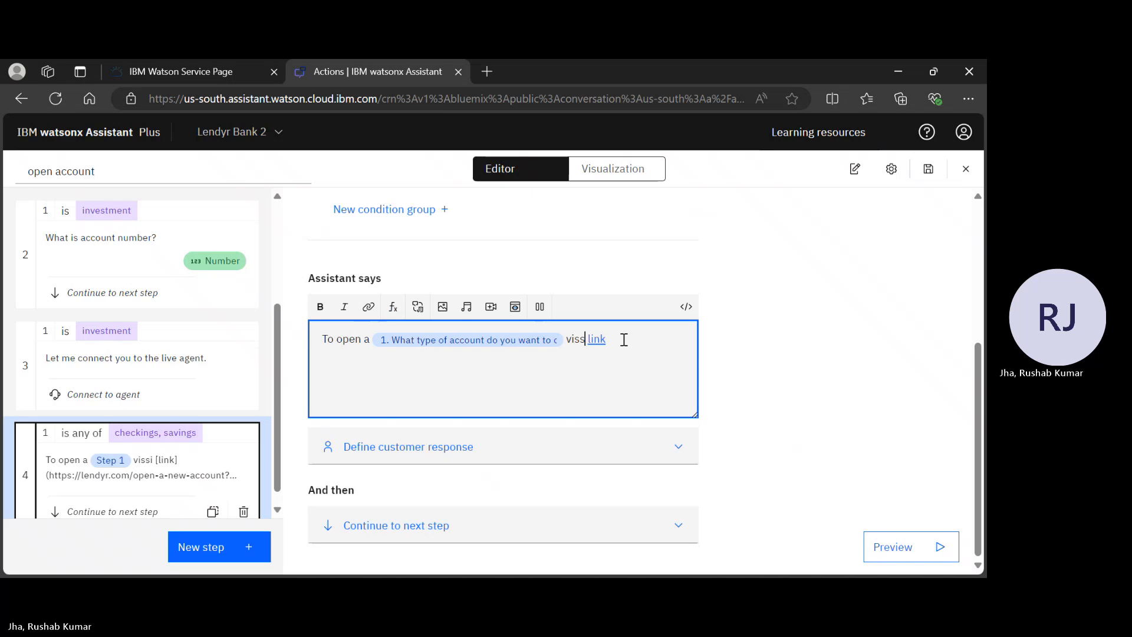
text(ur online p)
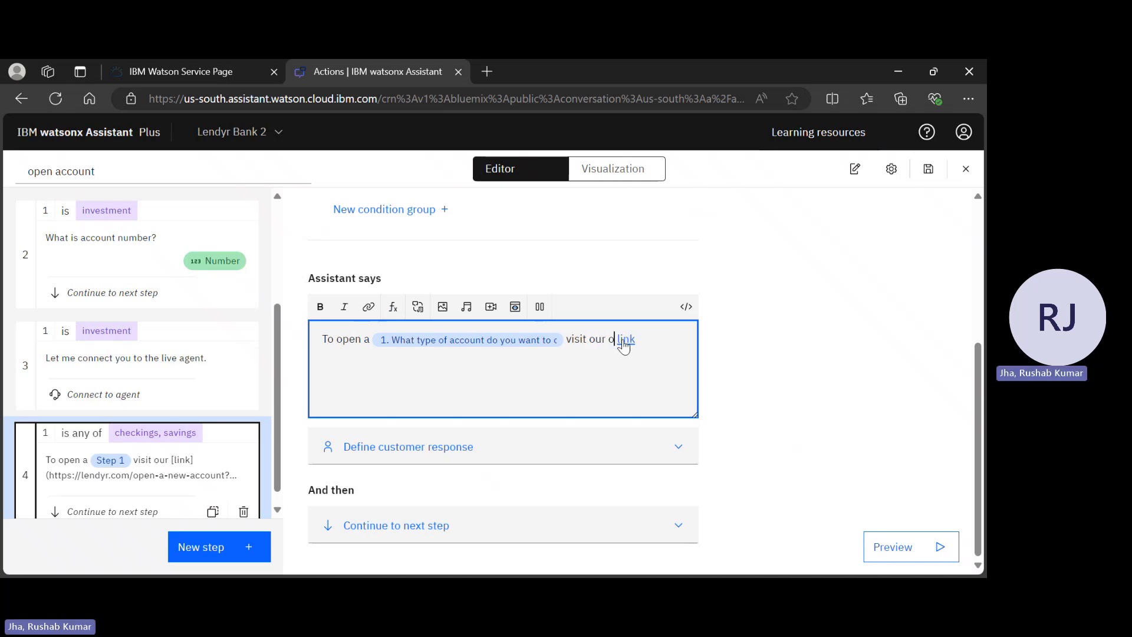
text(ortal)
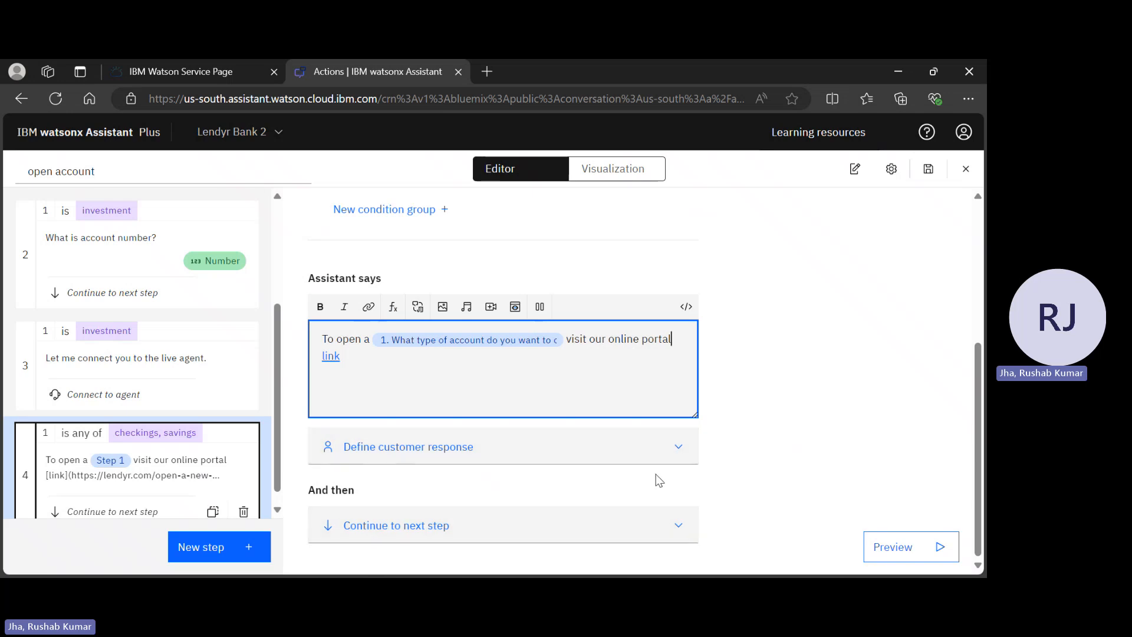
click(592, 539)
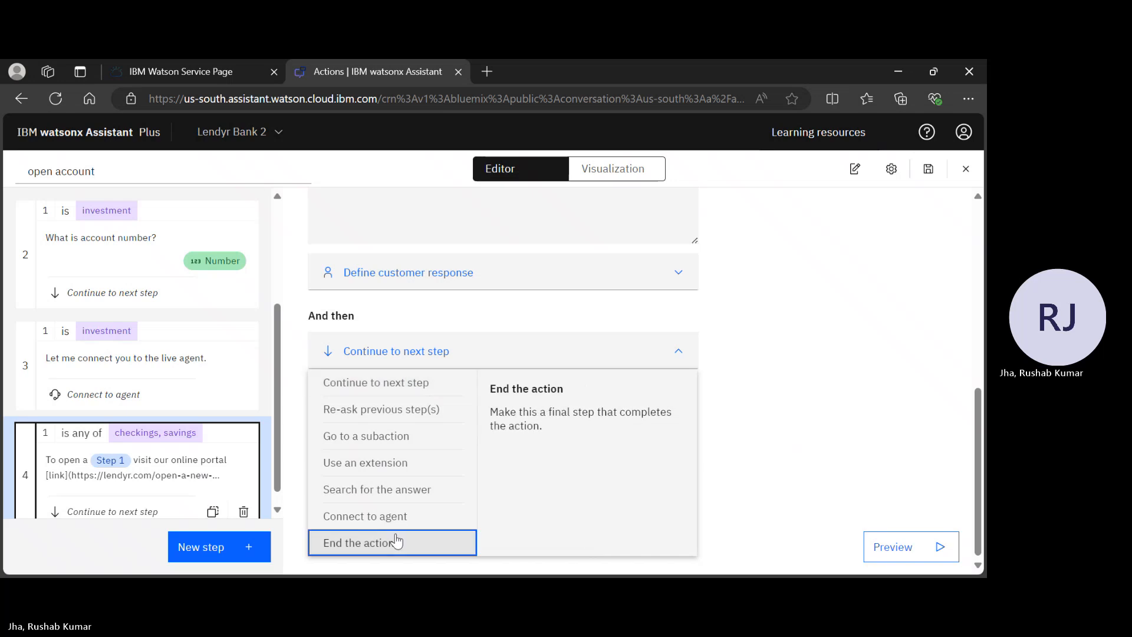
Set step 4's And then option to End the action
click(394, 539)
scroll(201, 457, down, 1)
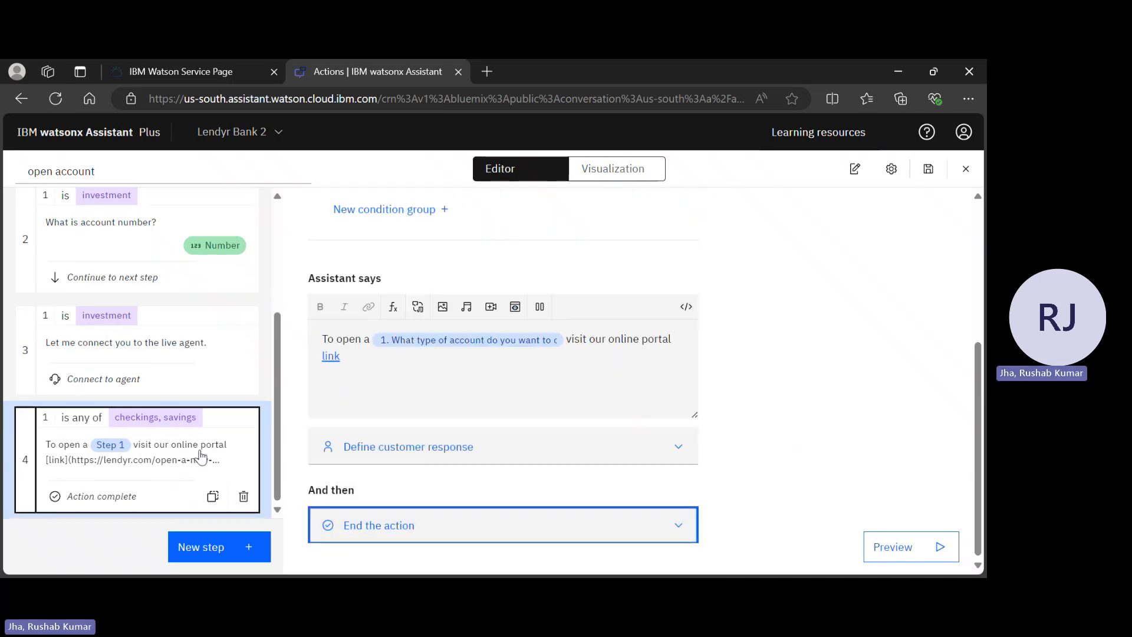
scroll(708, 348, up, 5)
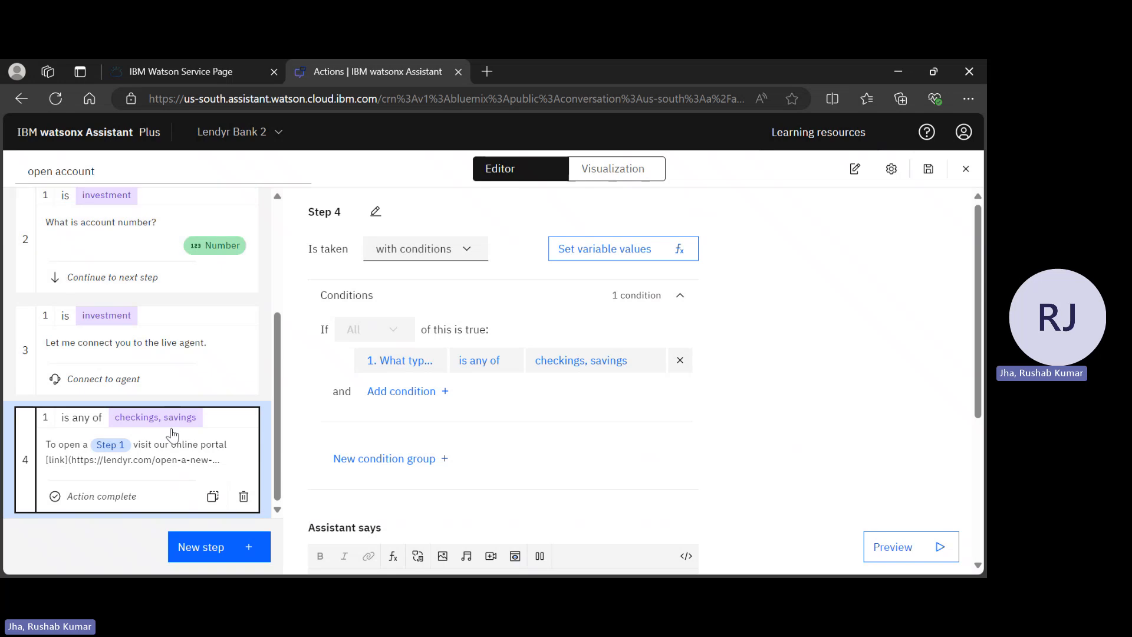
scroll(173, 435, up, 5)
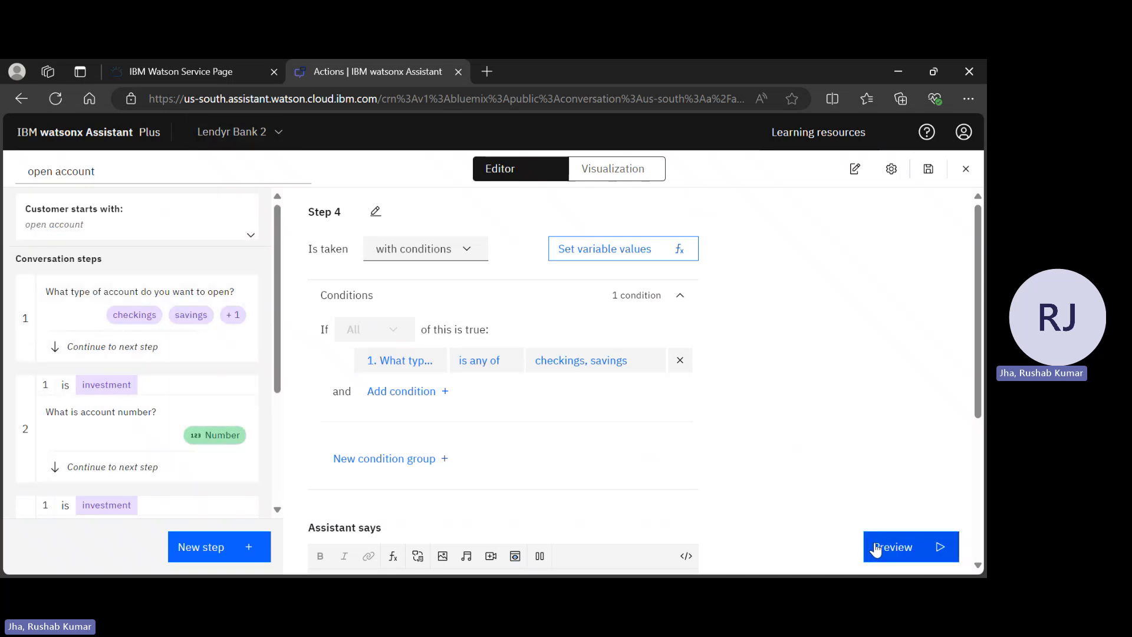
In Preview, send 'open an account', choose investment, and enter a test account number
click(876, 549)
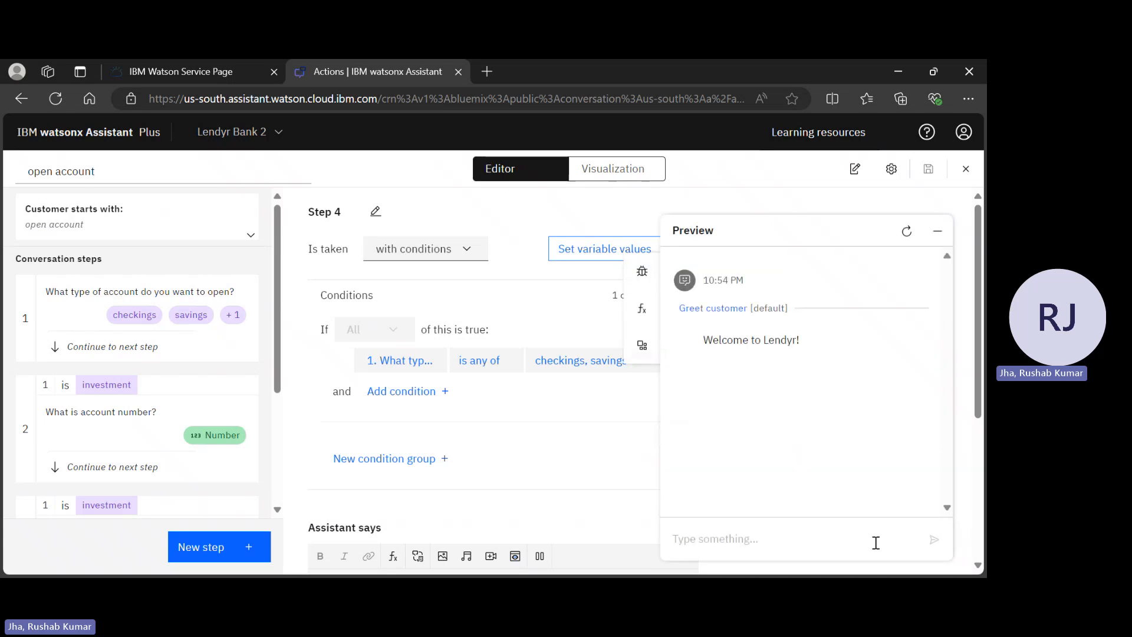
click(843, 541)
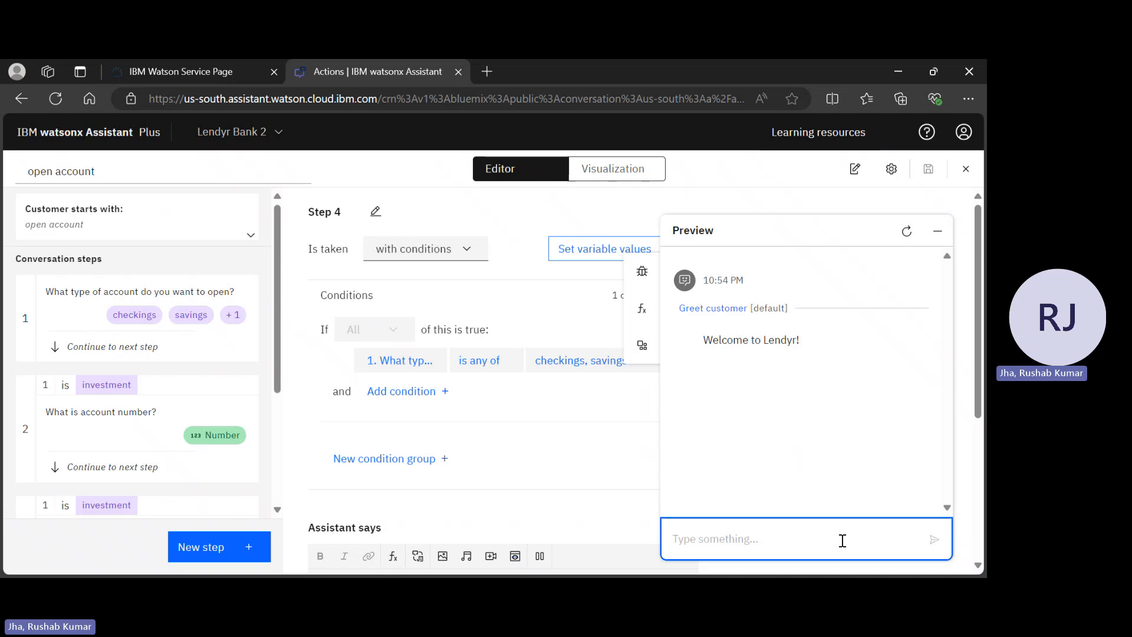
text(open an account)
key(Return)
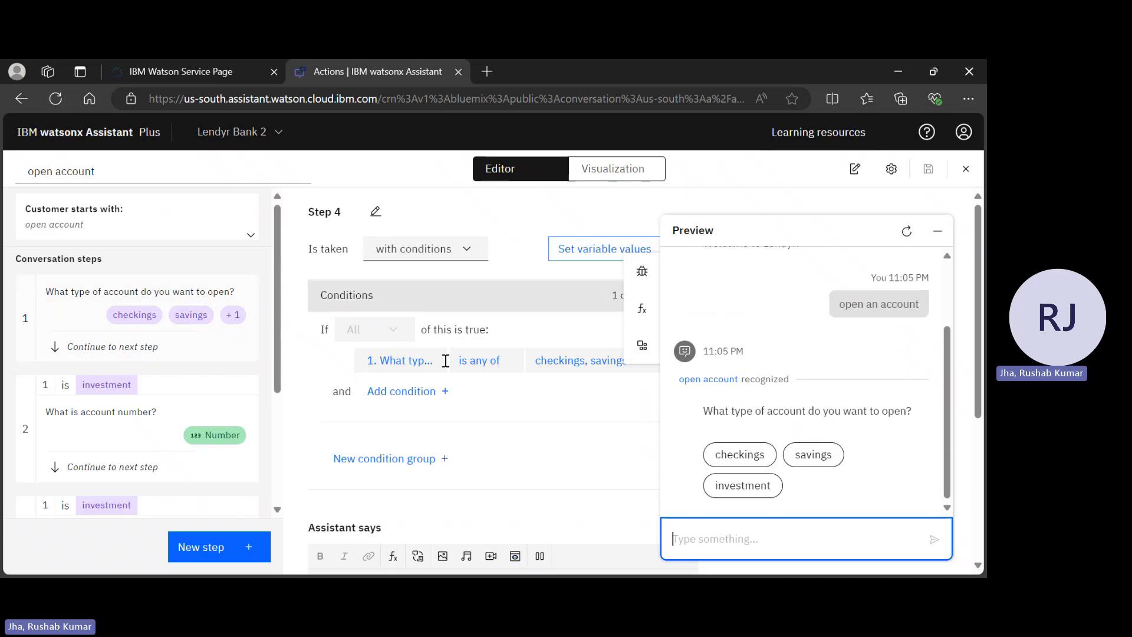
click(743, 482)
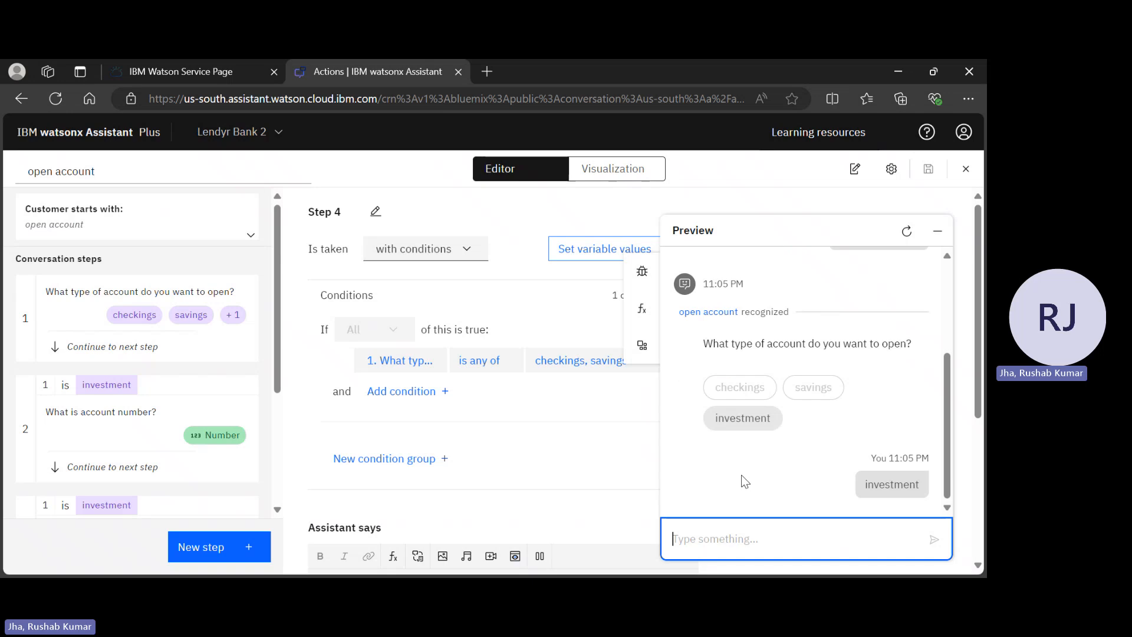
scroll(235, 425, down, 3)
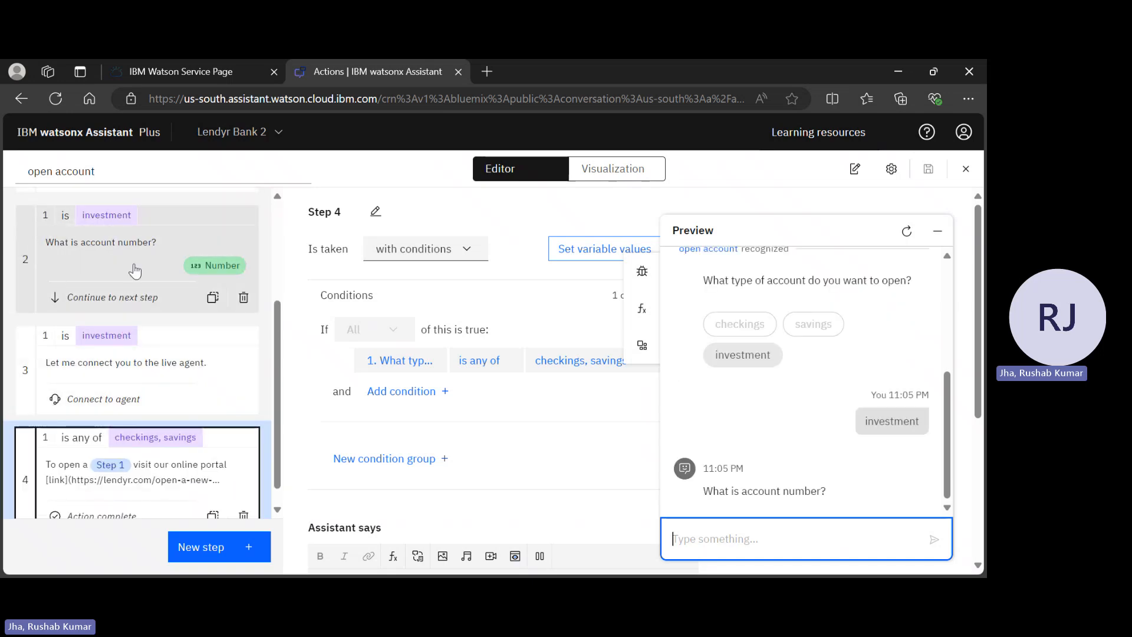
text(123456)
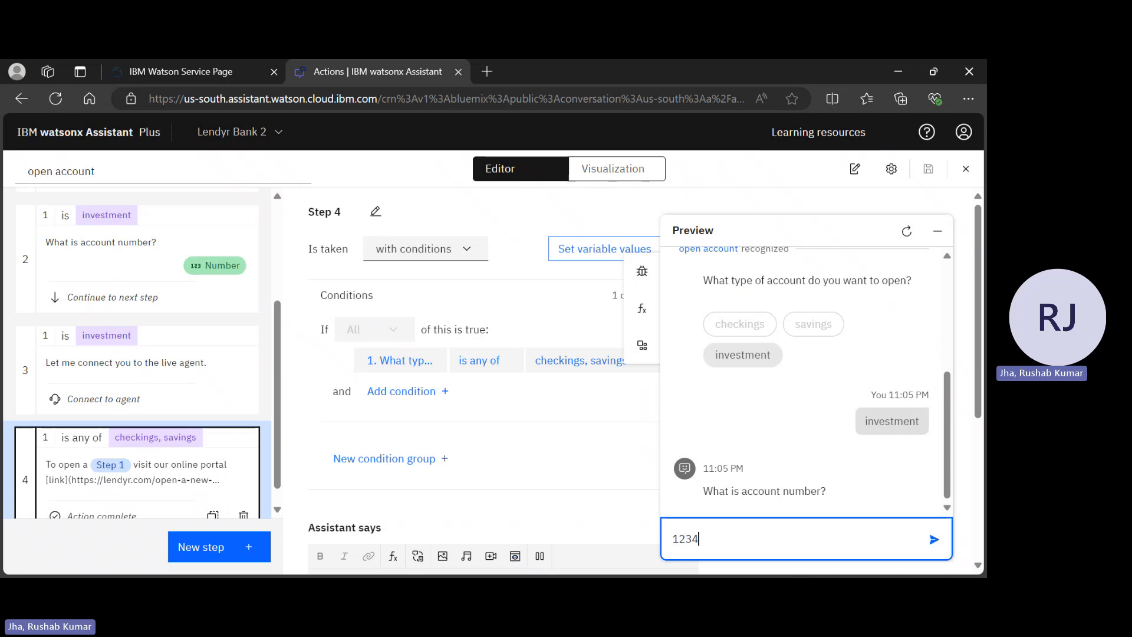
key(Return)
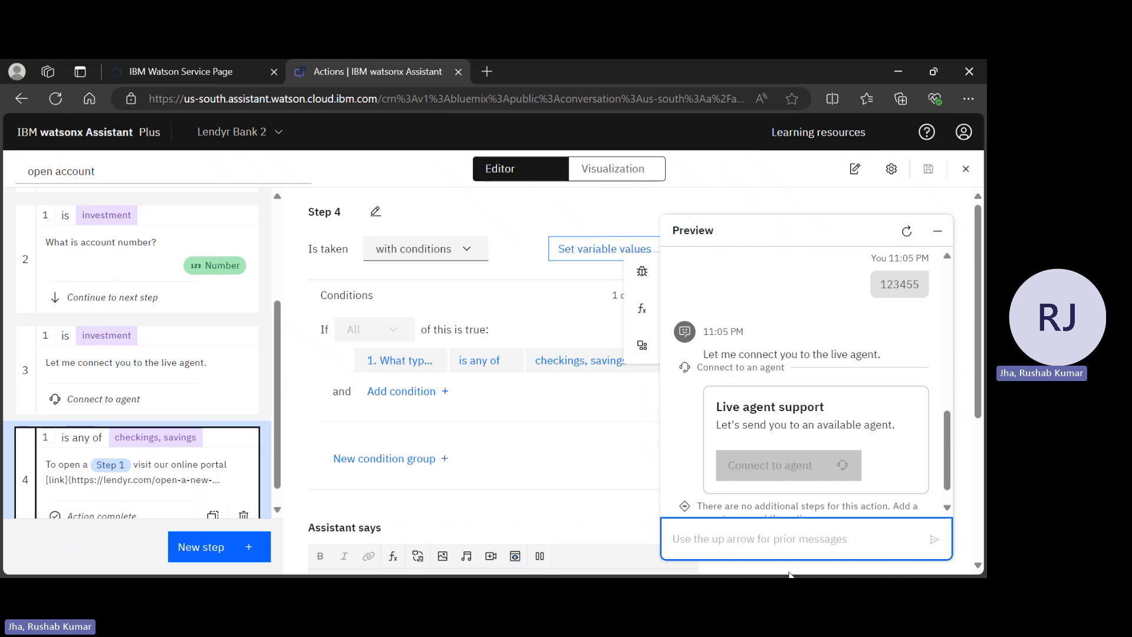
Send 'i want to open a checking account' in the preview chat
text(i w)
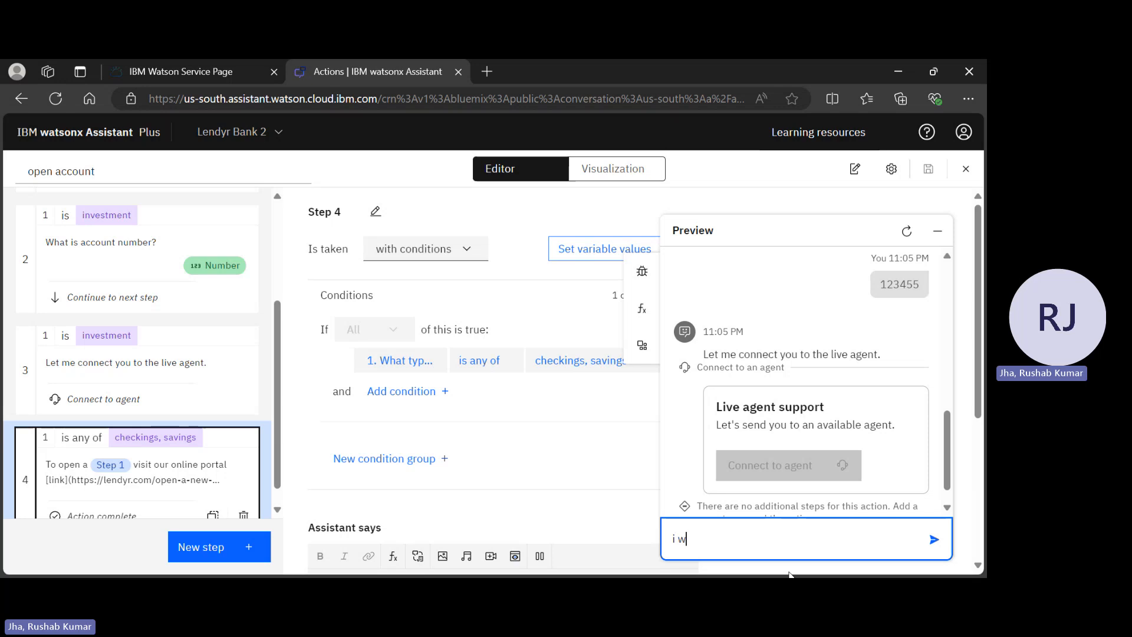
text(ant to ope)
key(BackSpace)
key(BackSpace)
text(pen a)
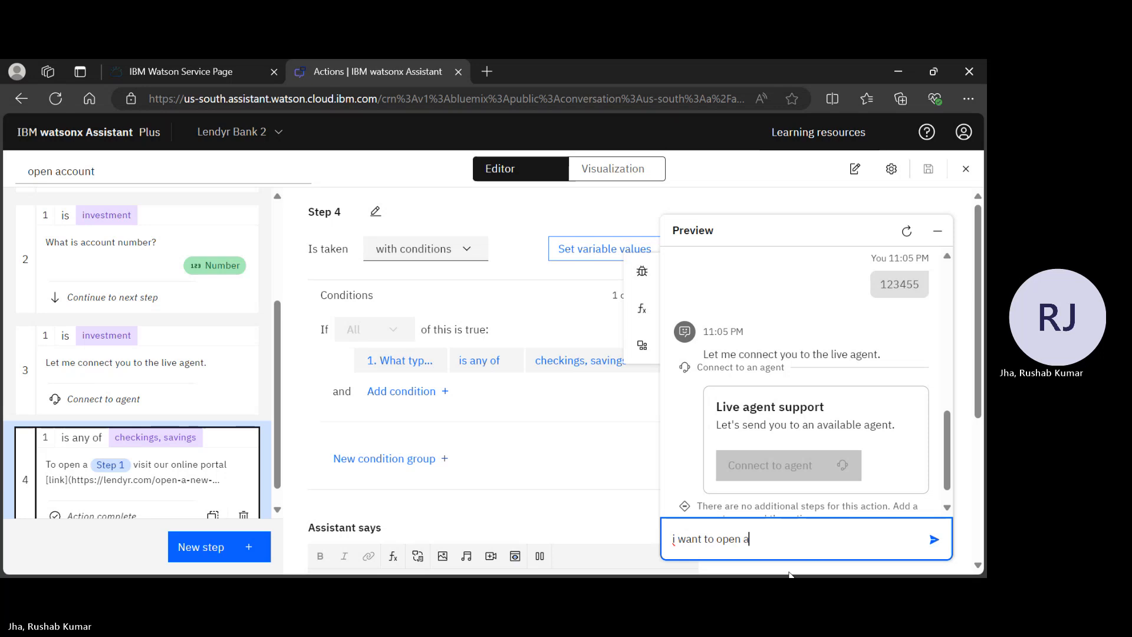
text( checking)
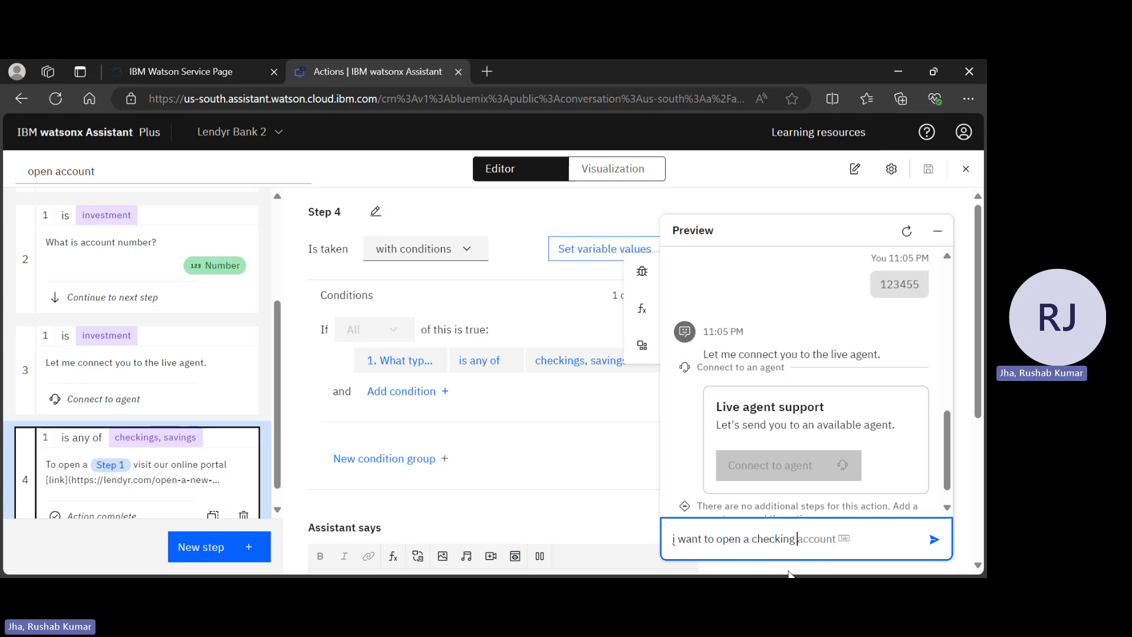
key(Tab)
key(Return)
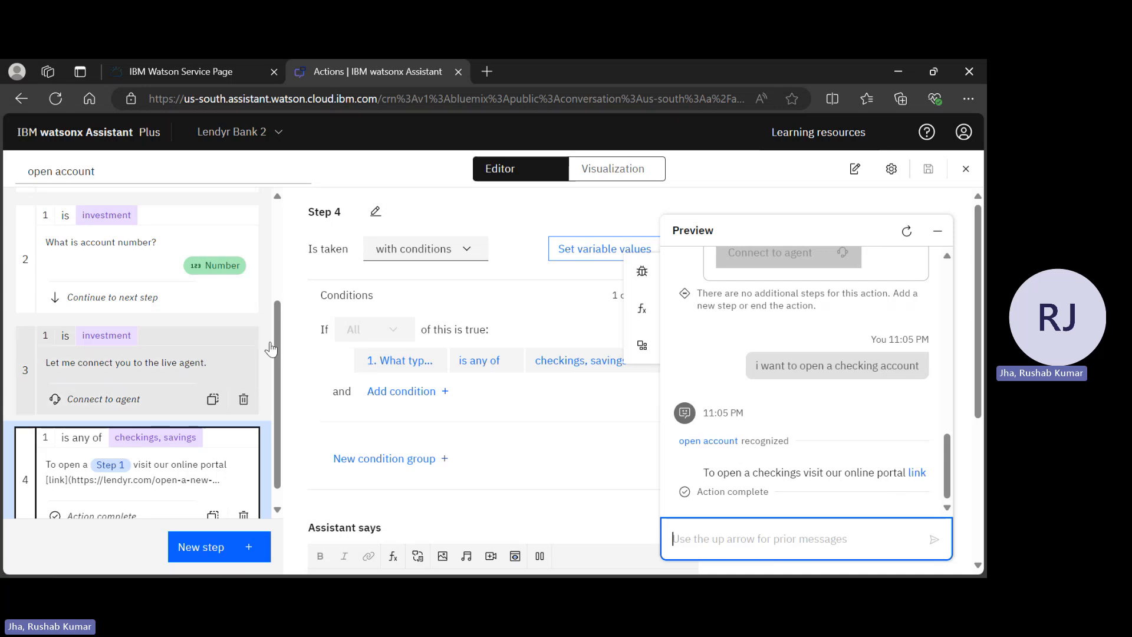
scroll(141, 380, down, 1)
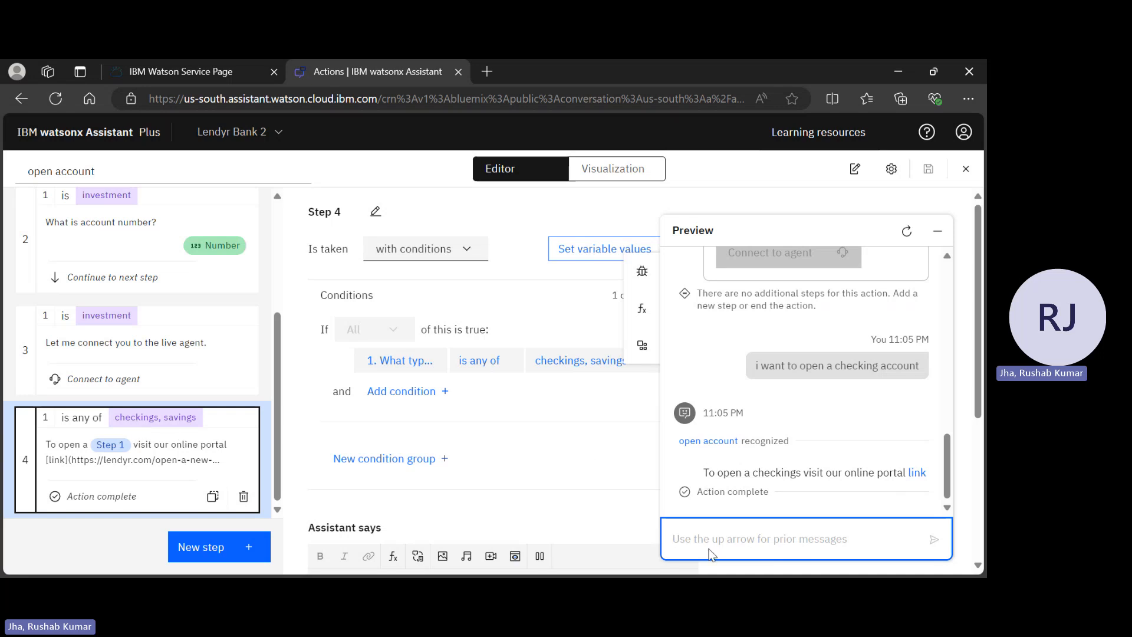
Send 'i want to open a savings account' and review the portal-link replies
text(i want to)
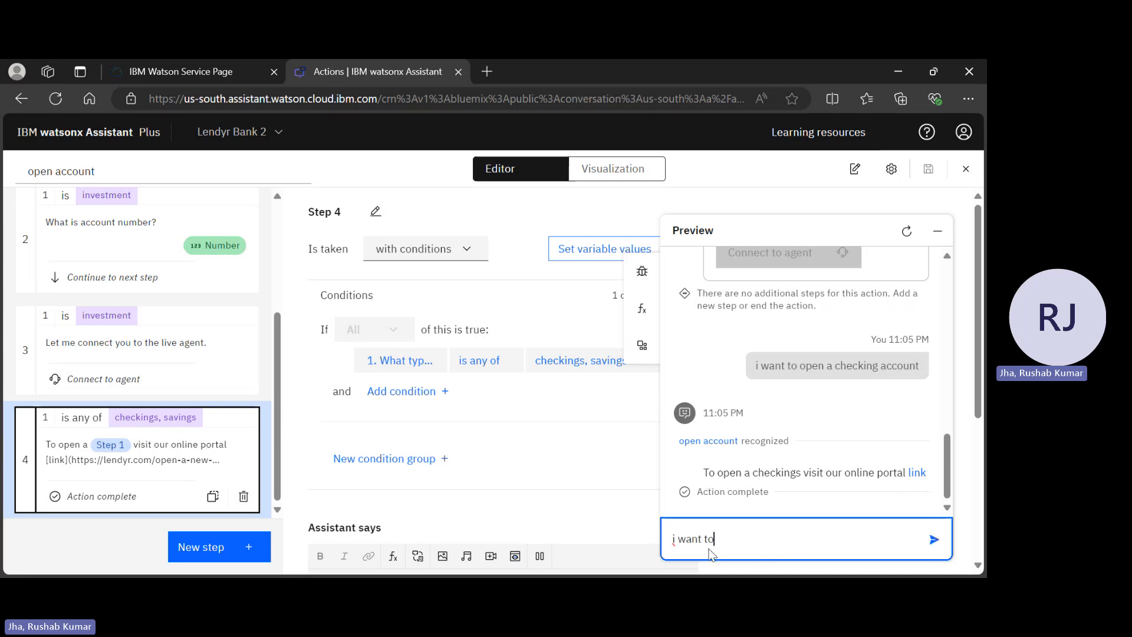
text( open a savings av)
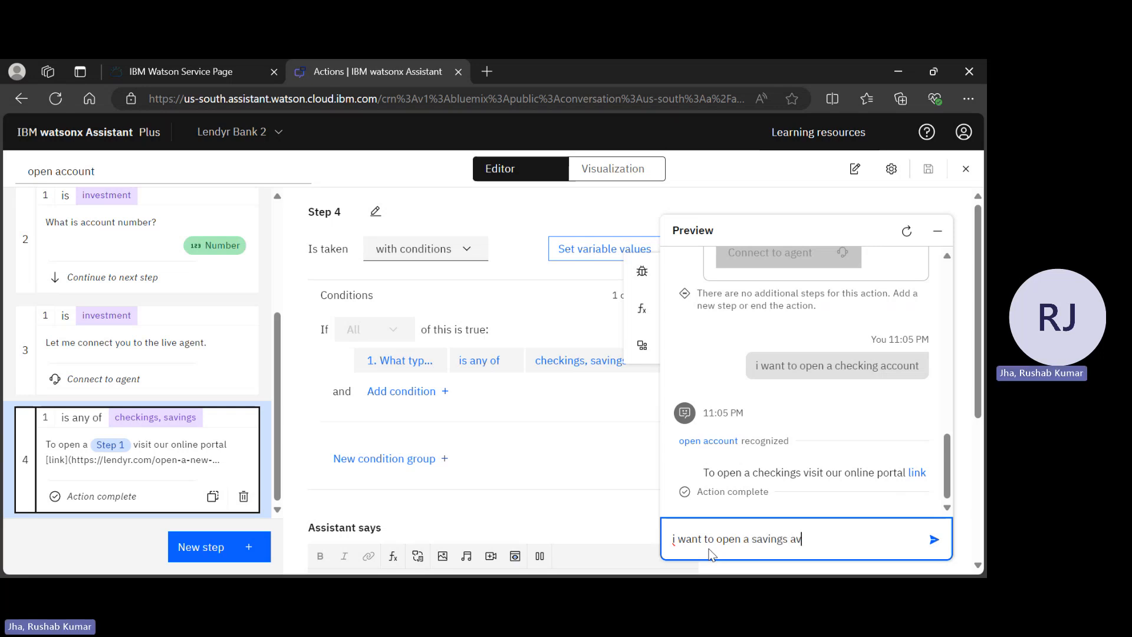
key(BackSpace)
text(ccount)
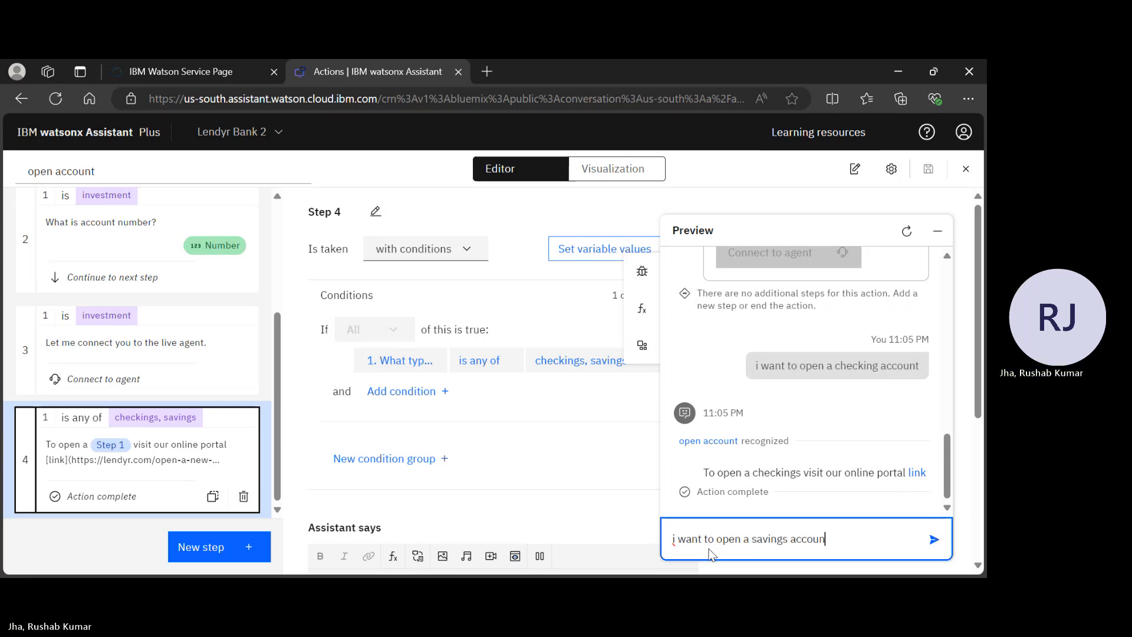
key(Return)
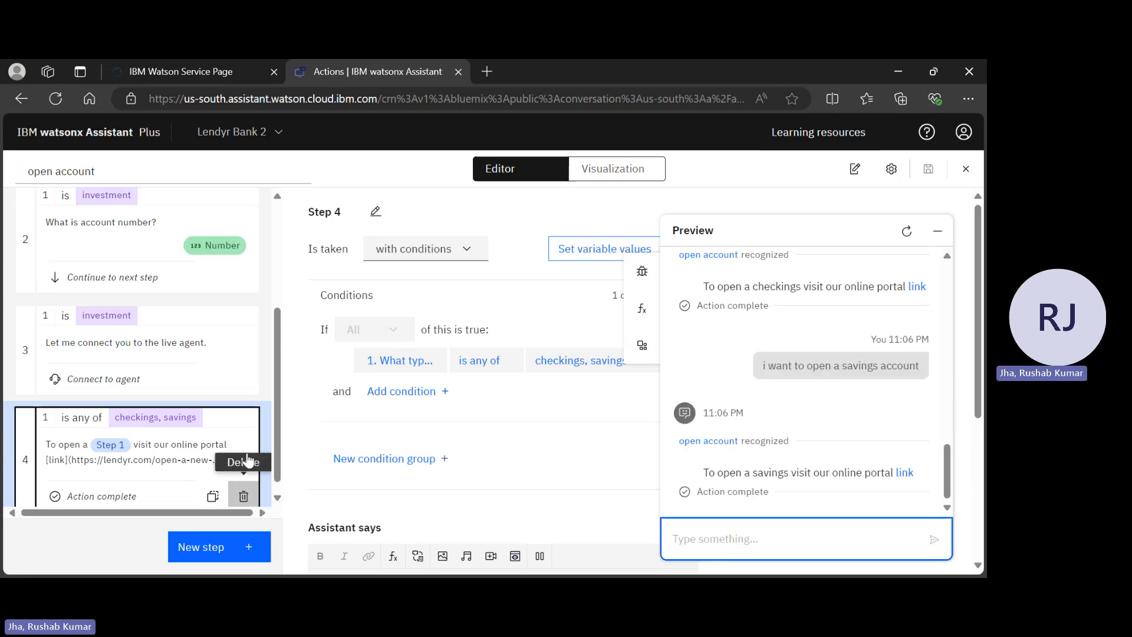
scroll(75, 330, up, 4)
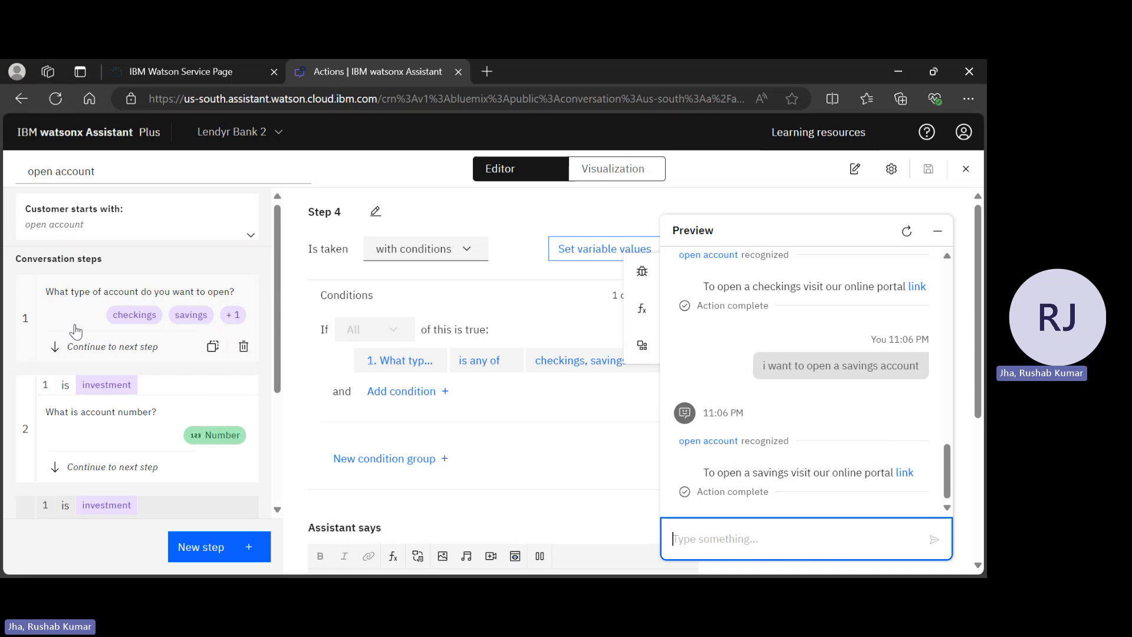
Add 'I want to open a new account' as an example phrase, then close Preview and go Home
click(72, 209)
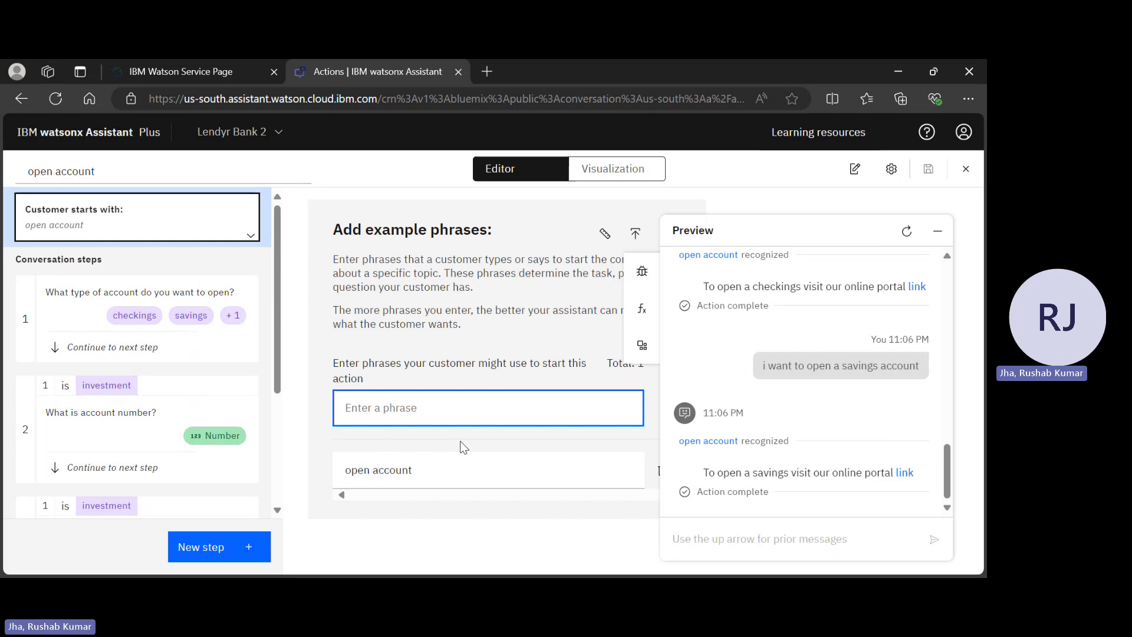
text(I wa)
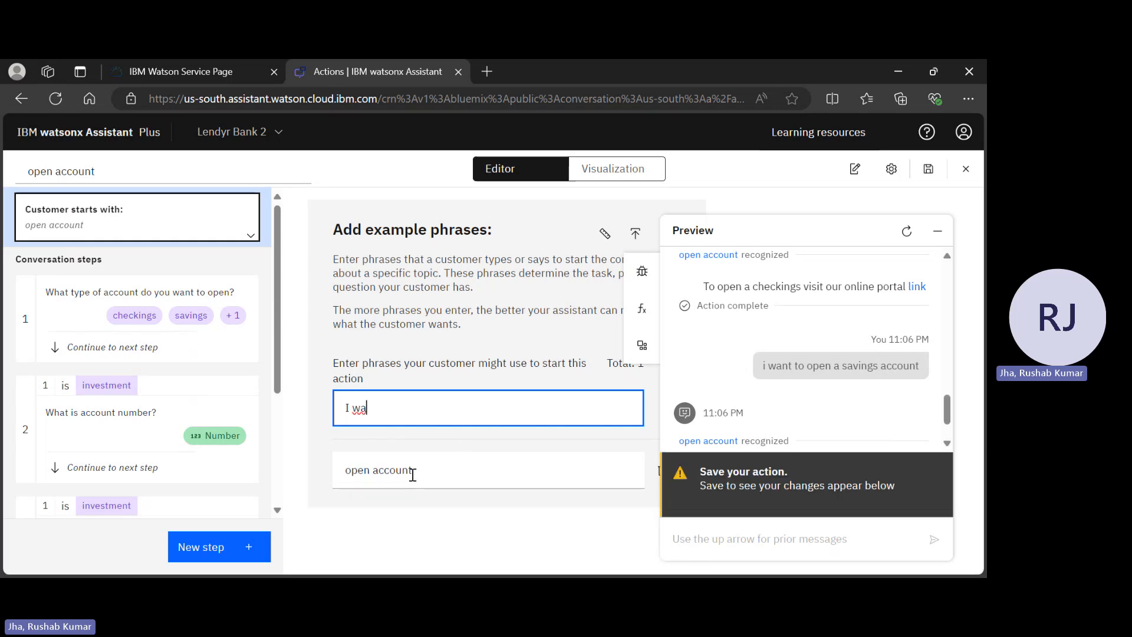
text(nt to open a new acc)
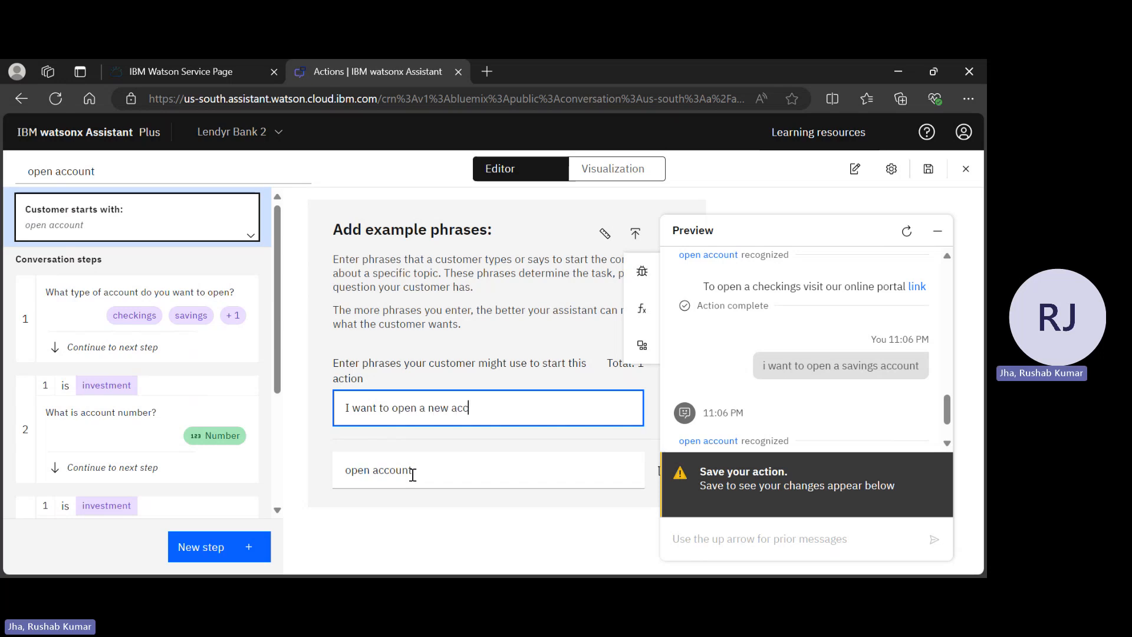
text(ount)
key(Return)
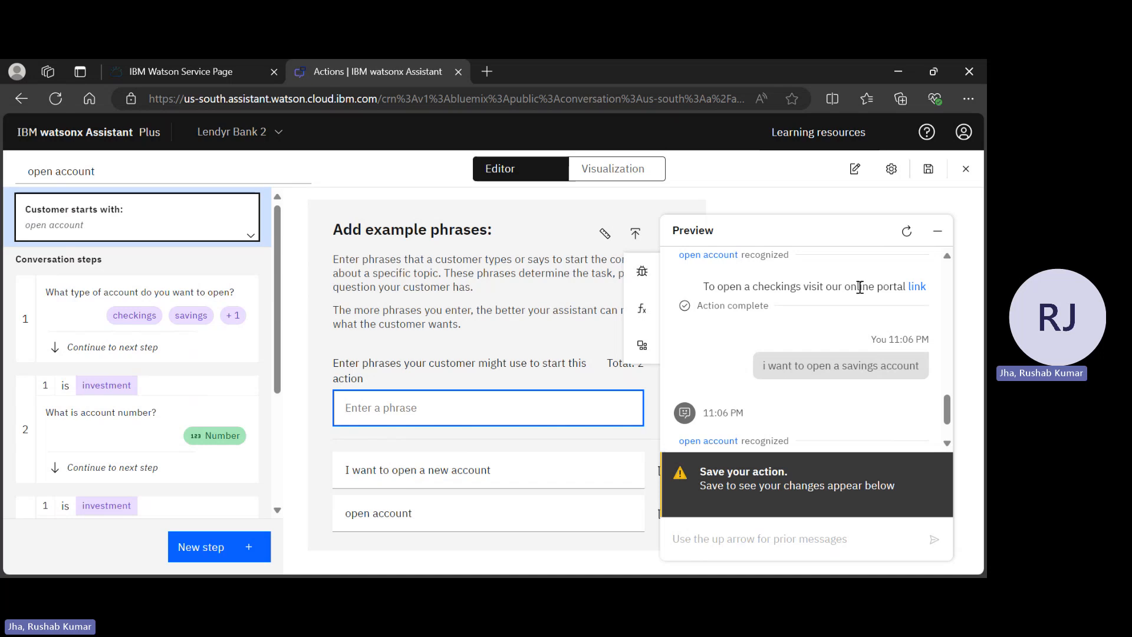
click(937, 243)
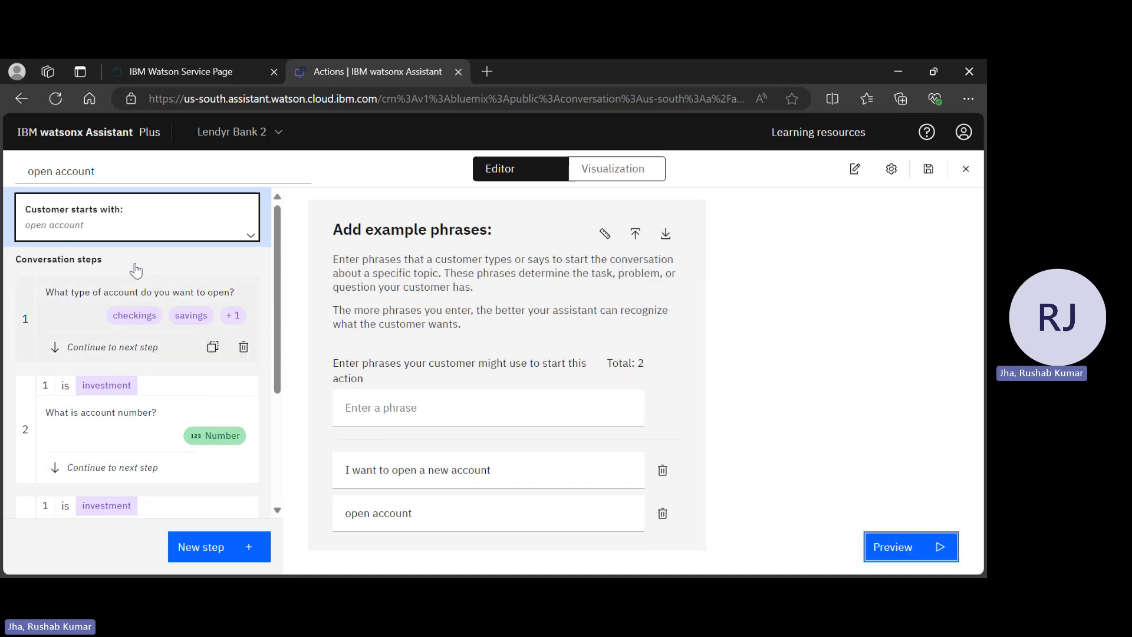
click(81, 132)
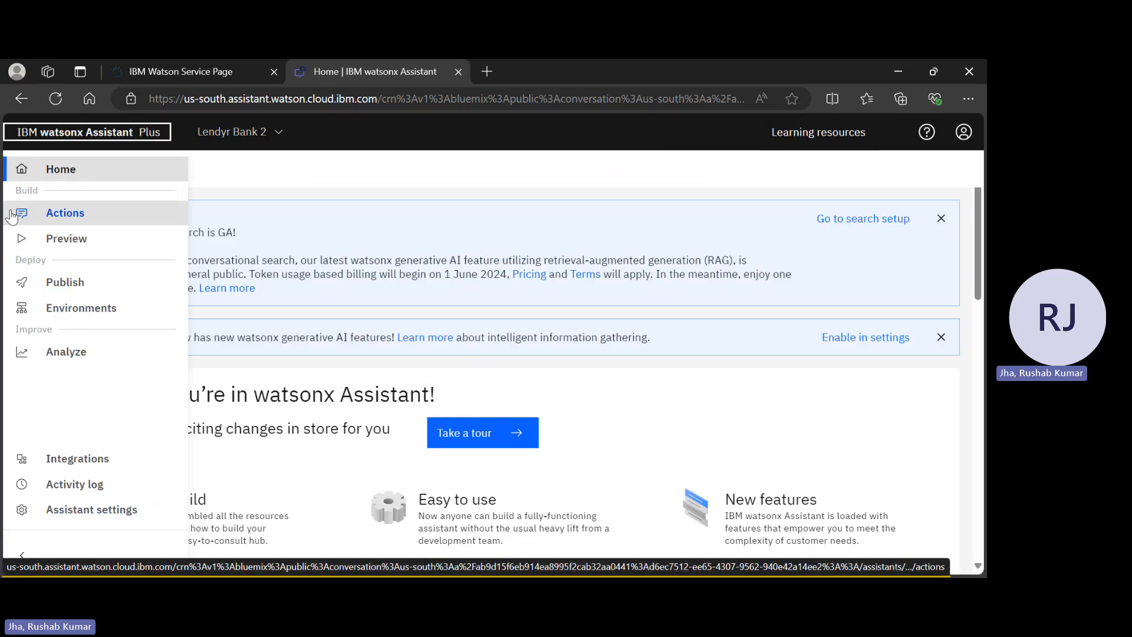
In Actions, clear the 'open' filter and open the Pay Bills action
click(13, 213)
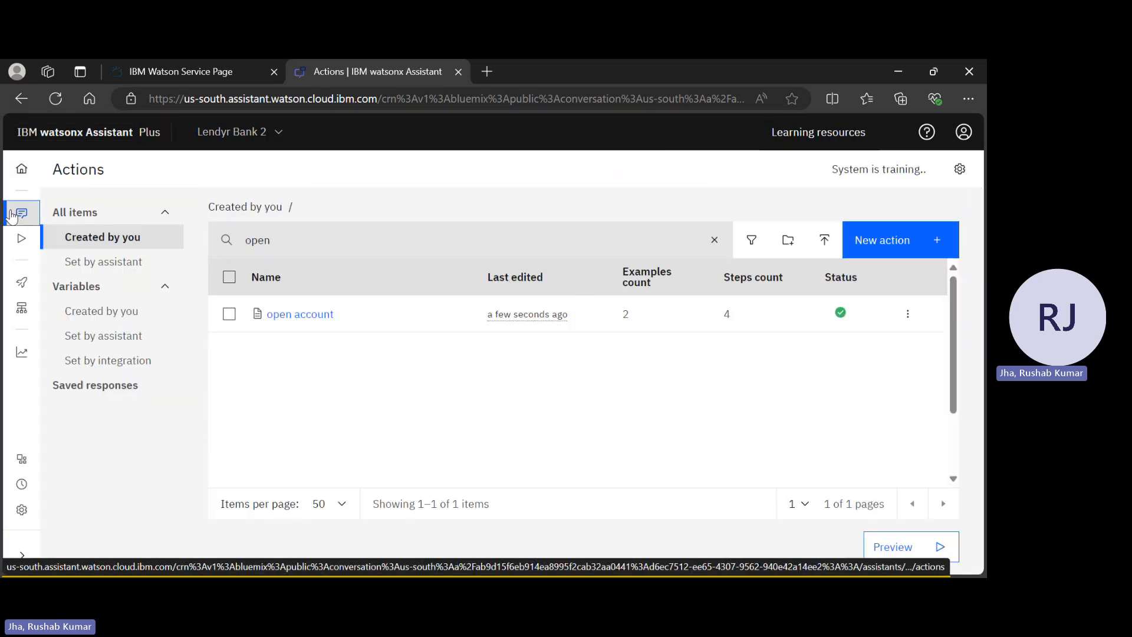
click(714, 240)
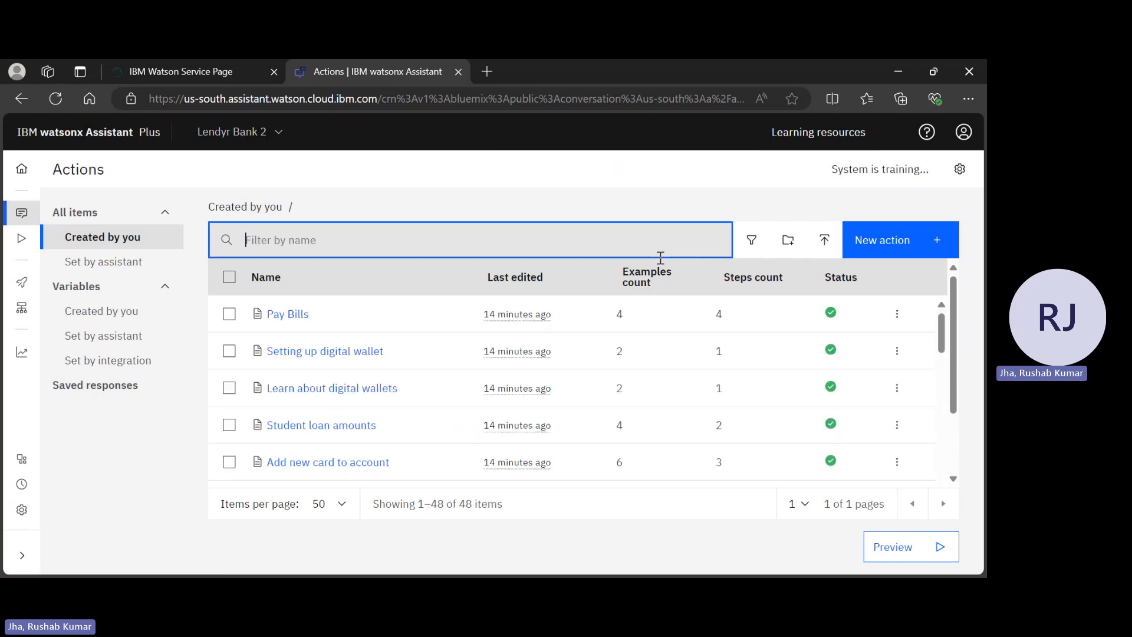
click(293, 318)
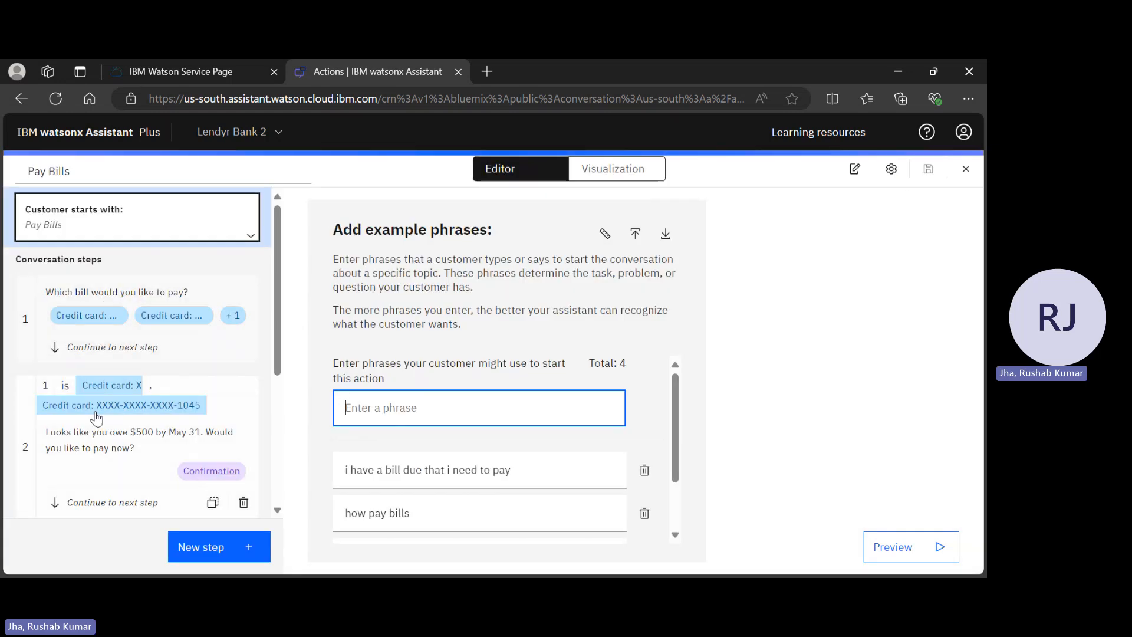
Open Pay Bills step 1 and scroll through the action's Visualization flowchart
click(114, 293)
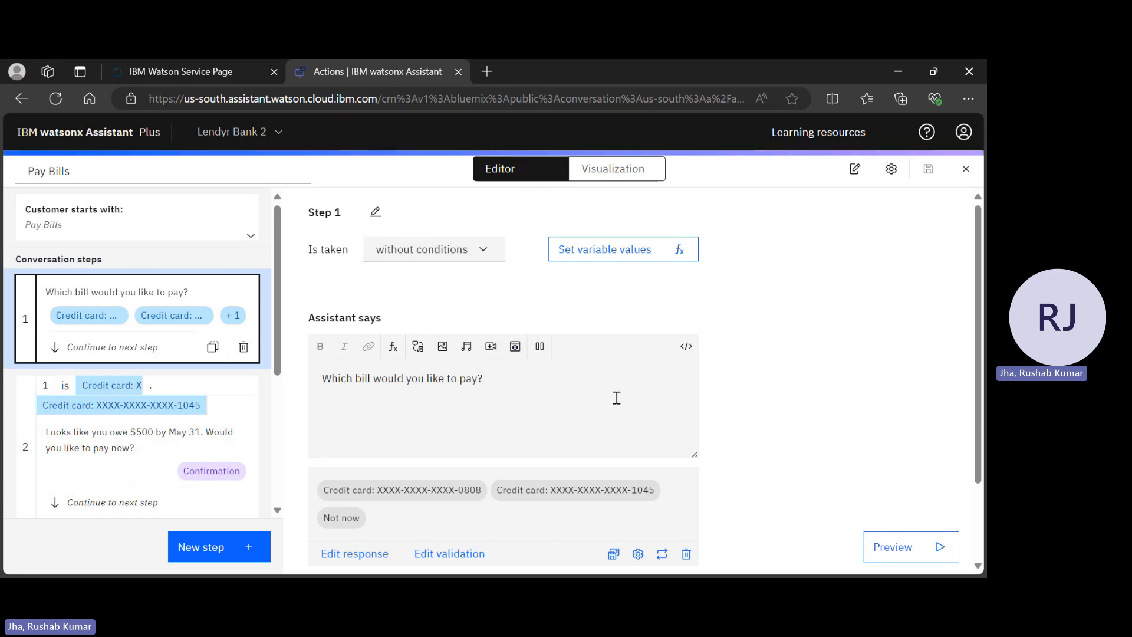
click(607, 171)
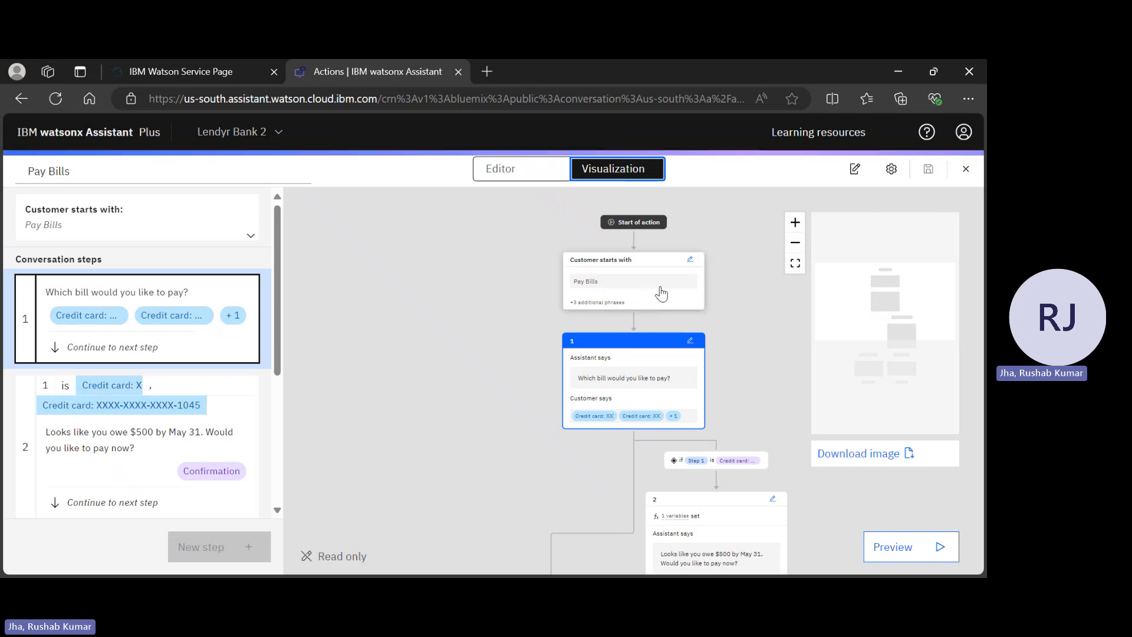
scroll(647, 303, down, 1)
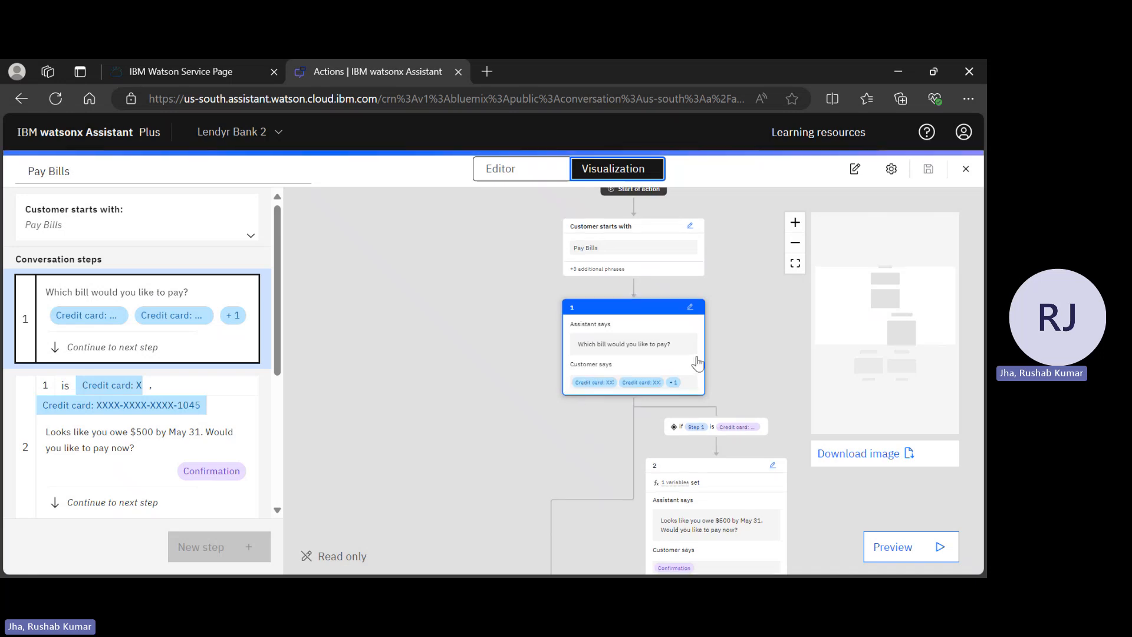
scroll(696, 362, down, 1)
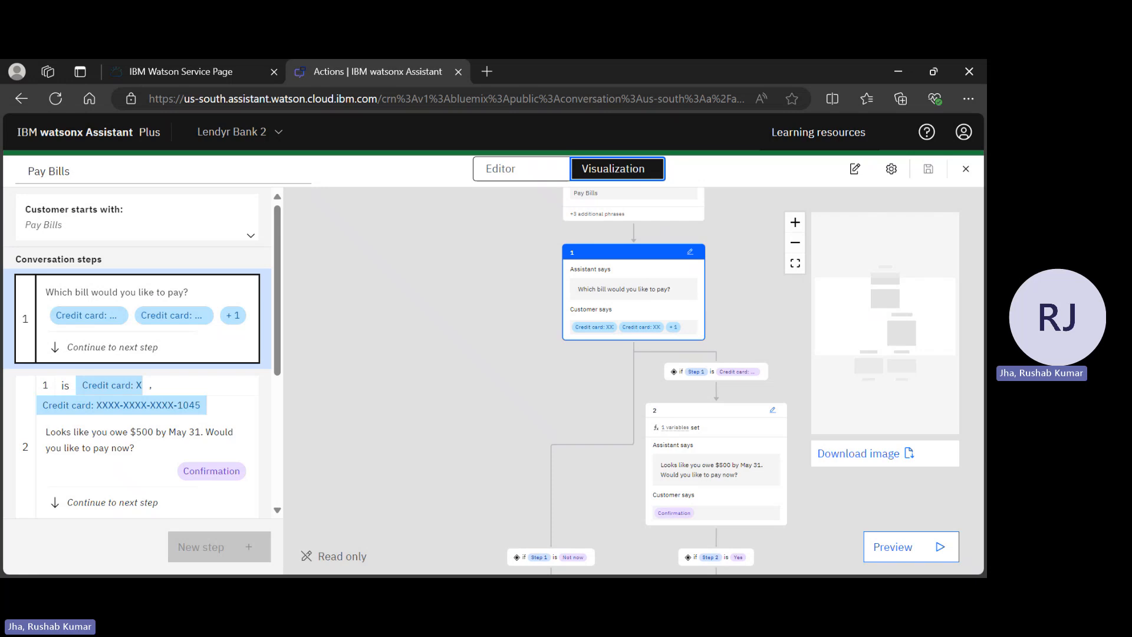
scroll(442, 323, down, 2)
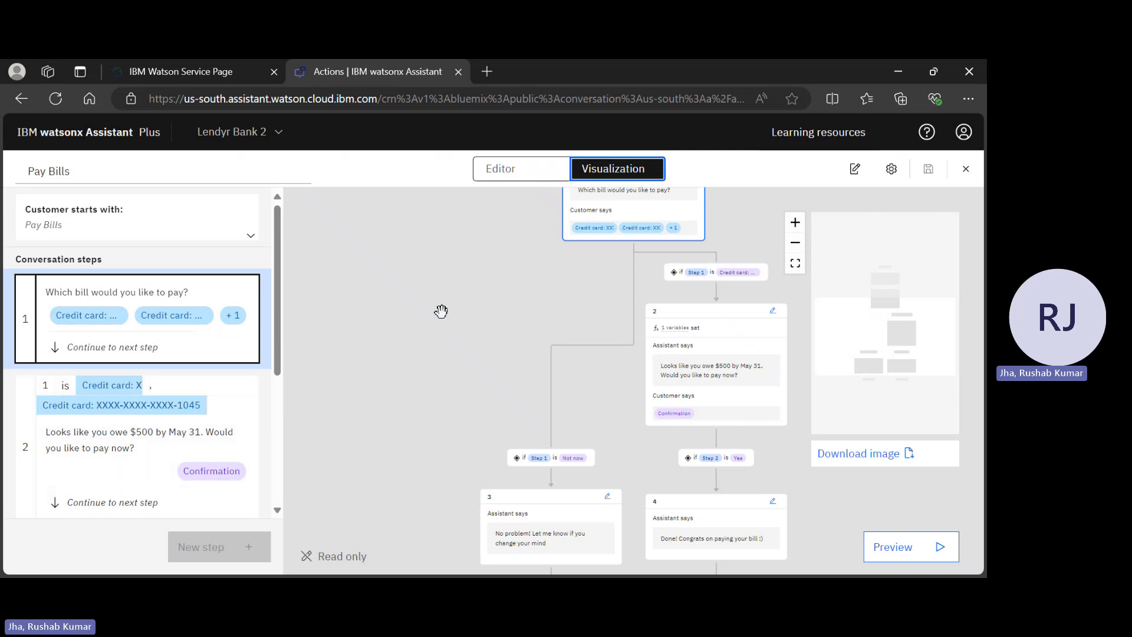
scroll(441, 311, up, 10)
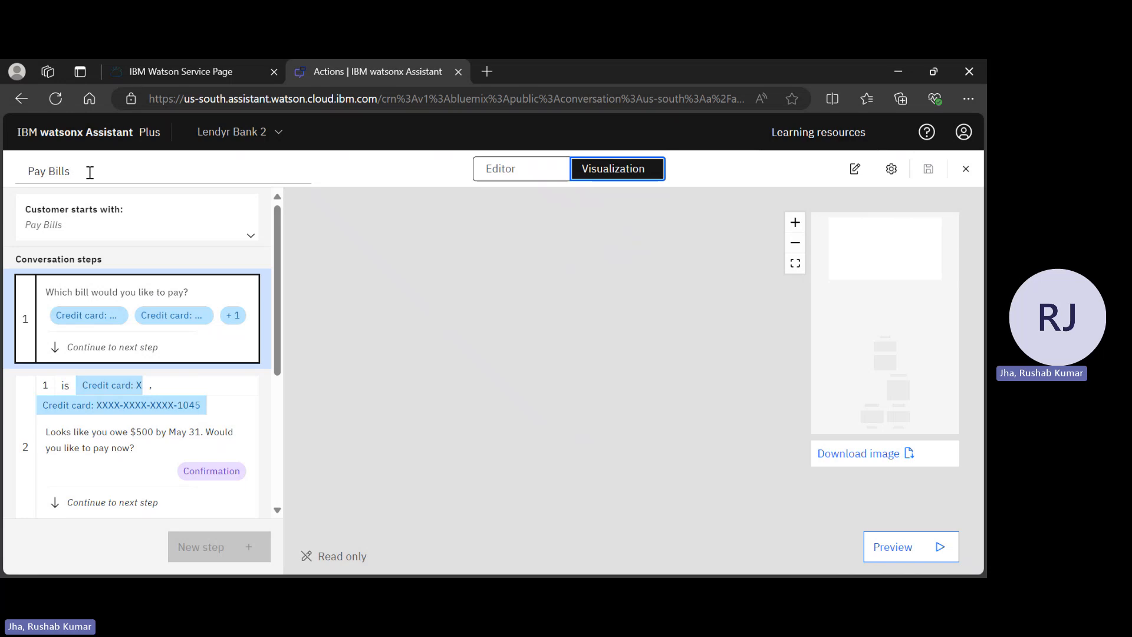
Review the unpublished draft changes under Publish, then open the assistant Preview page
click(47, 135)
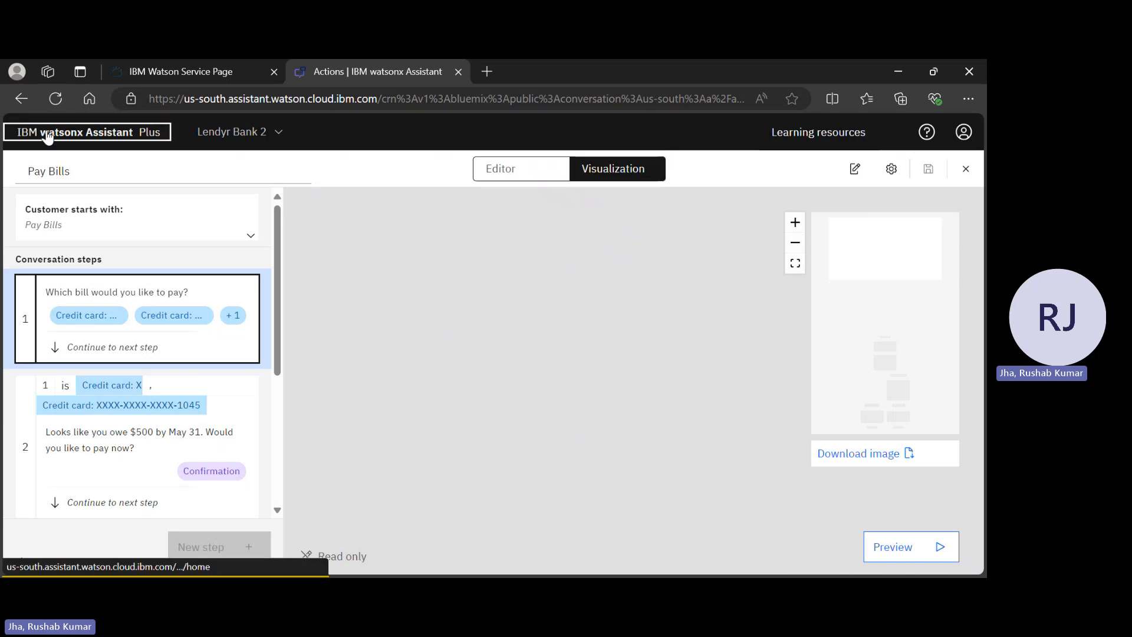
mouse_move(3, 174)
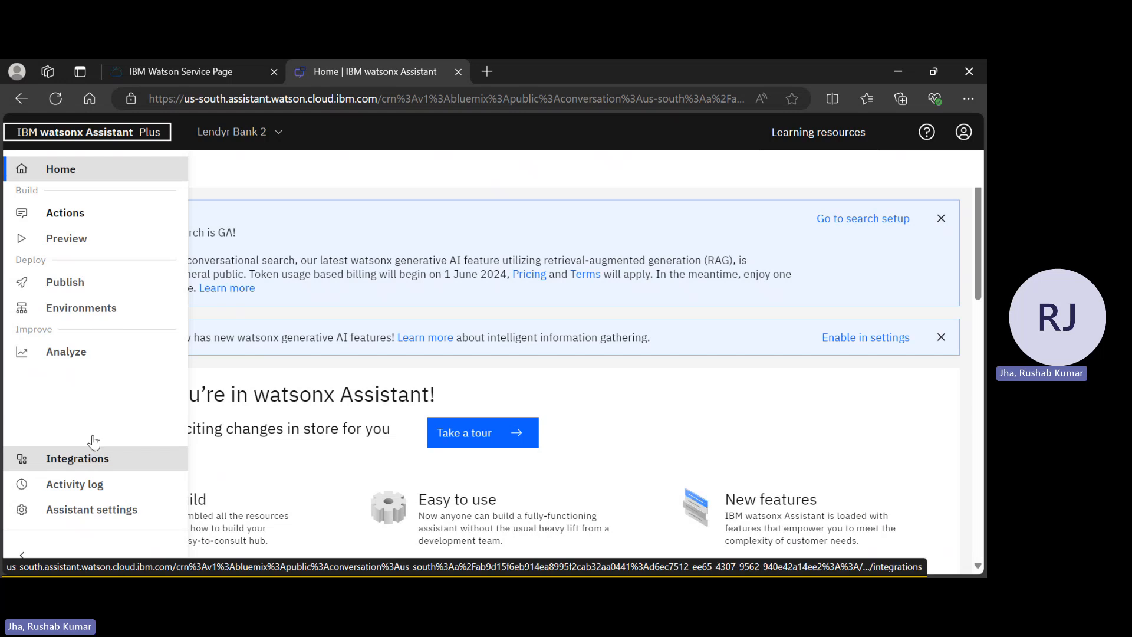
click(129, 283)
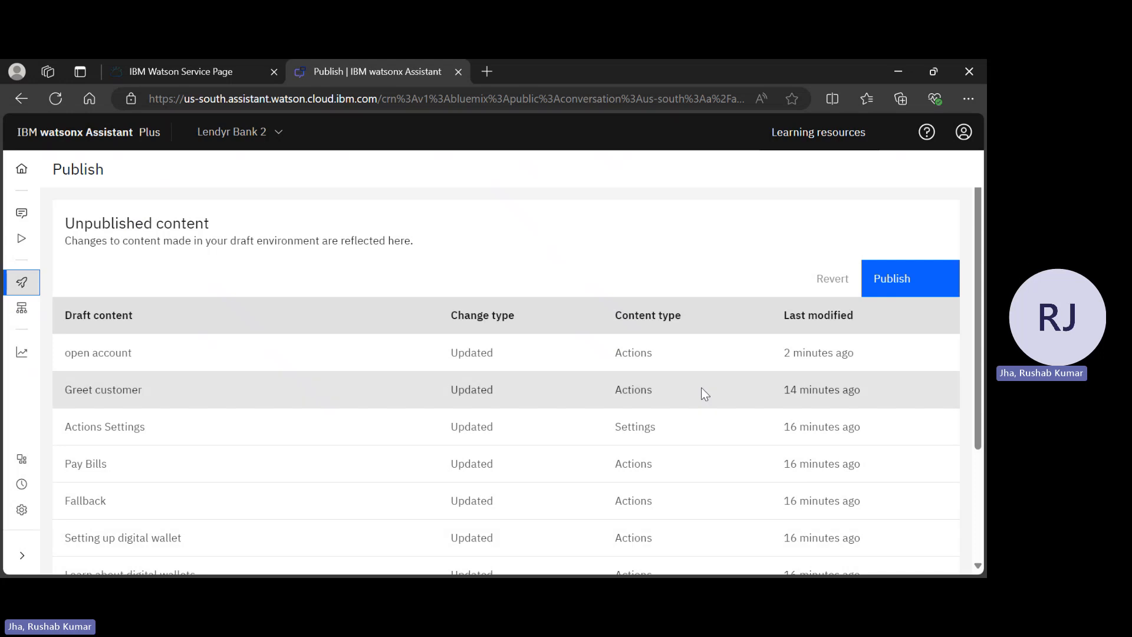
mouse_move(23, 285)
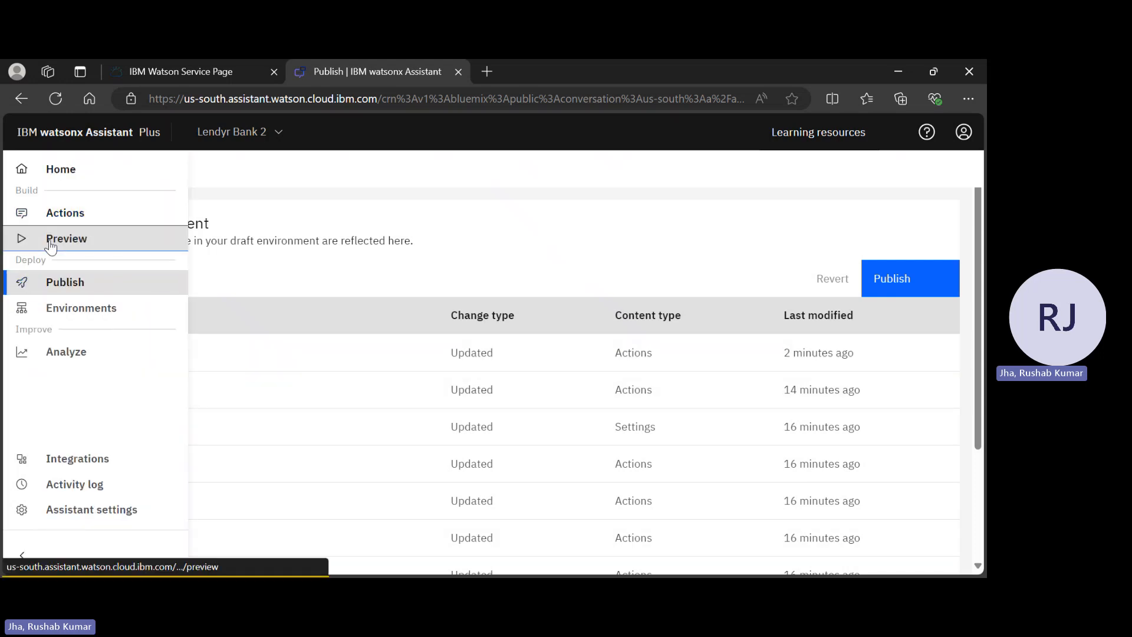
click(49, 243)
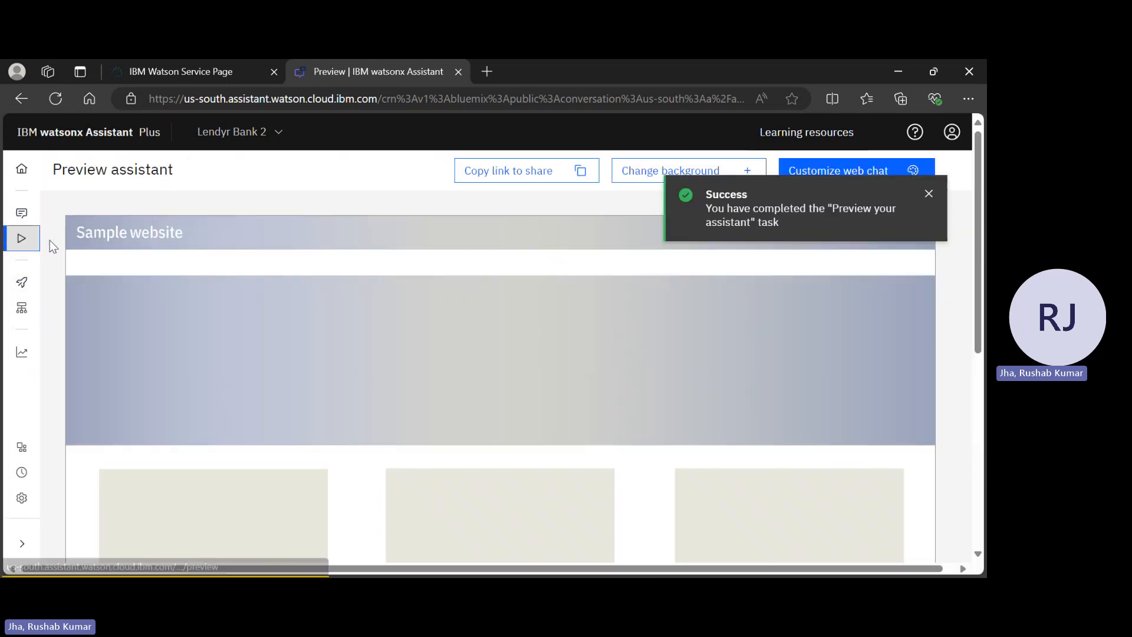
Dismiss the preview notice and show the web chat's Embed code
click(937, 195)
click(871, 177)
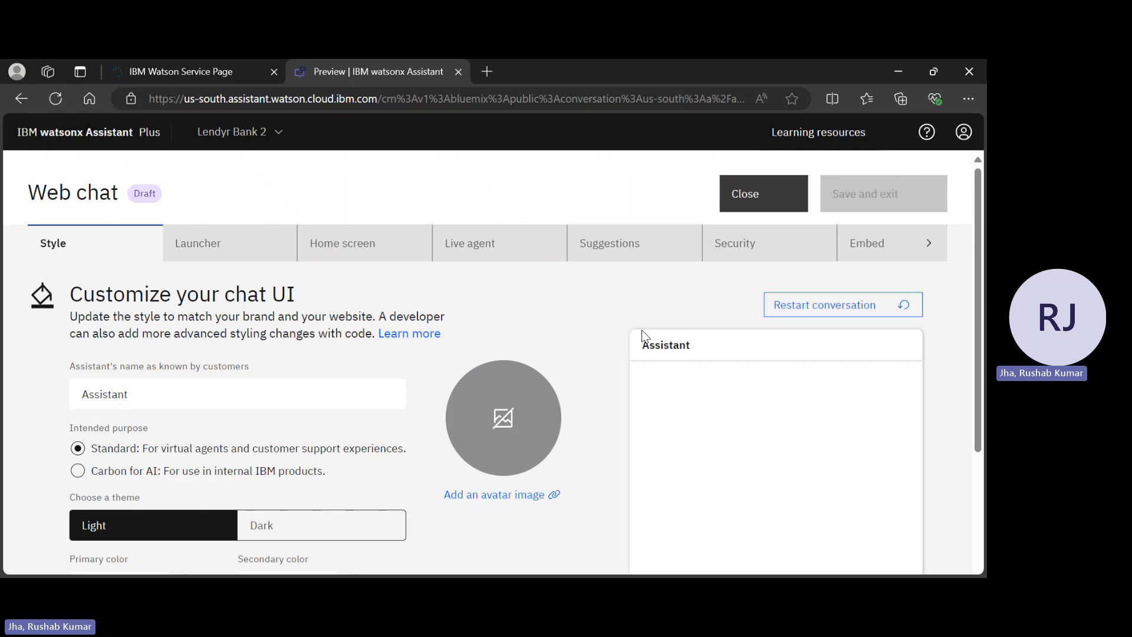
scroll(642, 258, right, 3)
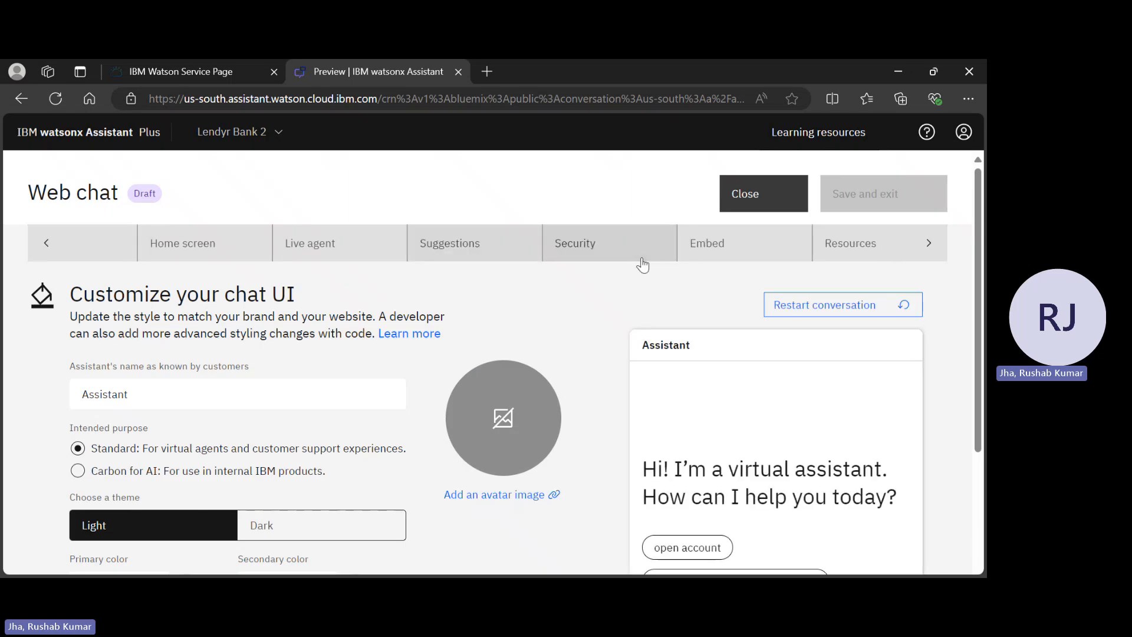
click(747, 239)
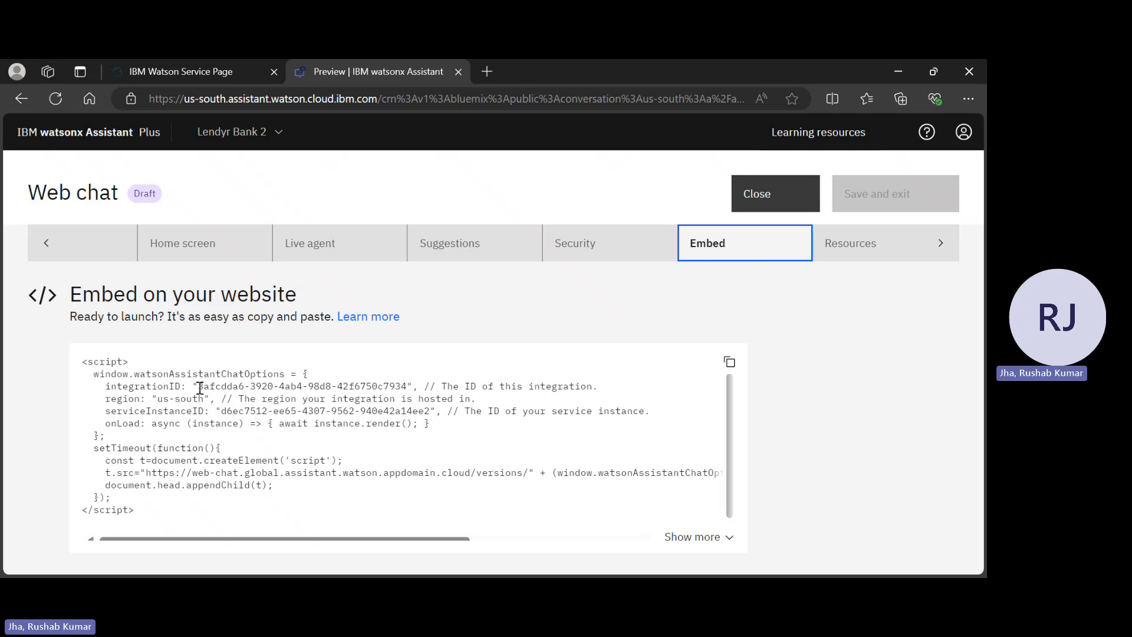
Copy the integrationID value from the embed code and switch to Notepad
drag(198, 387, 409, 390)
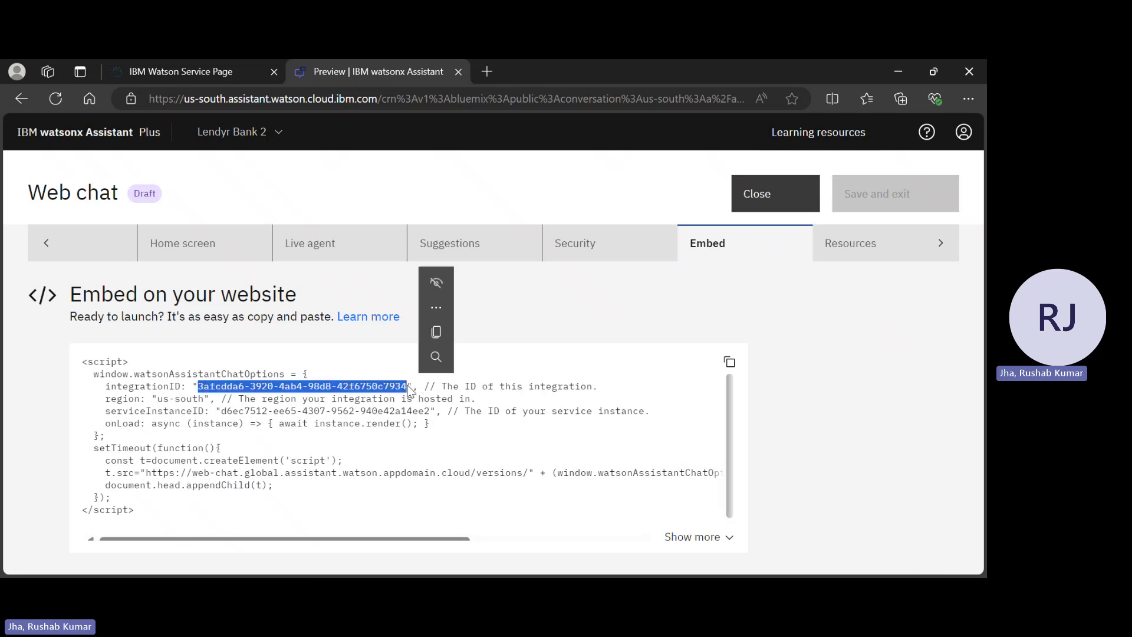
key(ctrl+c)
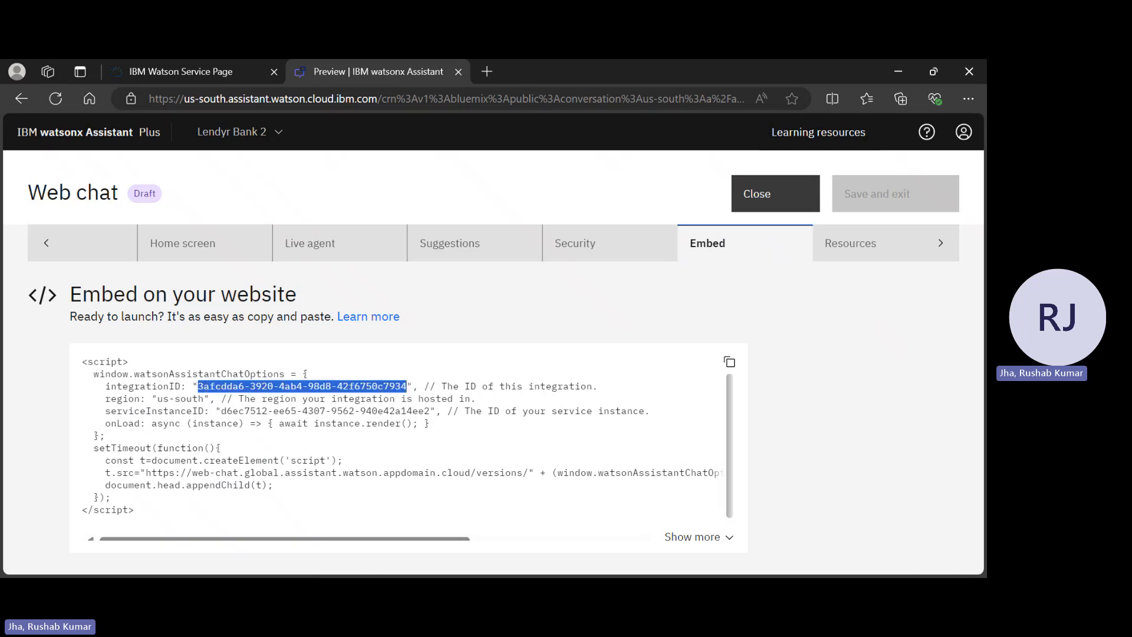
key(alt+Tab)
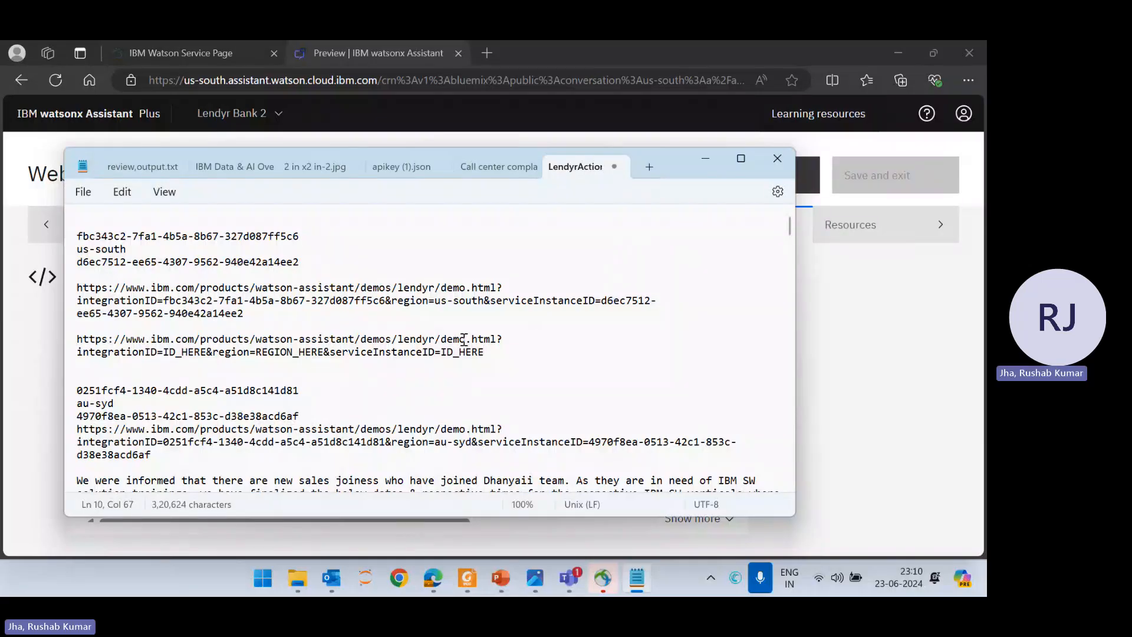
Delete the old ID block and its URL from the top of the notes
drag(488, 352, 50, 342)
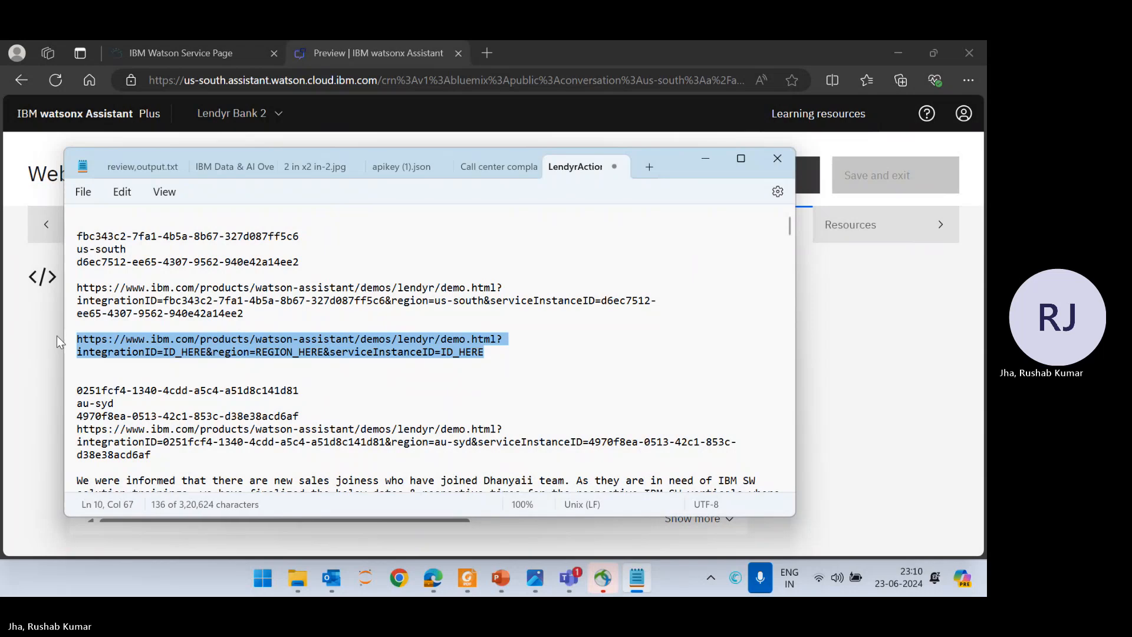
drag(249, 314, 34, 214)
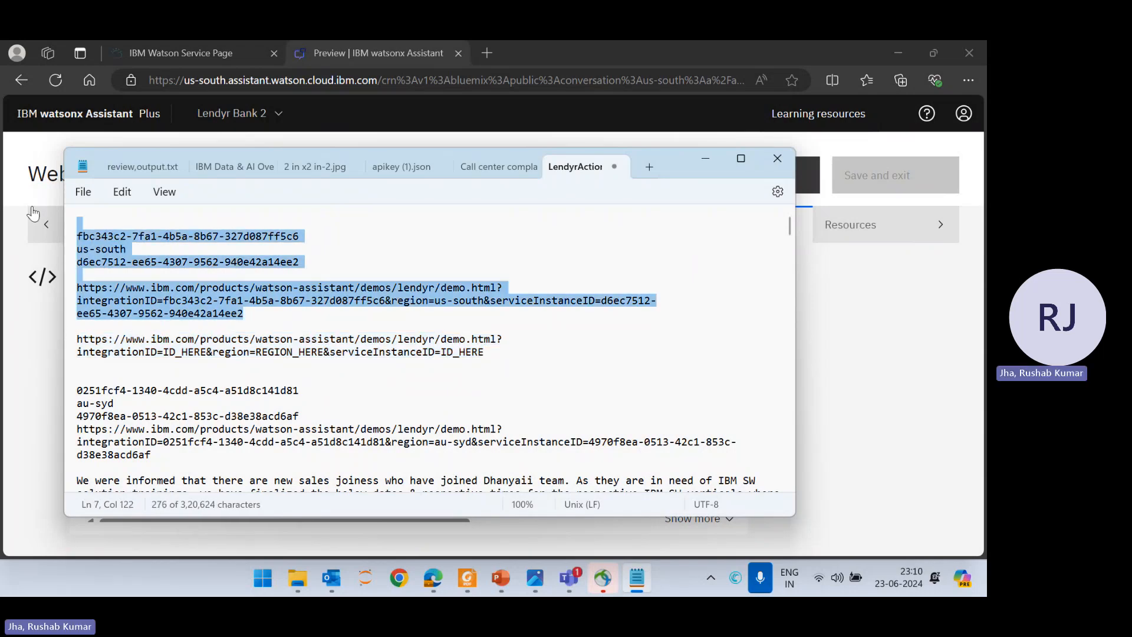
key(Delete)
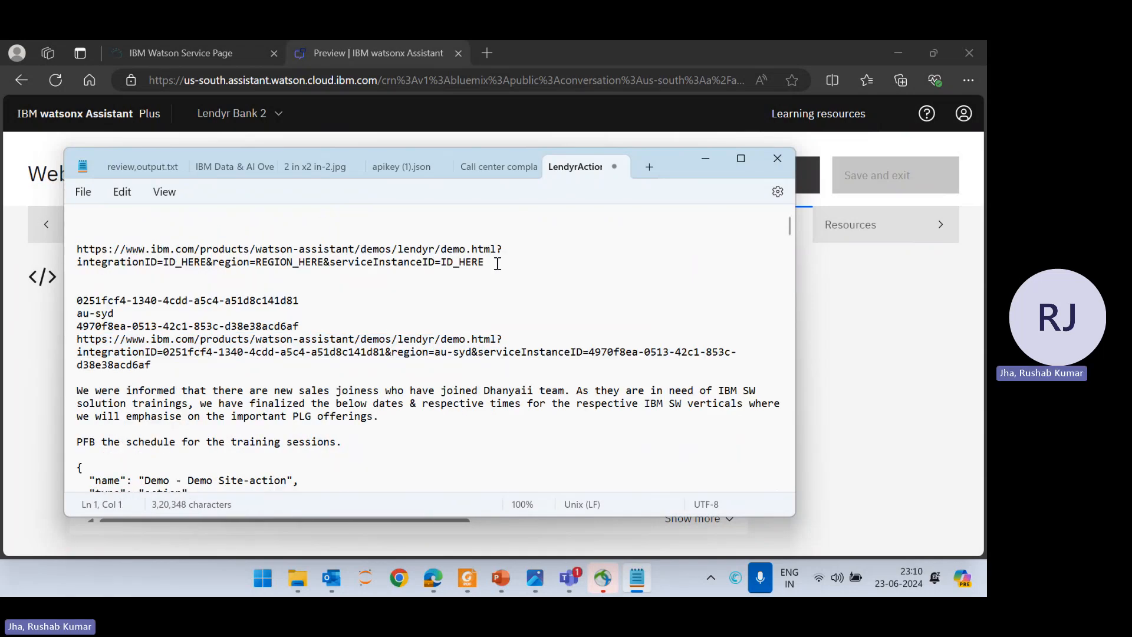
drag(501, 261, 80, 257)
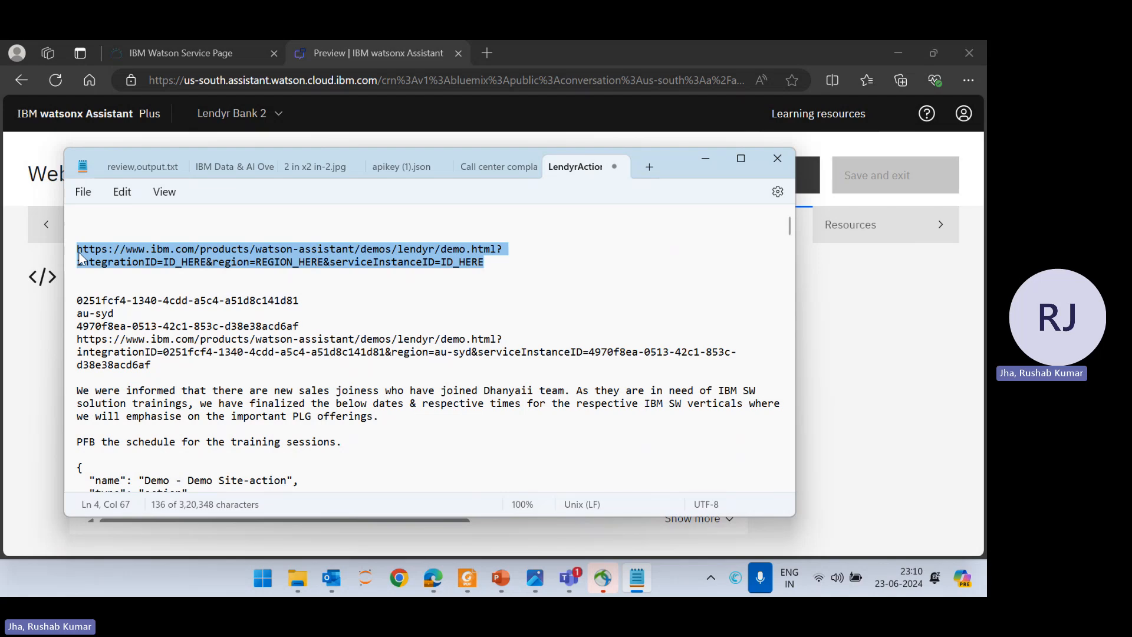
click(96, 225)
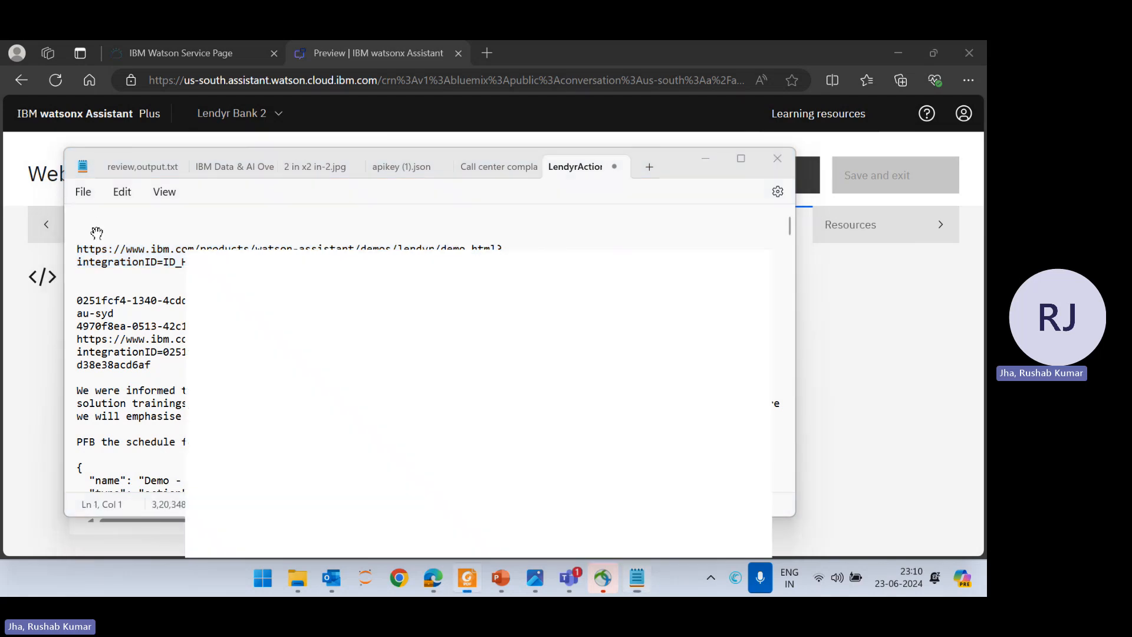
Paste the new integration ID on the first line of the notes
key(alt+Tab)
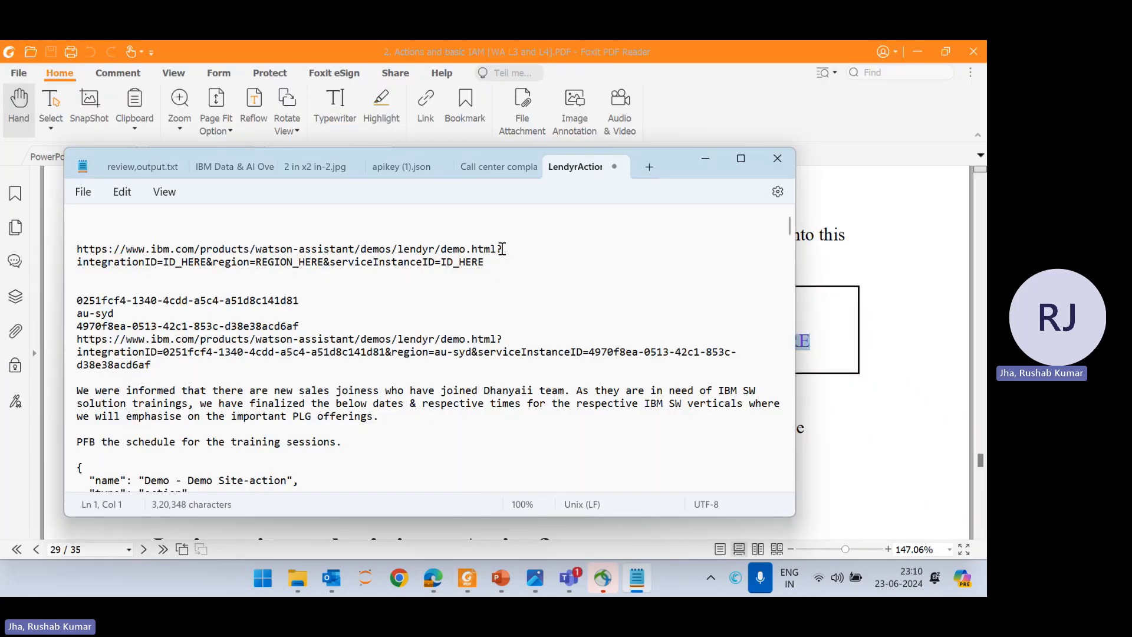
click(925, 51)
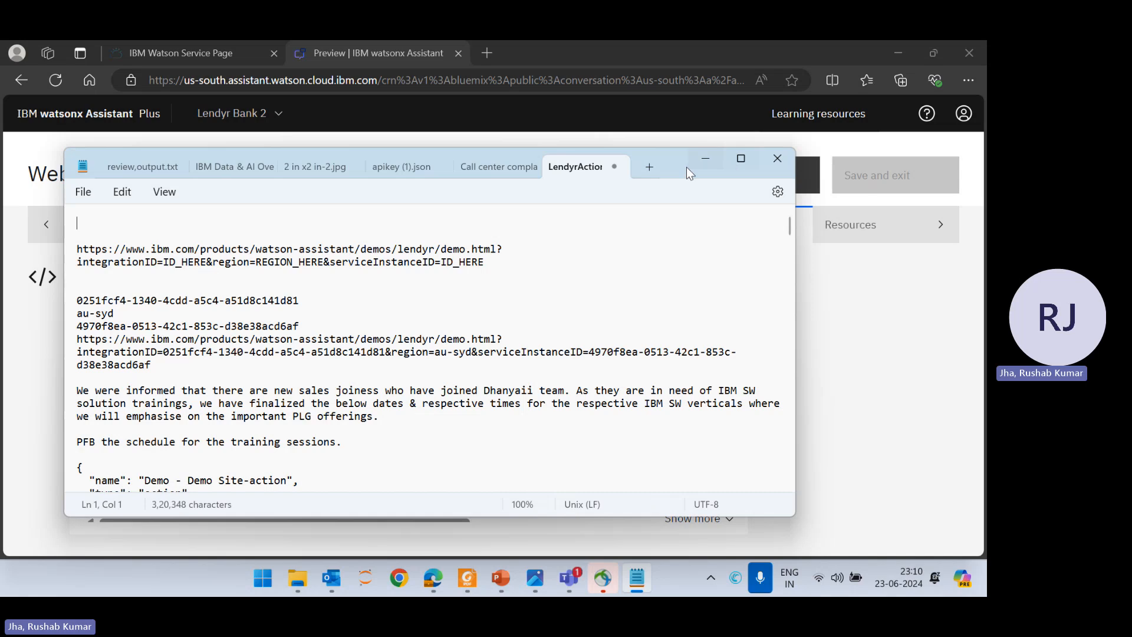
click(704, 159)
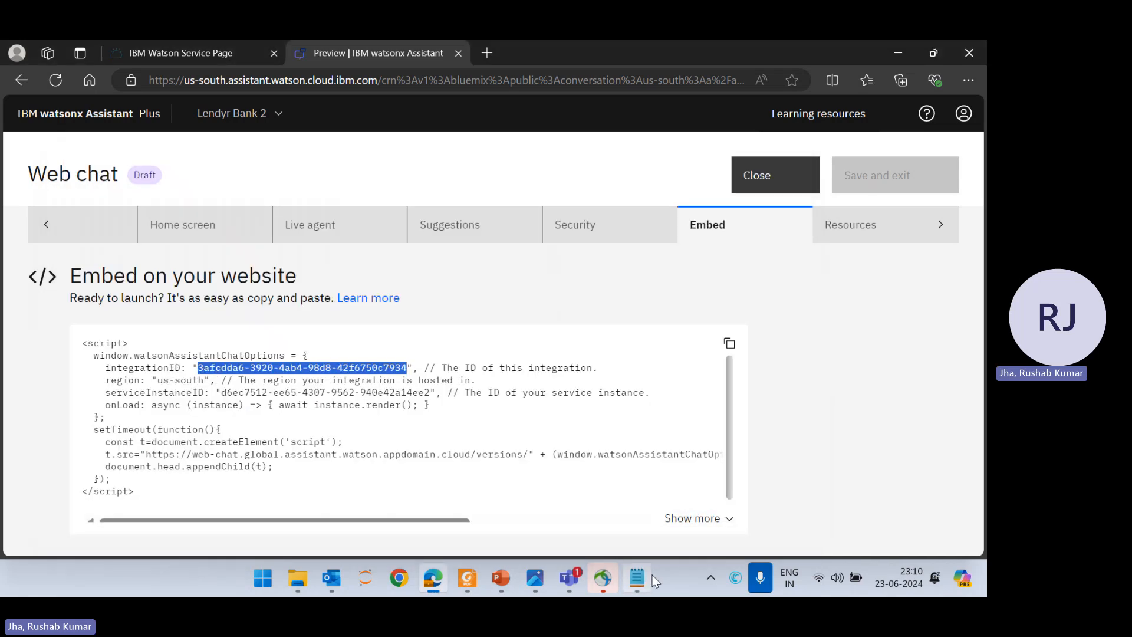
click(637, 578)
text(3afcdda6-3920-4ab4-98d8-42f6750c7934)
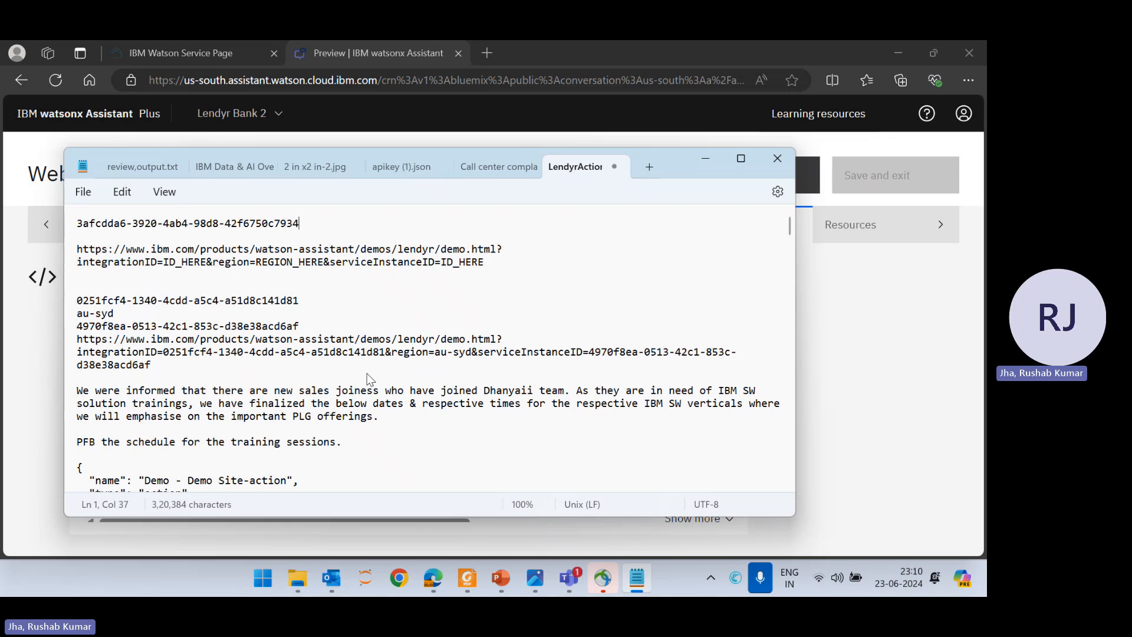
key(Return)
Add region us-south on the next line and select the service instance ID to bring over
key(alt+Tab)
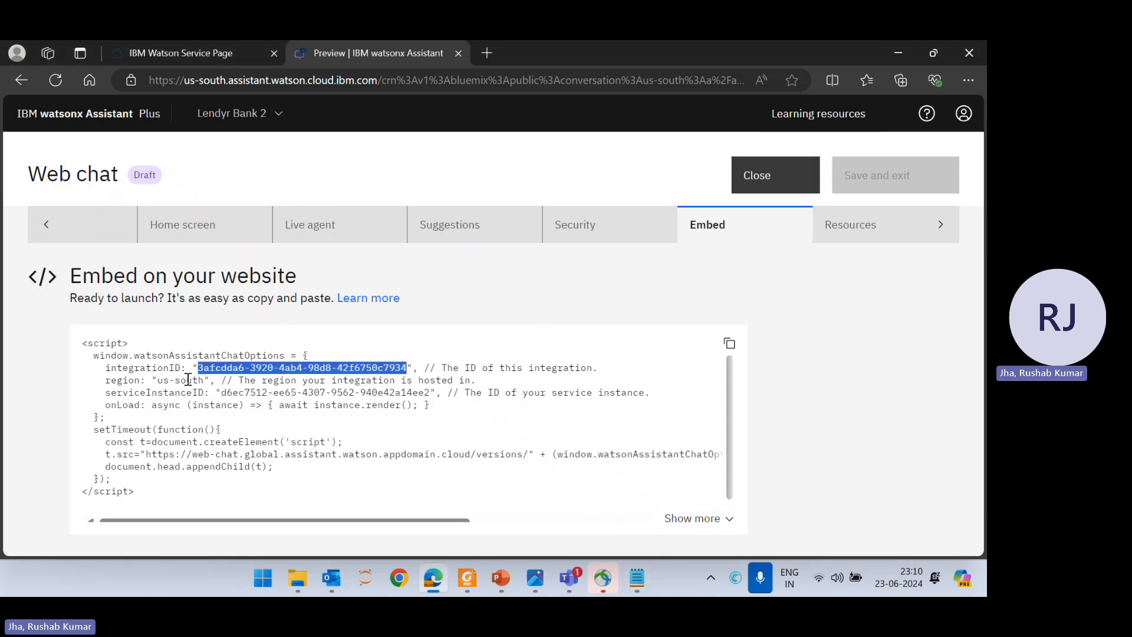
drag(157, 380, 204, 385)
key(ctrl+c)
key(alt+Tab)
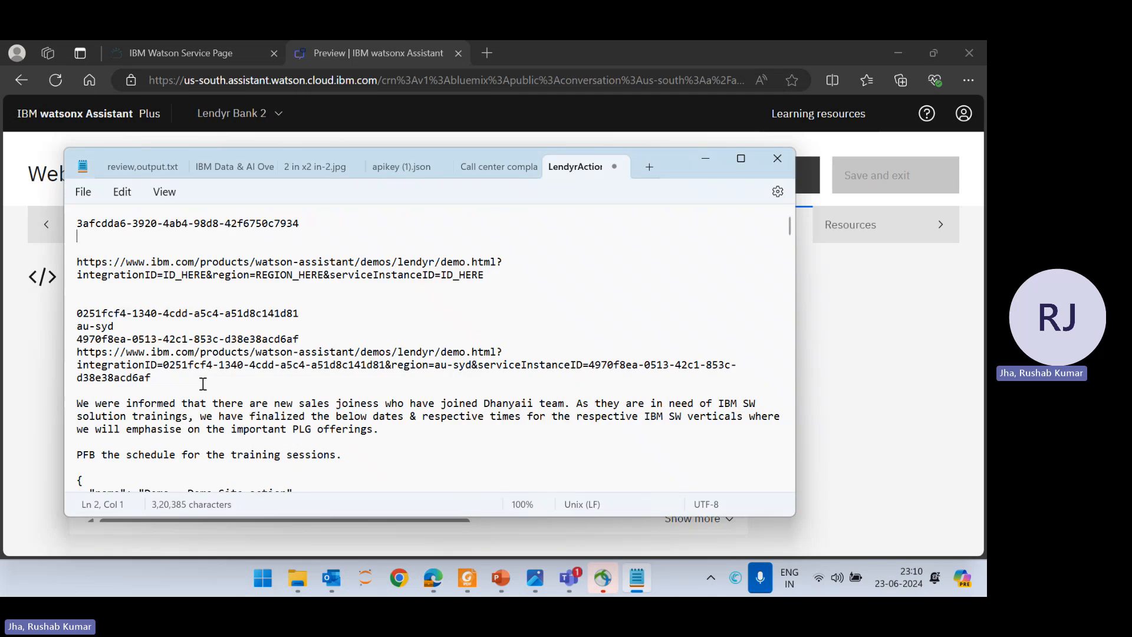
key(ctrl+v)
key(Return)
key(alt+Tab)
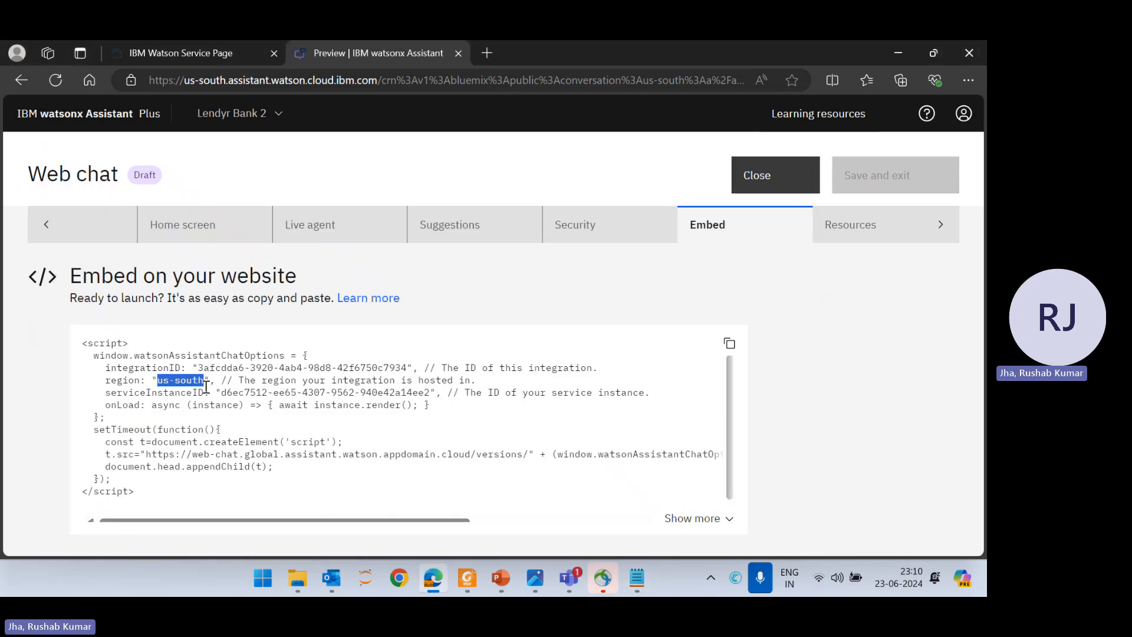
drag(221, 393, 430, 391)
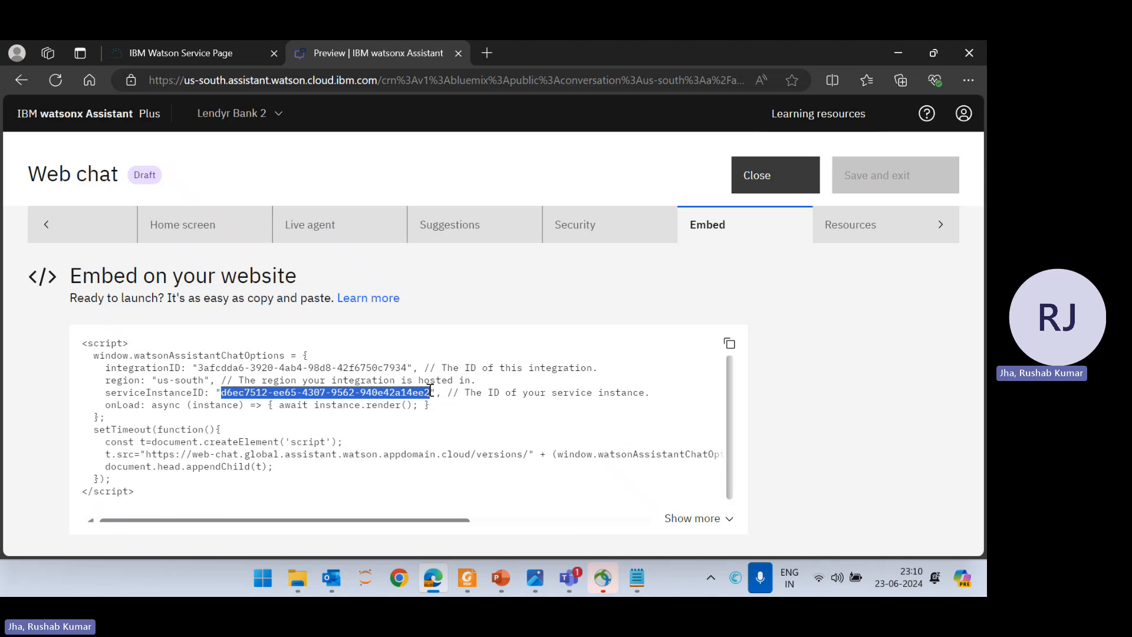
key(alt+Tab)
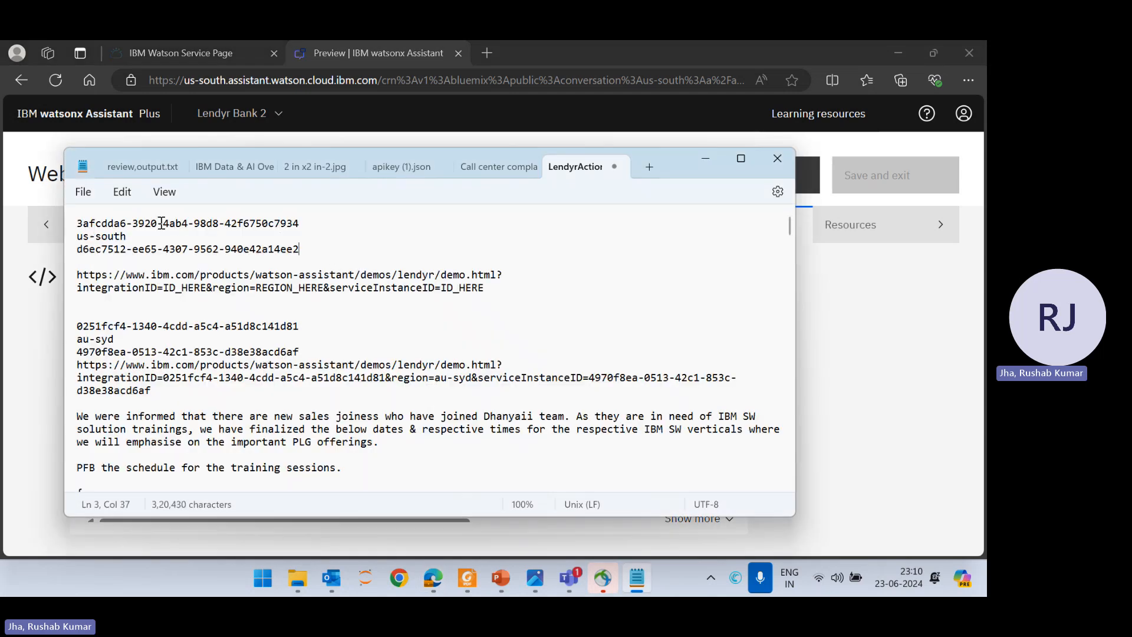
Replace the URL's integrationID and REGION_HERE placeholders with the new integration ID and us-south
drag(301, 224, 72, 225)
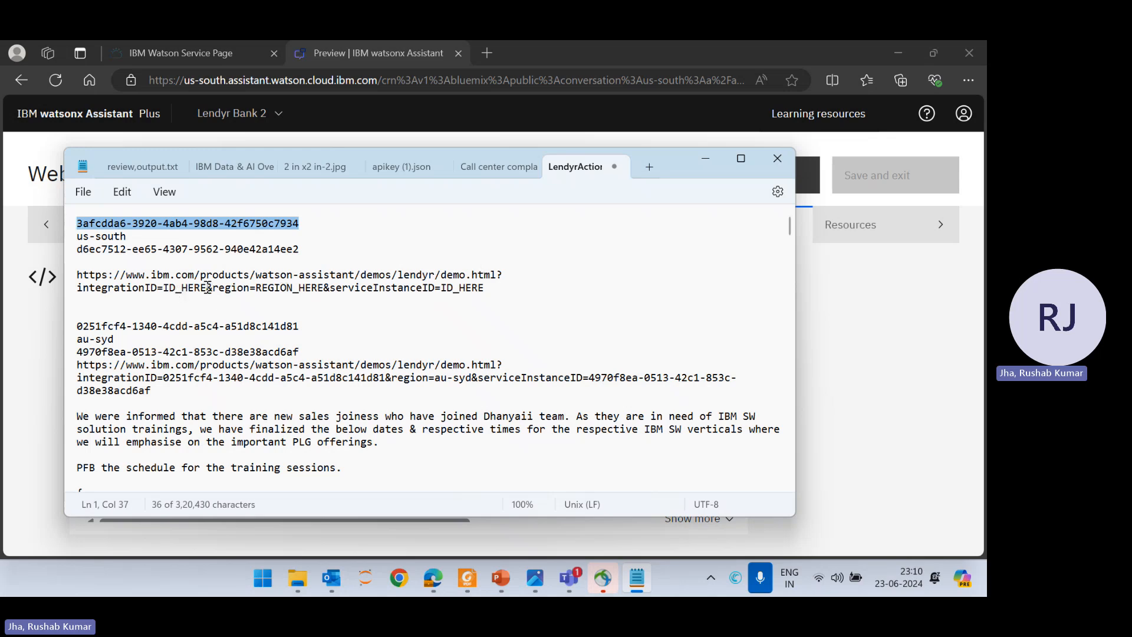
drag(207, 287, 170, 293)
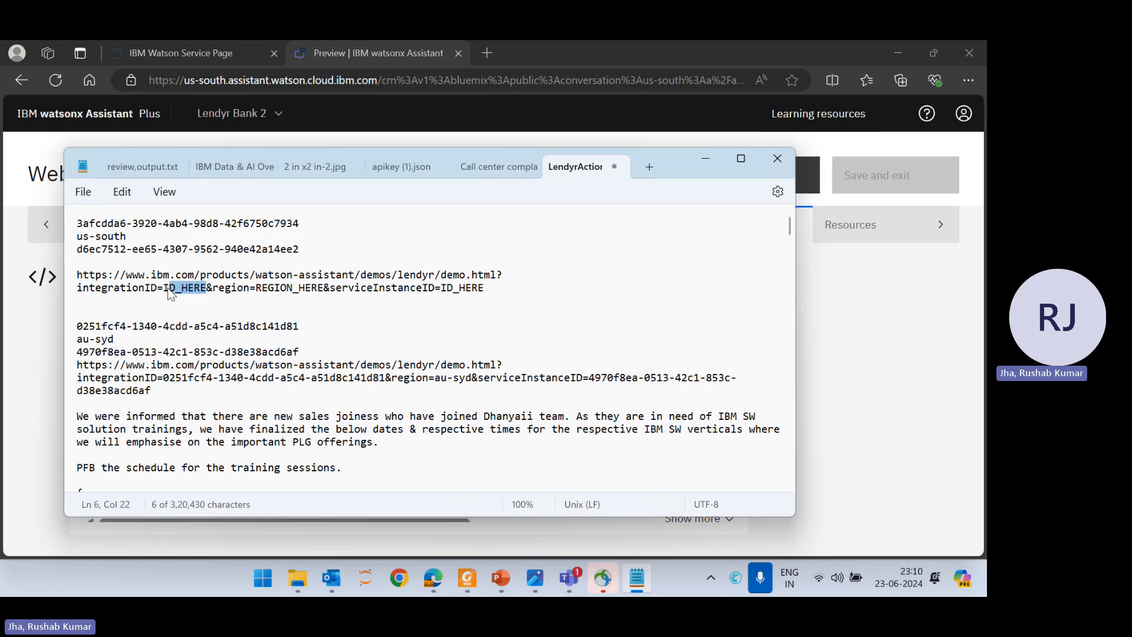
key(ctrl+v)
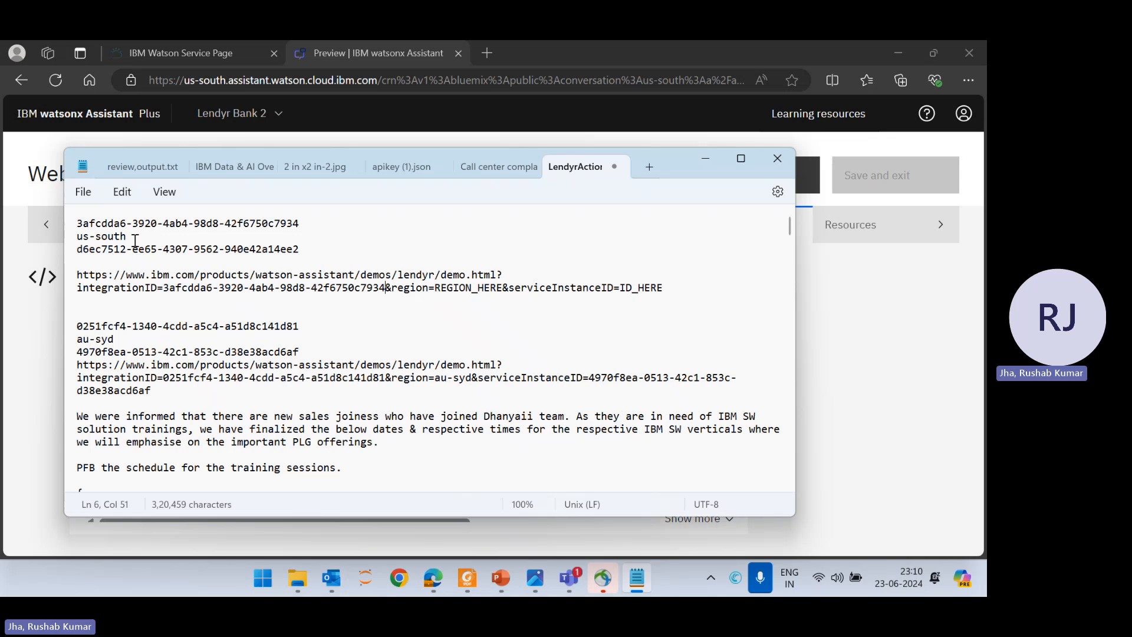
double_click(94, 236)
drag(92, 238, 79, 239)
key(ctrl+c)
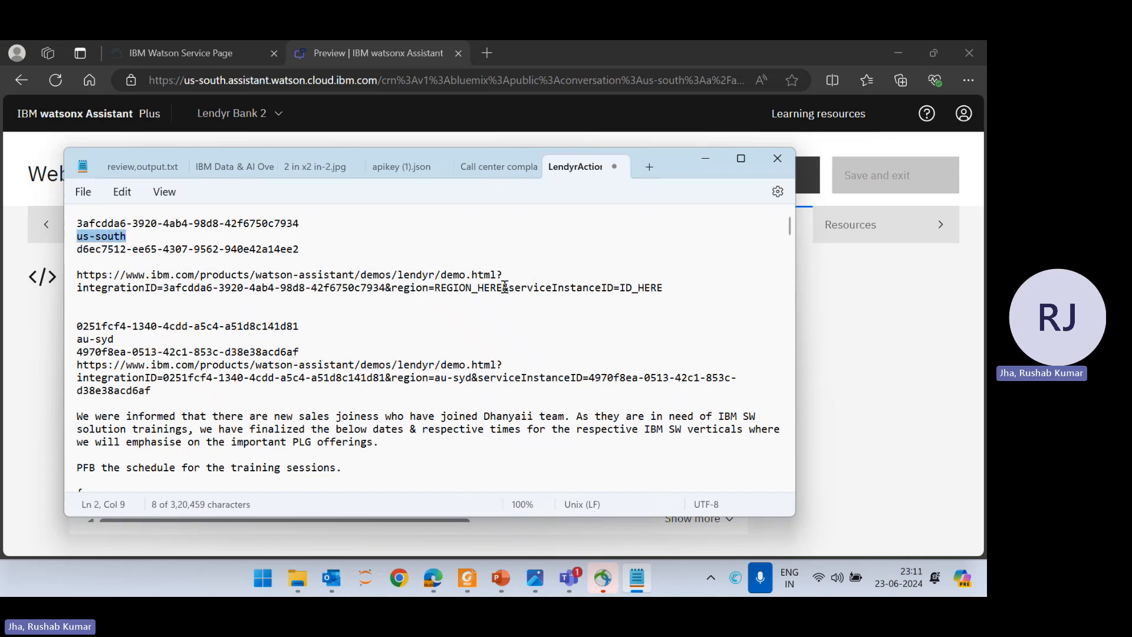
drag(502, 289, 439, 295)
key(ctrl+v)
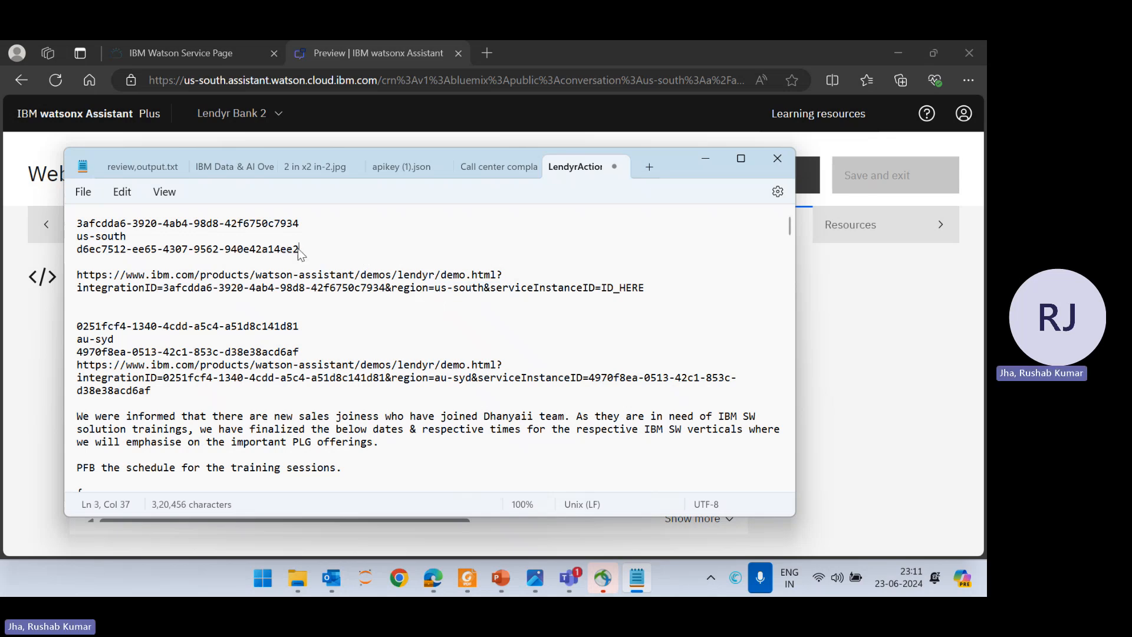
Insert the service instance ID into the URL and select the finished demo link
drag(299, 249, 78, 251)
key(ctrl+c)
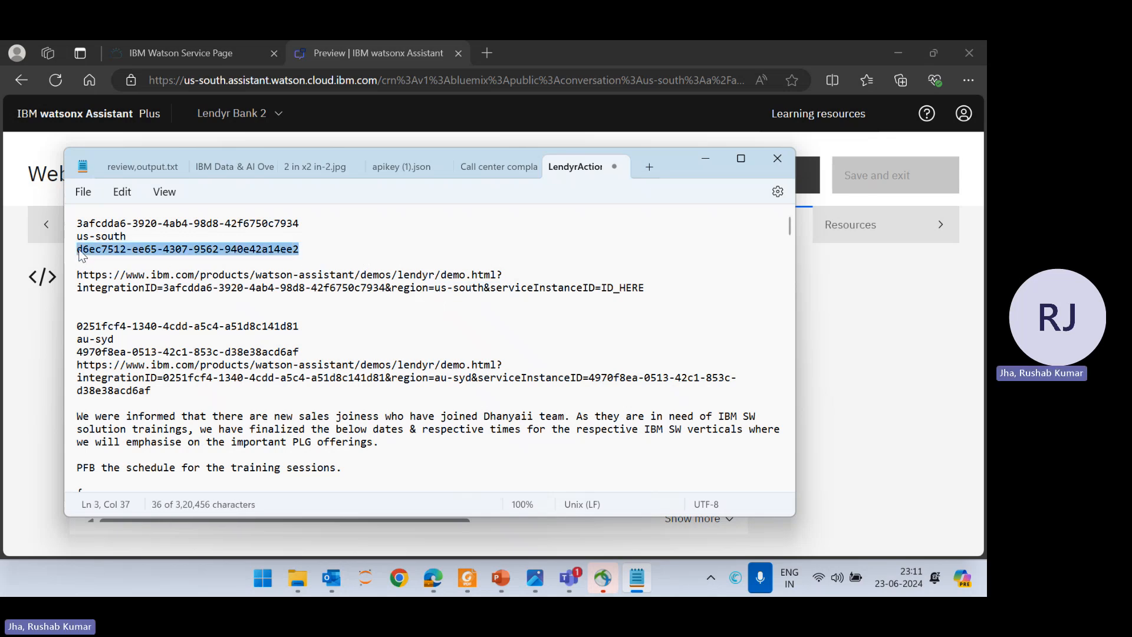
click(647, 289)
double_click(642, 289)
key(ctrl+v)
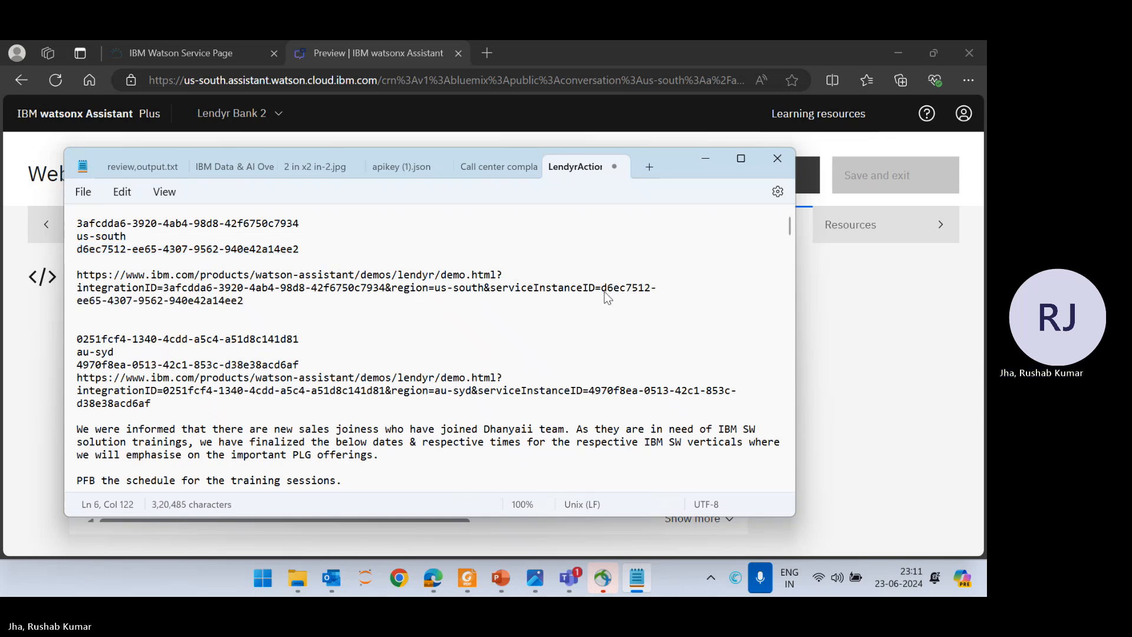
drag(244, 301, 78, 276)
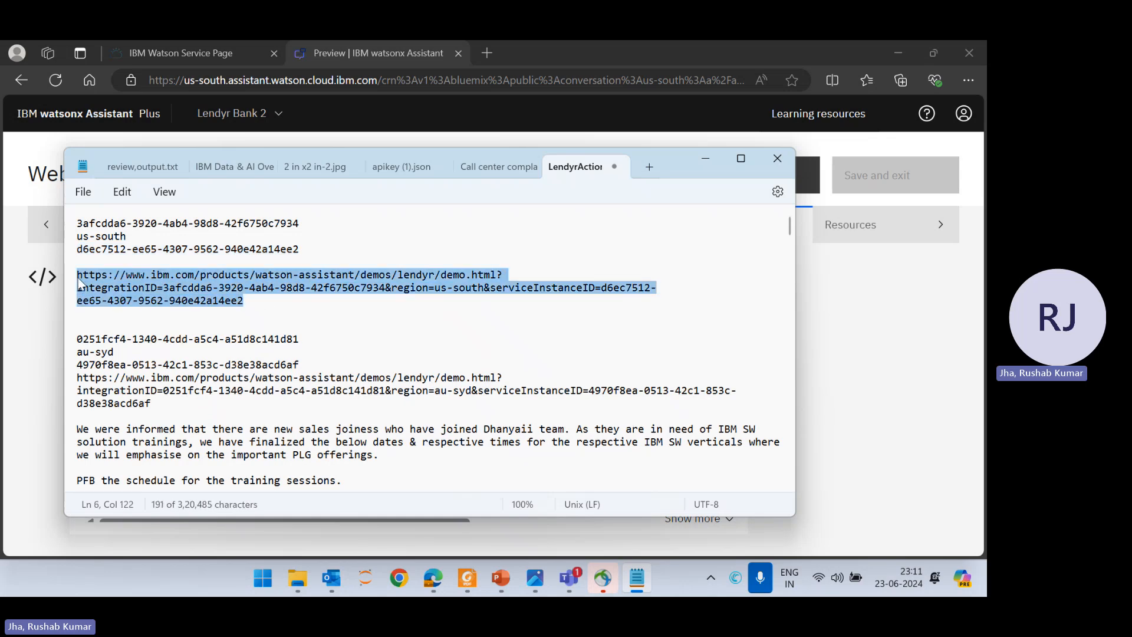
click(705, 154)
Load the completed demo URL in a new tab, switch to the Lendyr site, and open its chat
click(494, 52)
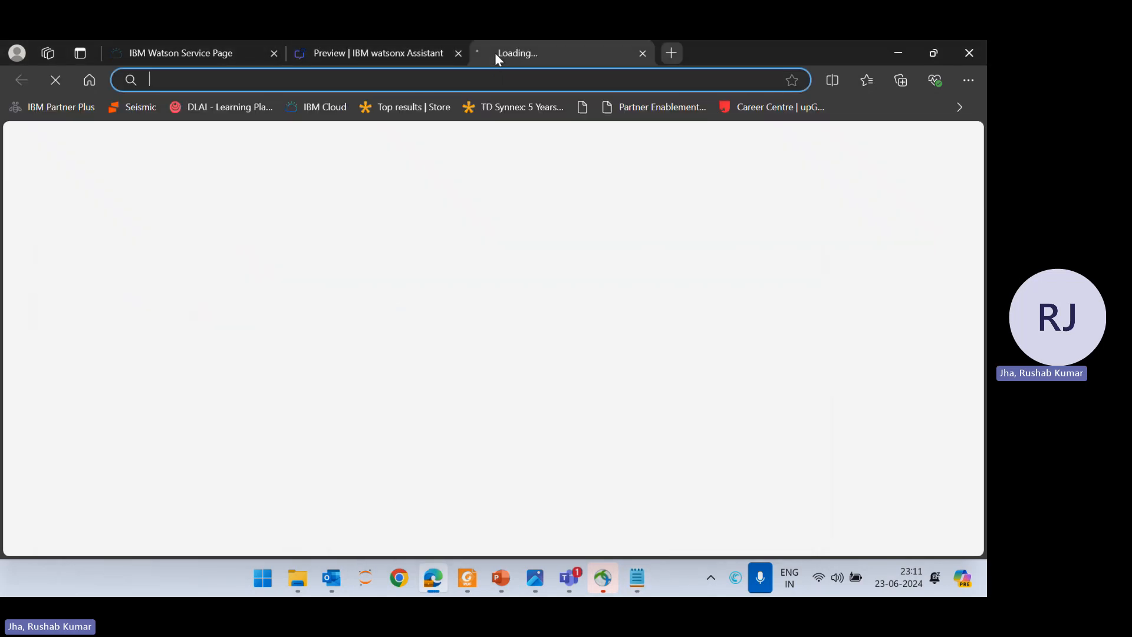
key(ctrl+v)
key(Return)
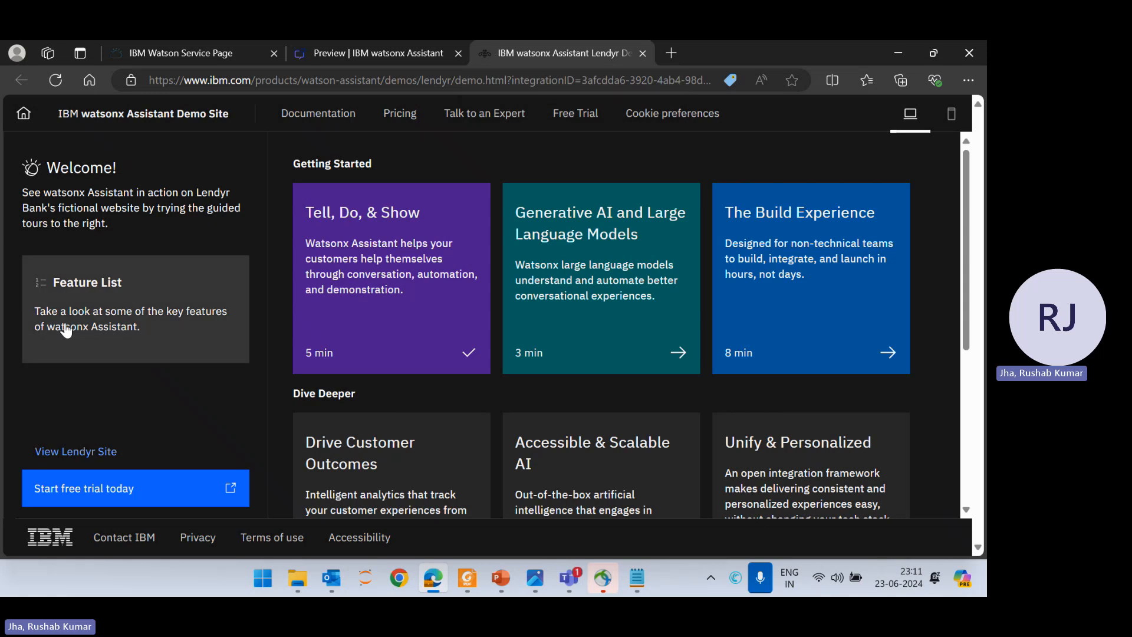
click(92, 447)
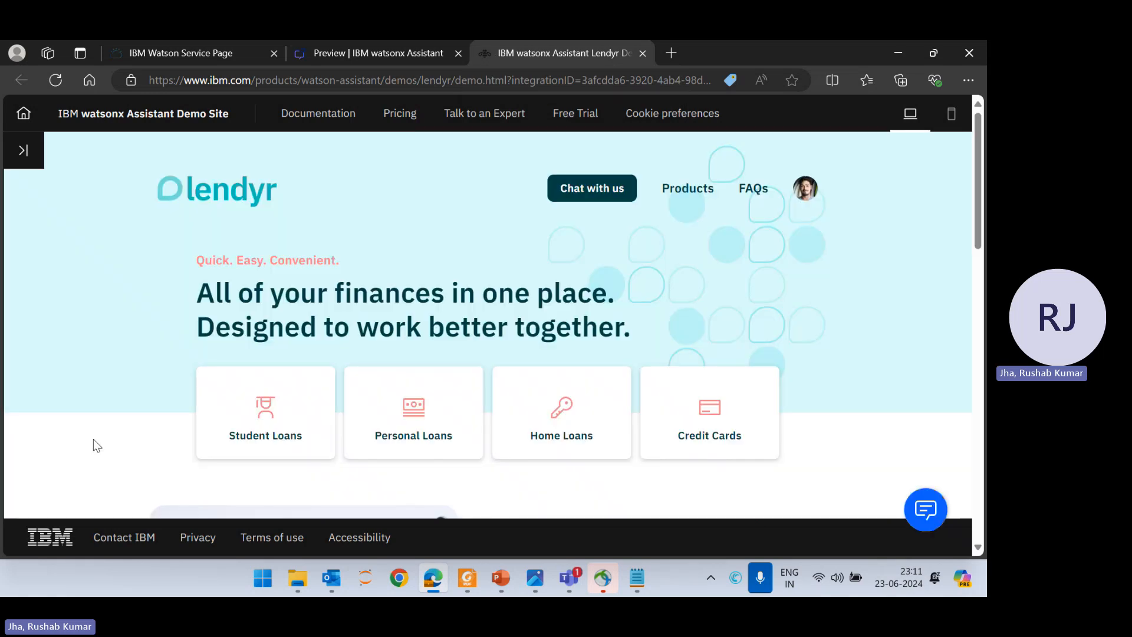
click(942, 514)
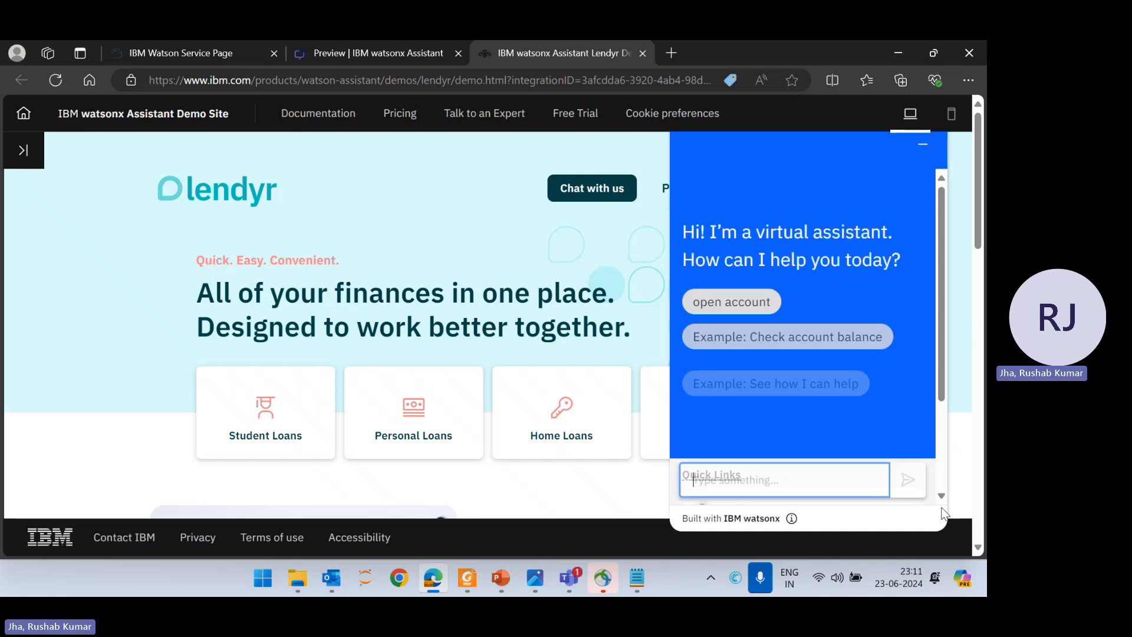